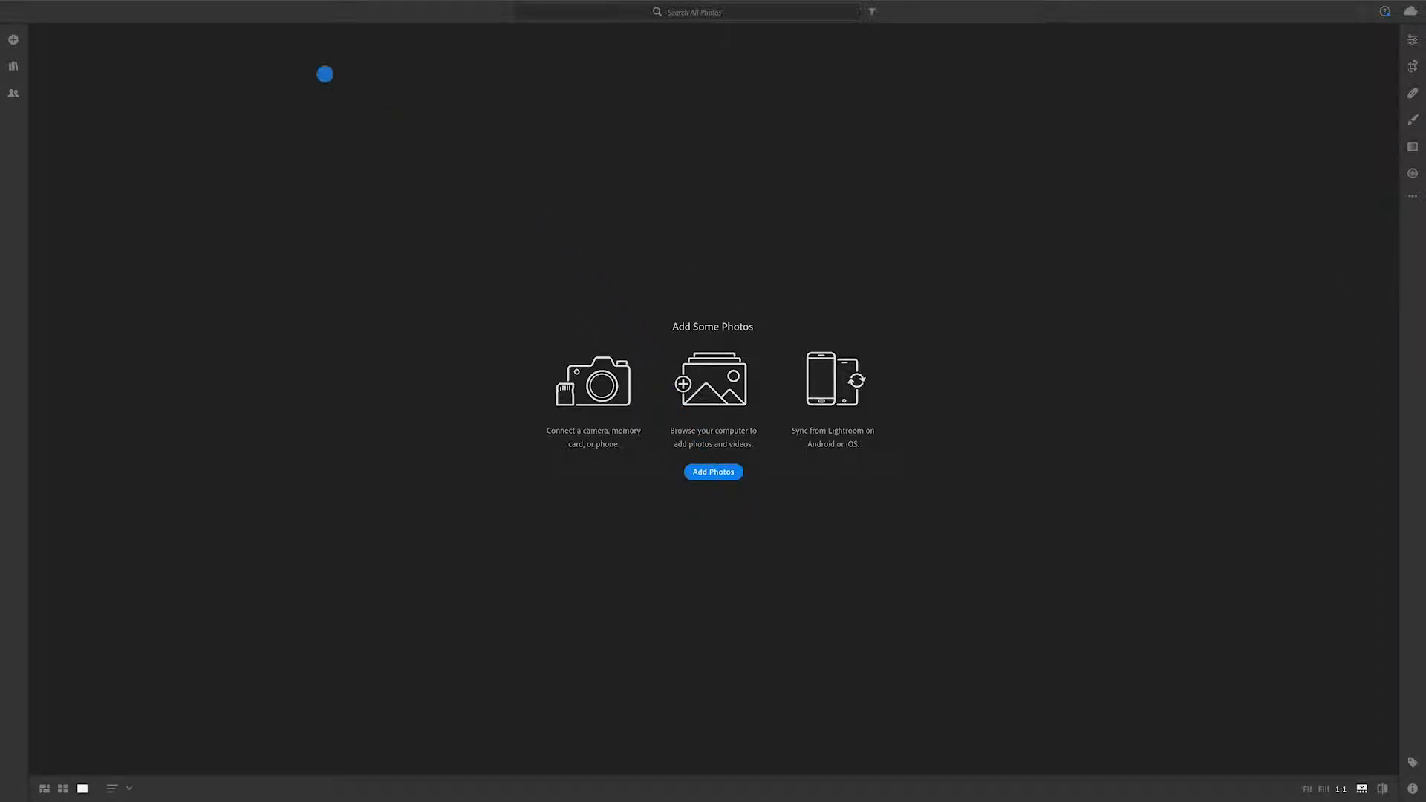
Start adding photos and browse to the Demonstration Photos folder inside Documents > Video Lessons > Adobe Lightroom
click(18, 41)
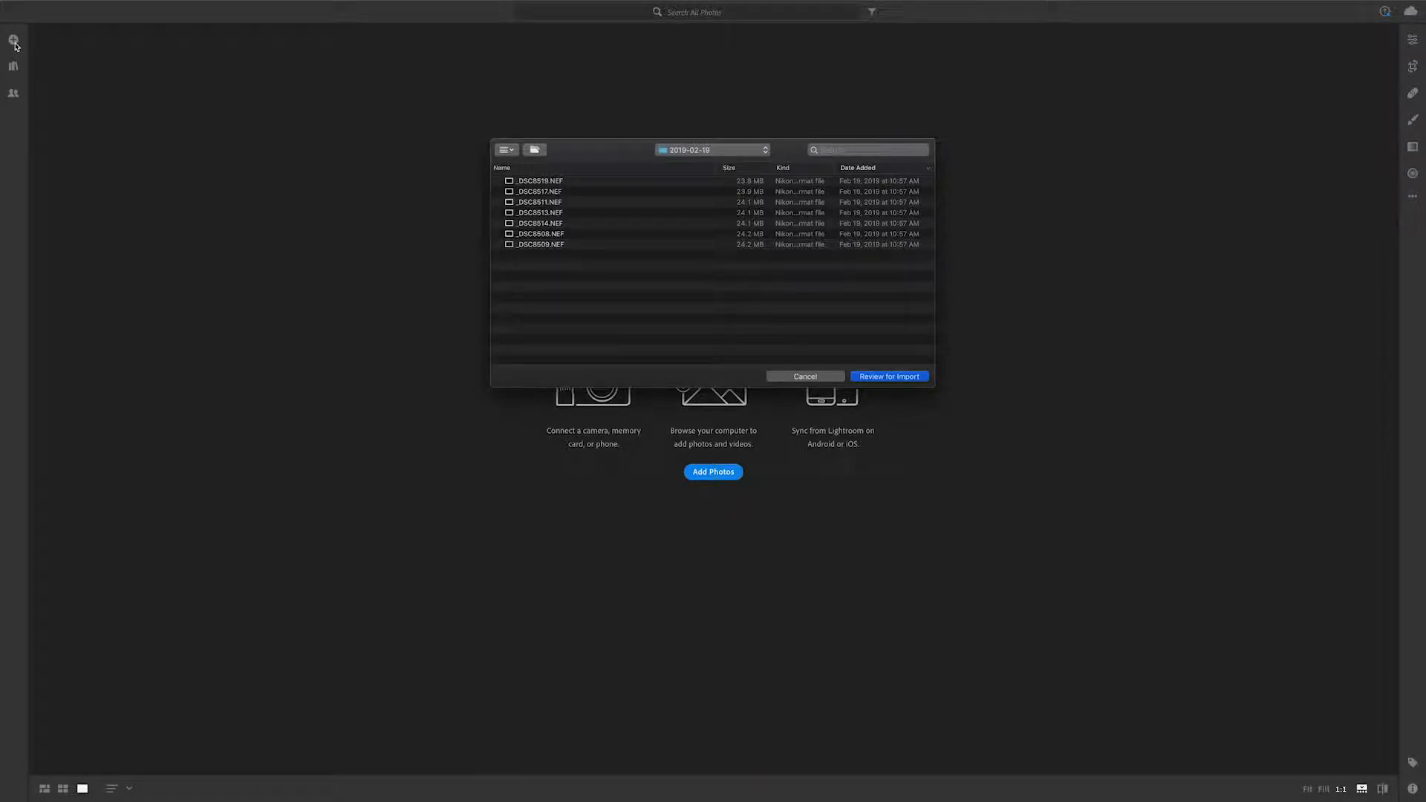
click(694, 151)
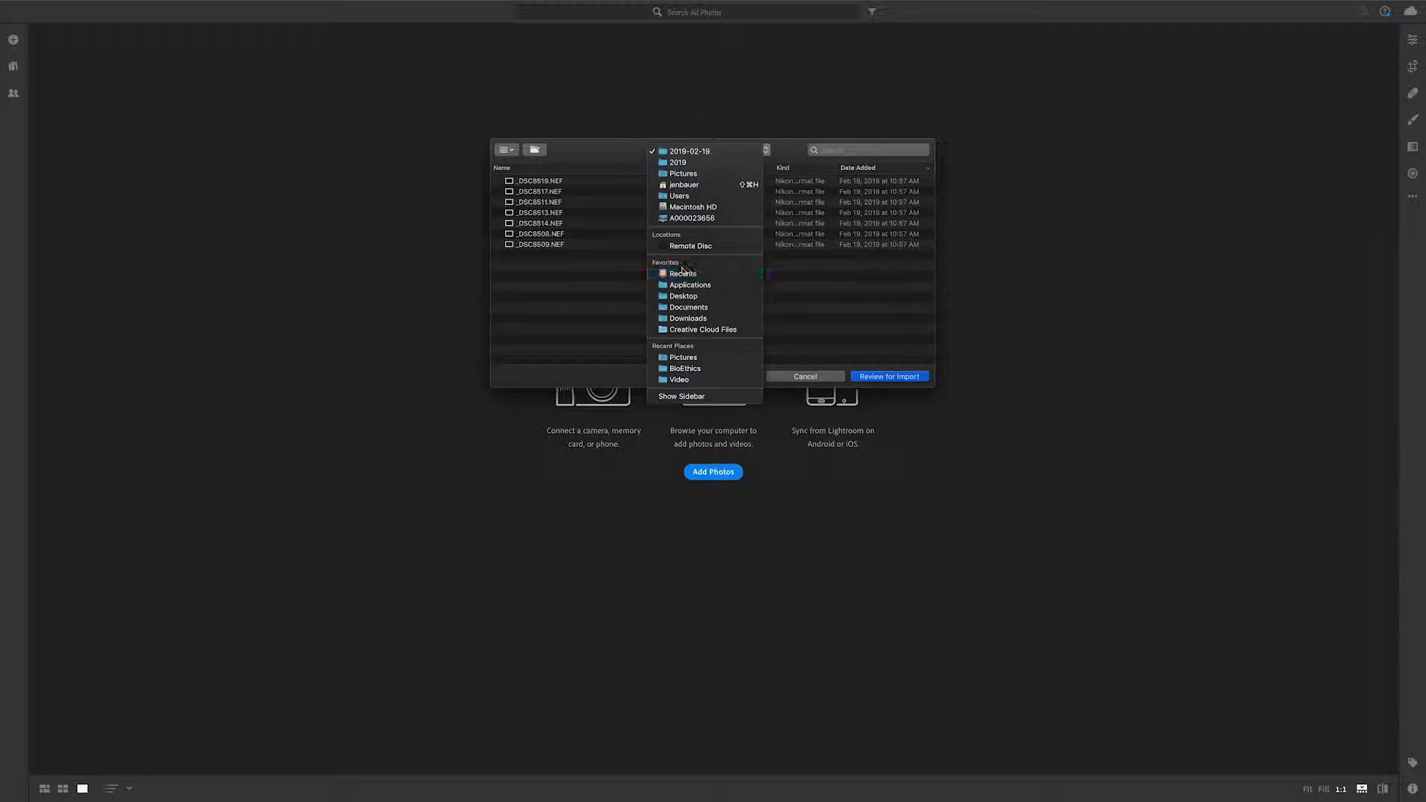
click(701, 308)
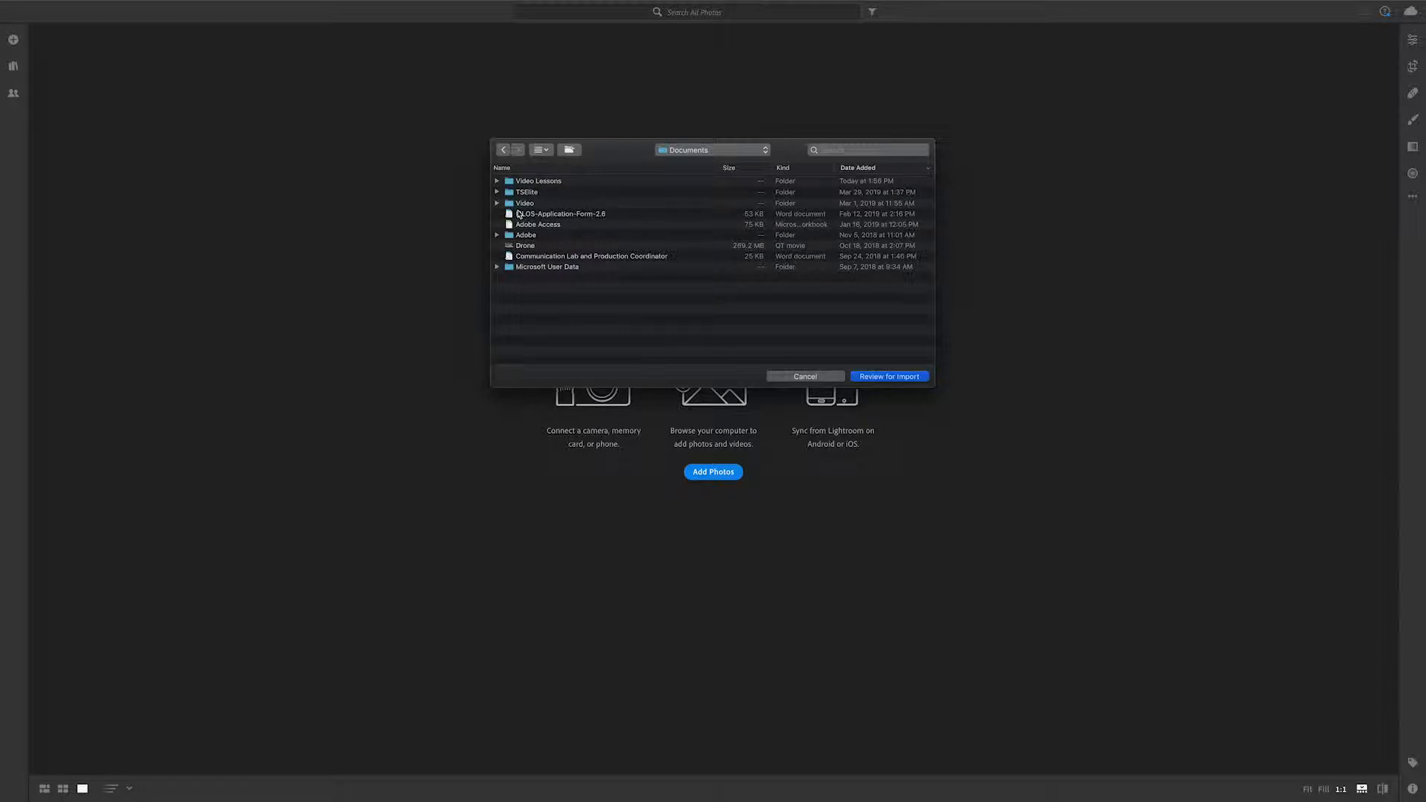
double_click(529, 182)
double_click(529, 182)
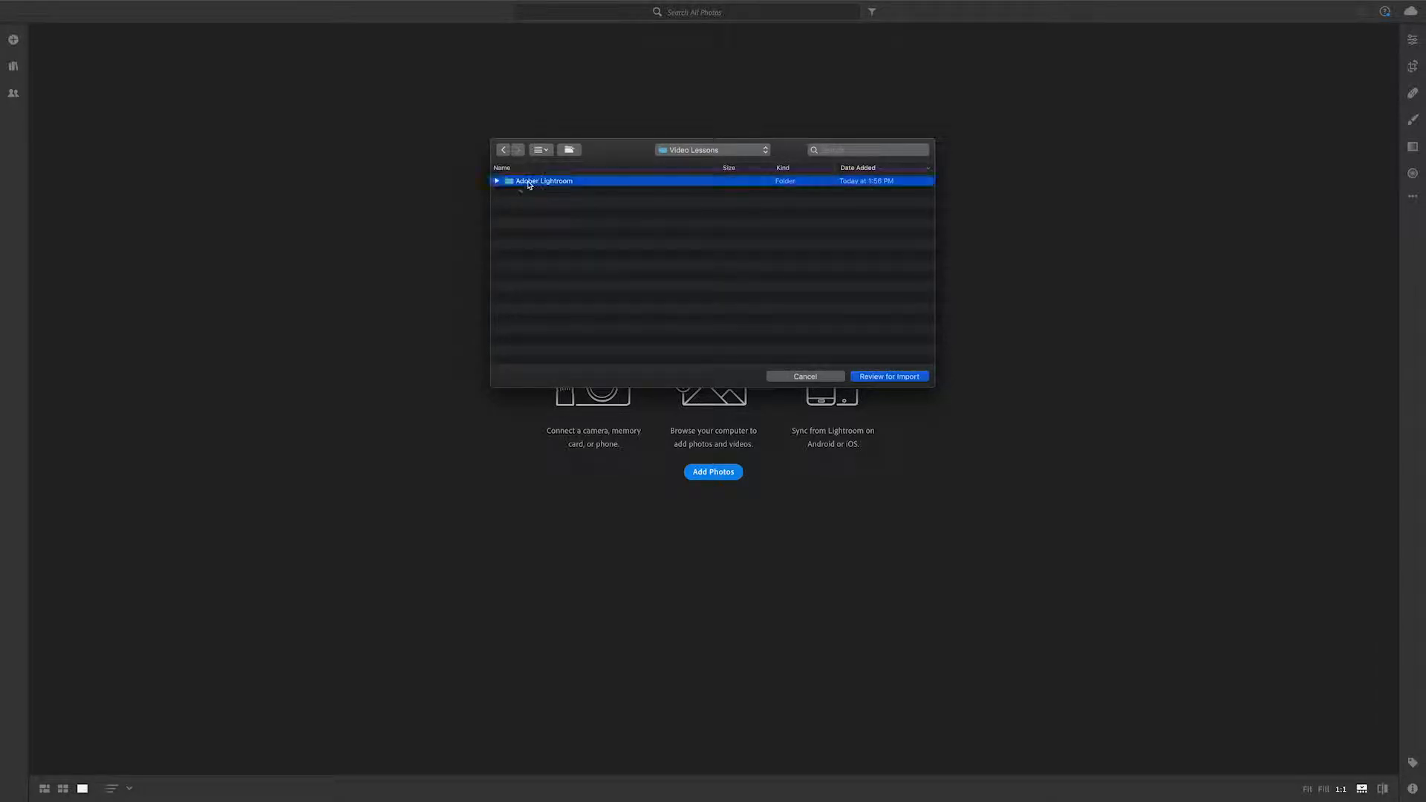
double_click(529, 182)
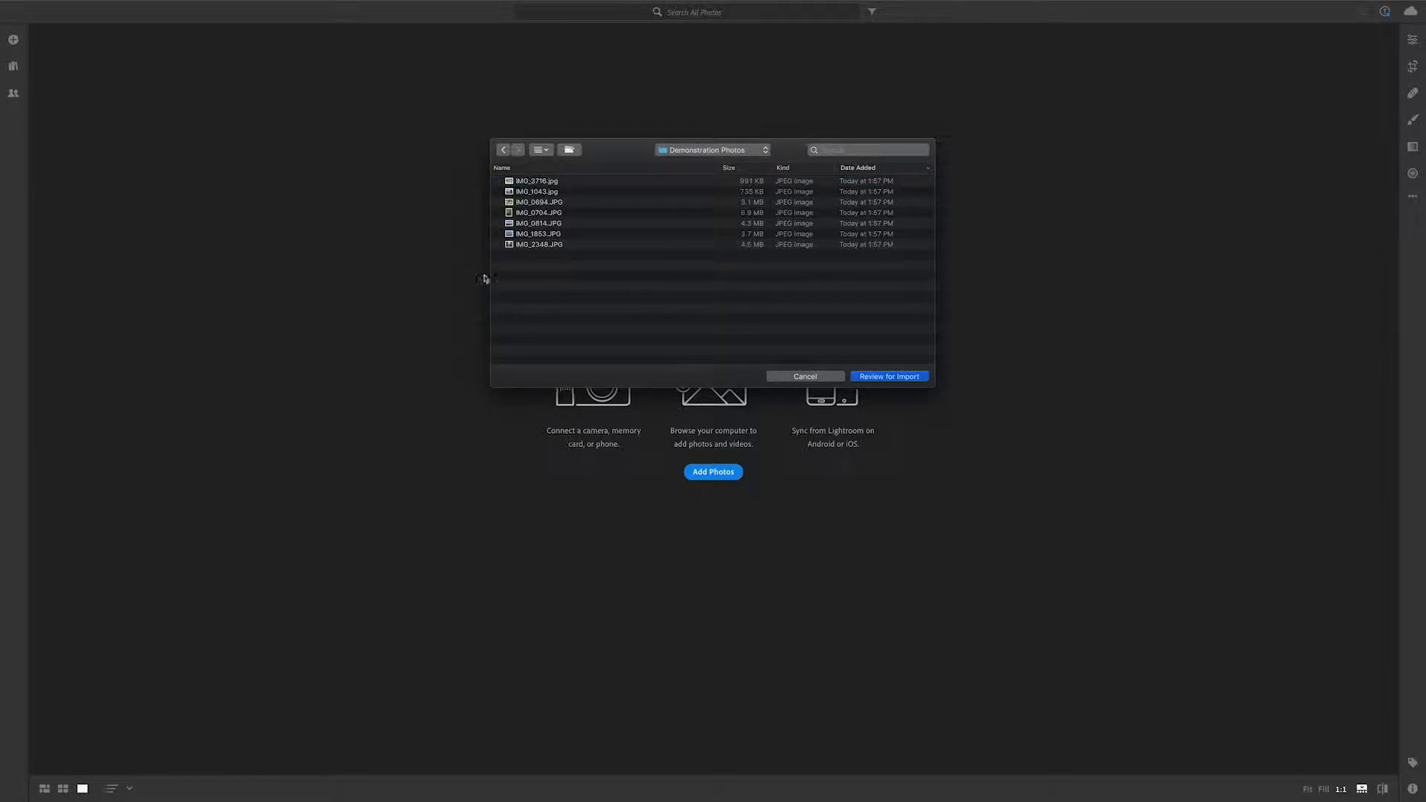
Select all the JPEG files in the Demonstration Photos folder and bring them in for import review
click(587, 270)
drag(589, 272, 543, 172)
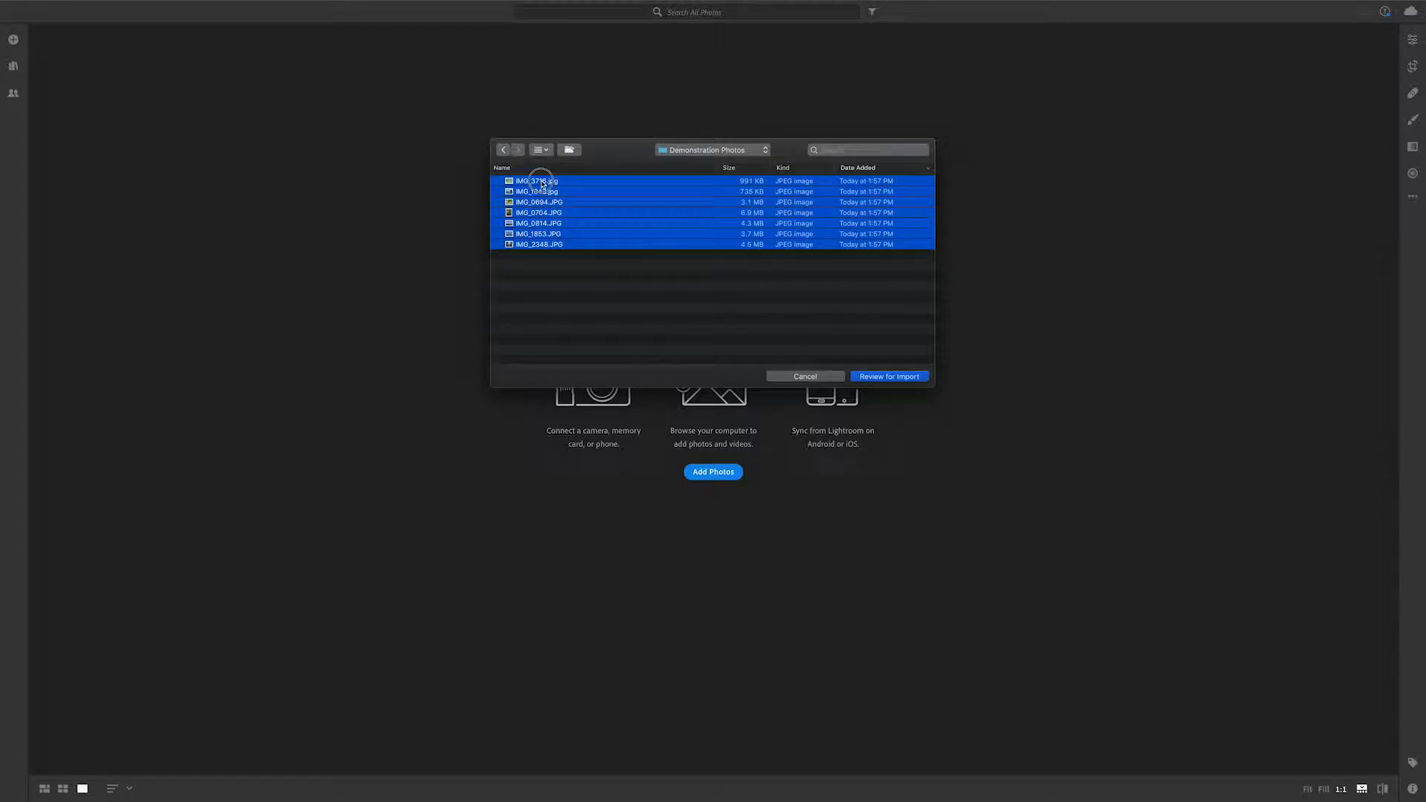
click(640, 266)
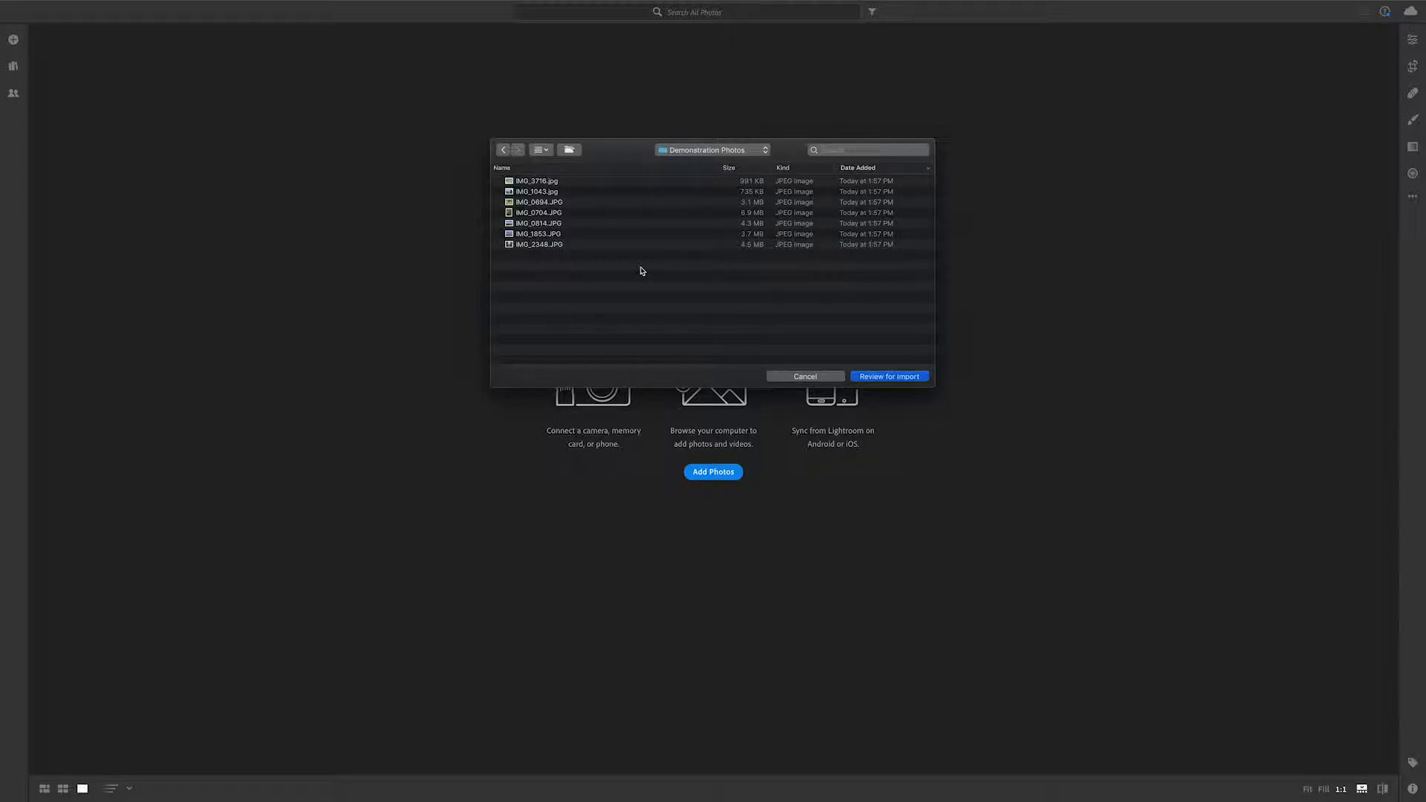
key(super+a)
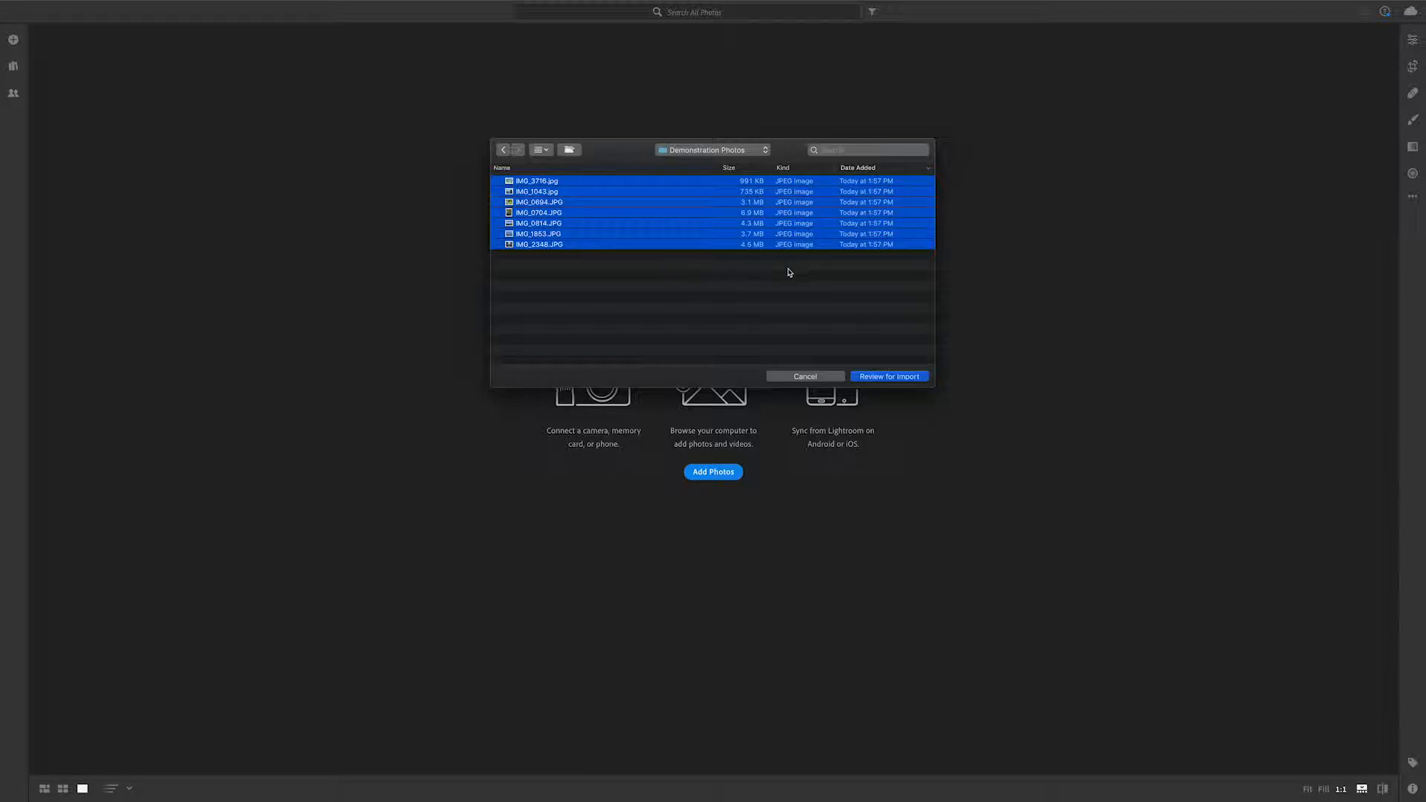
click(891, 376)
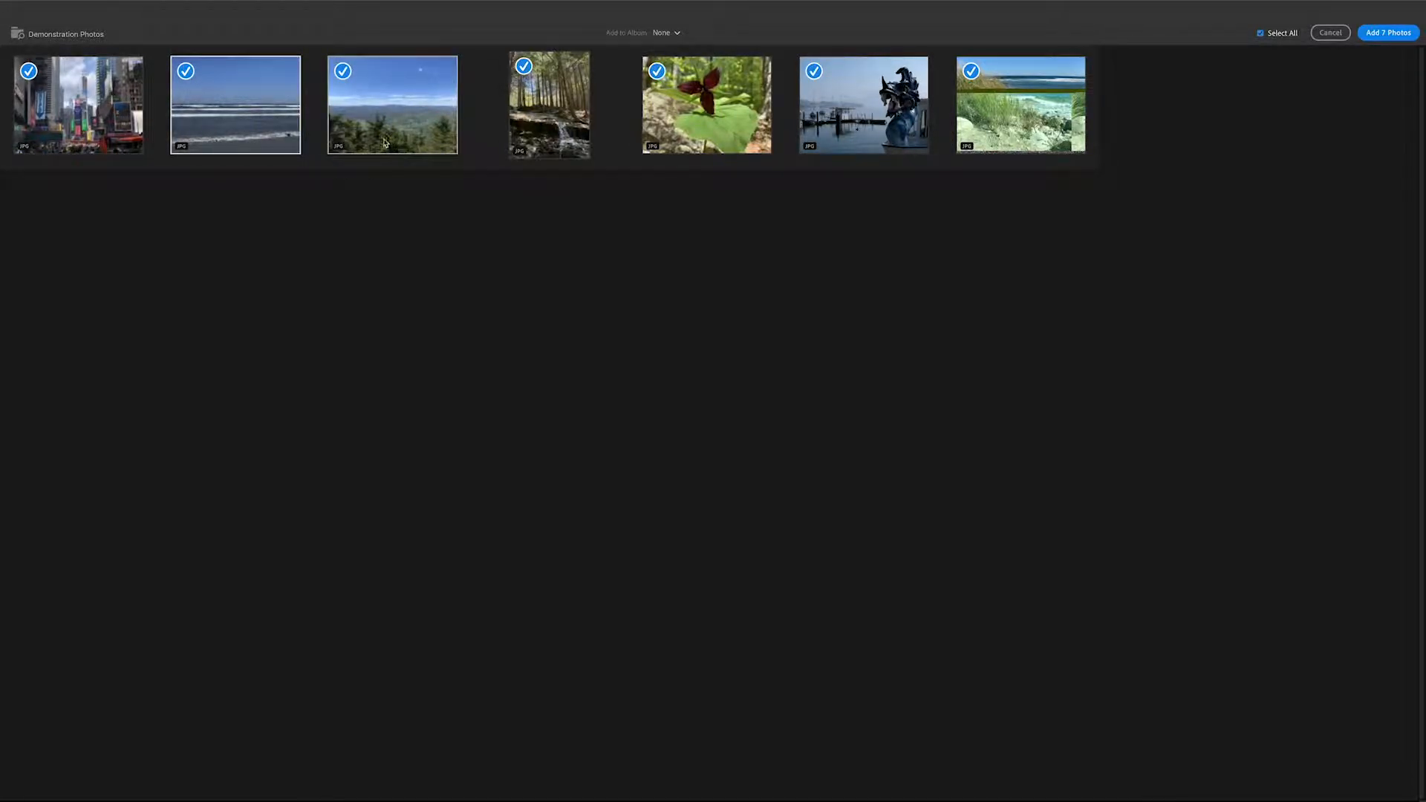
Exclude the ocean waves and forest waterfall photos from the import and include both again
click(185, 71)
click(523, 65)
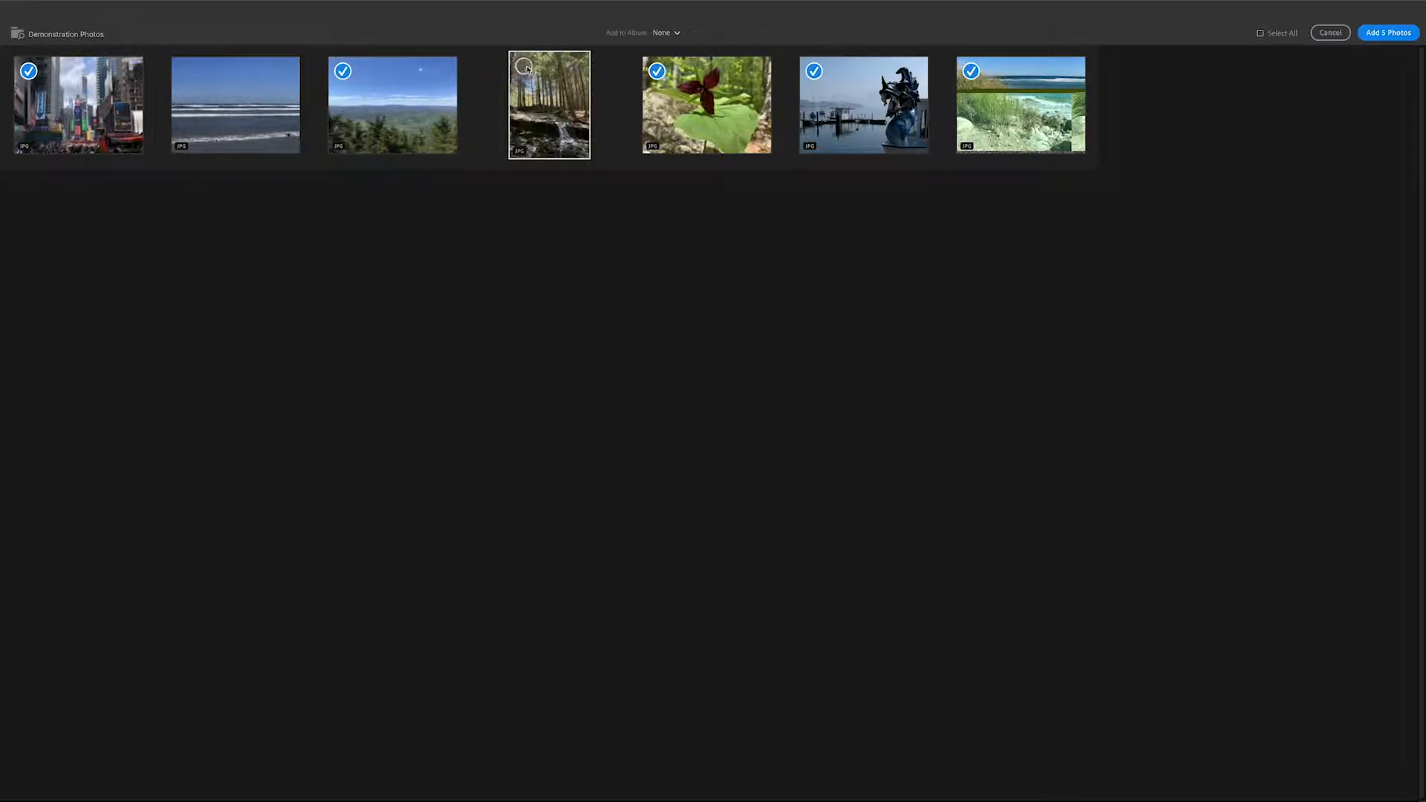
click(524, 65)
click(186, 72)
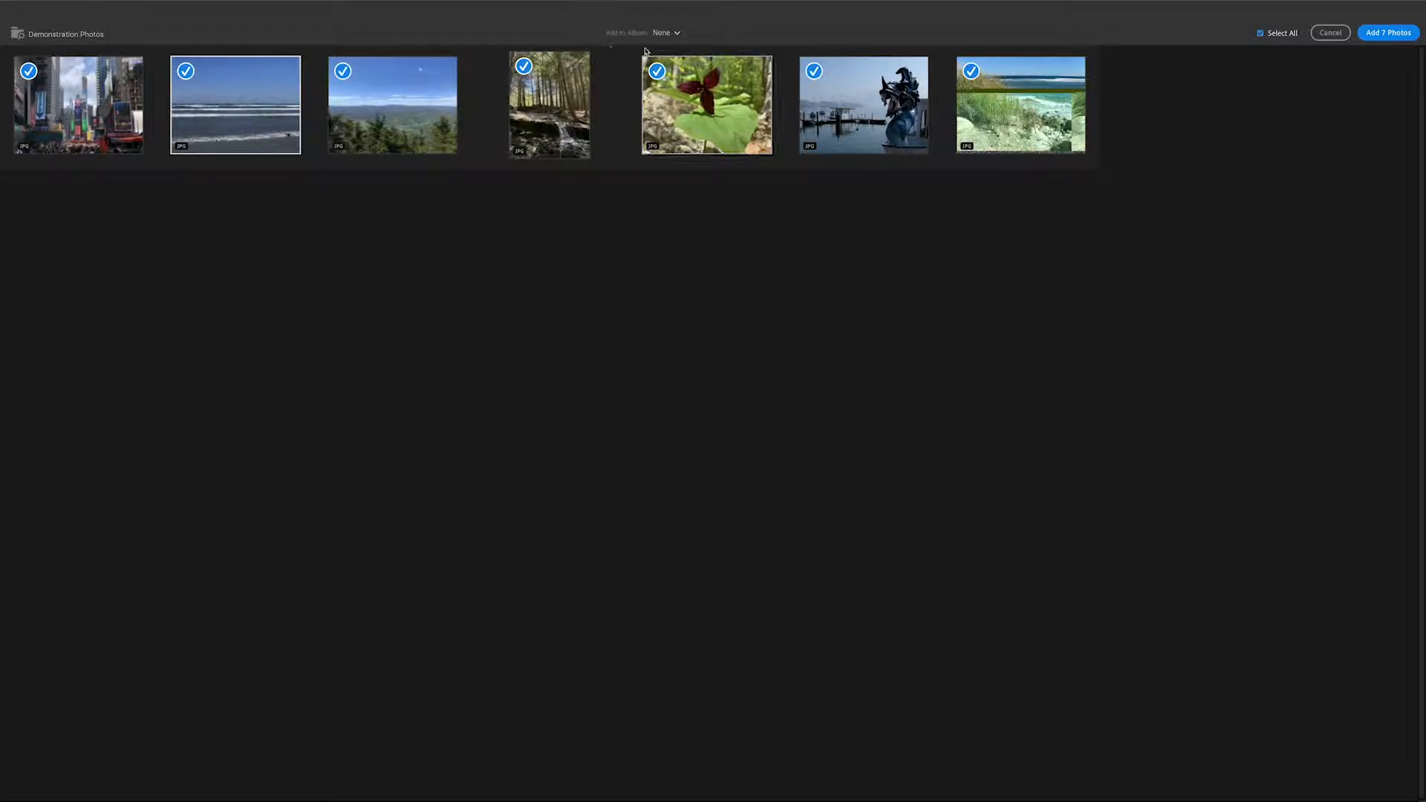
Create a new album named Sample Photos for the import and add all seven photos to it
click(672, 34)
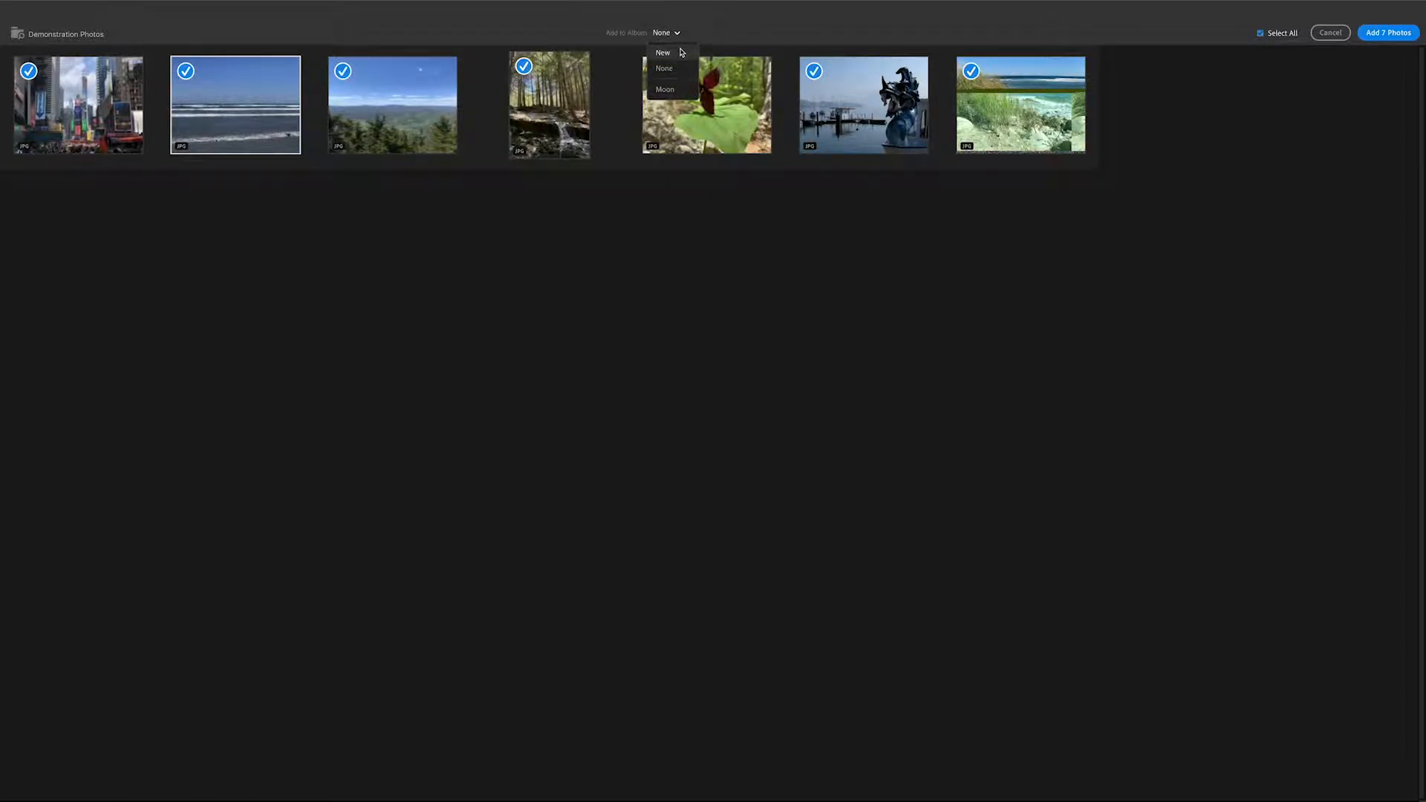
click(686, 55)
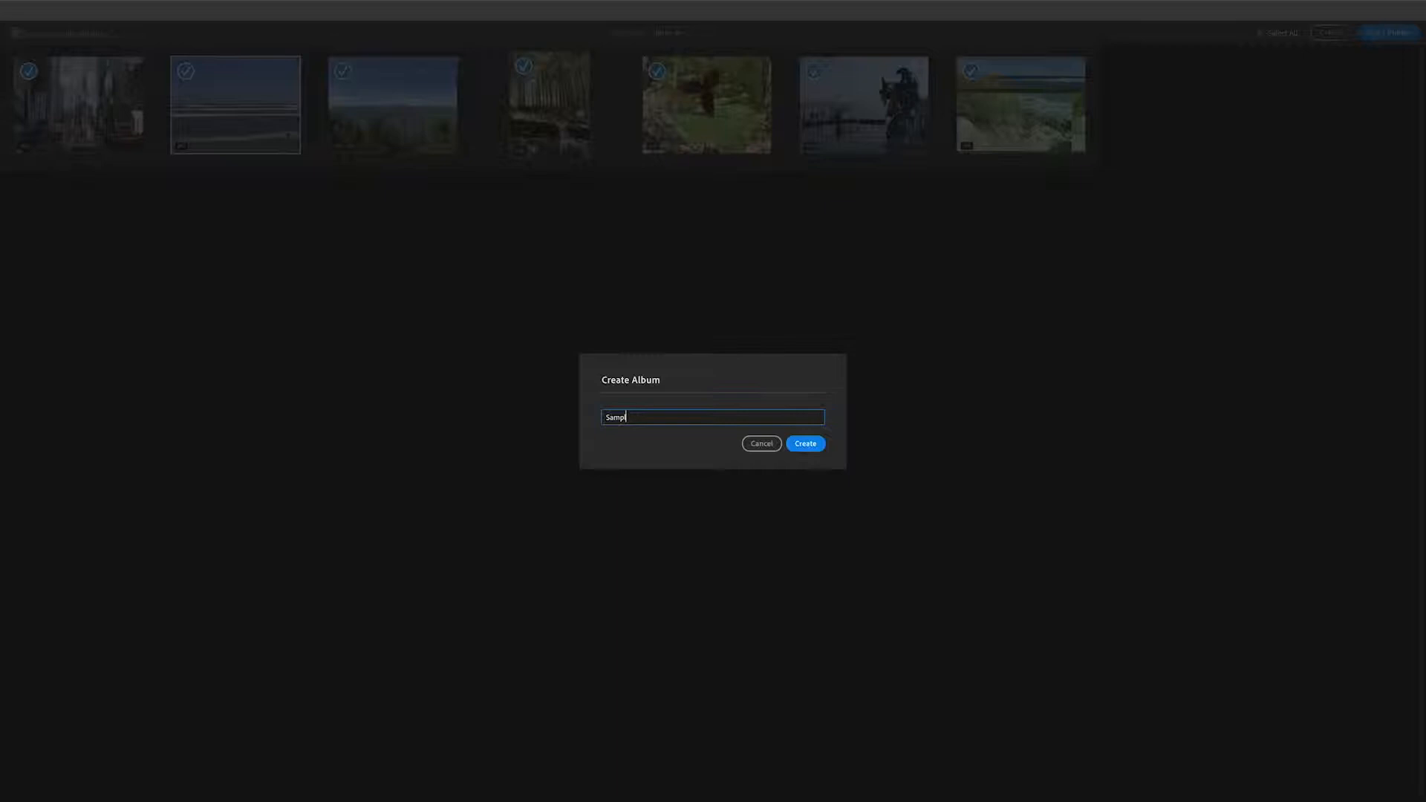
text(Photos)
click(809, 447)
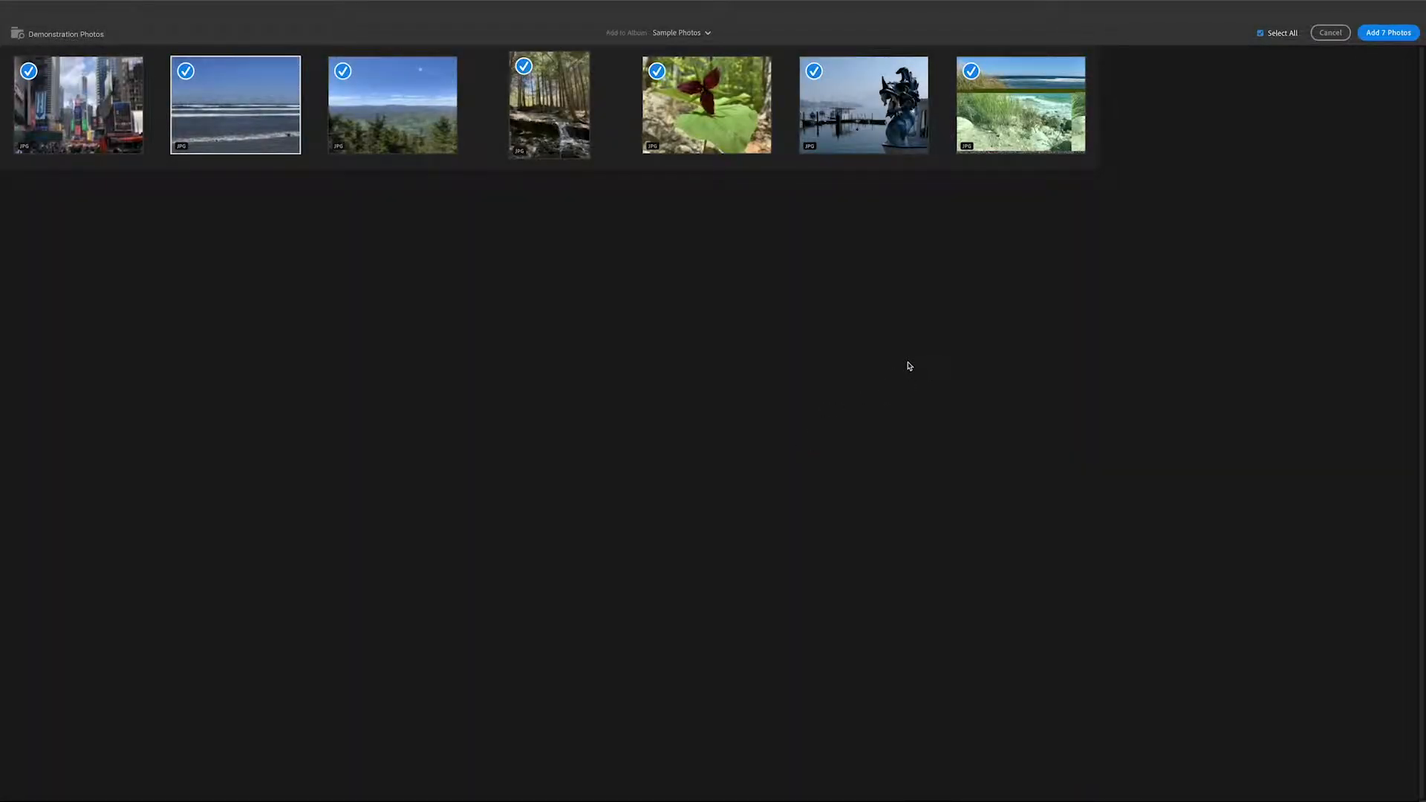
click(1386, 37)
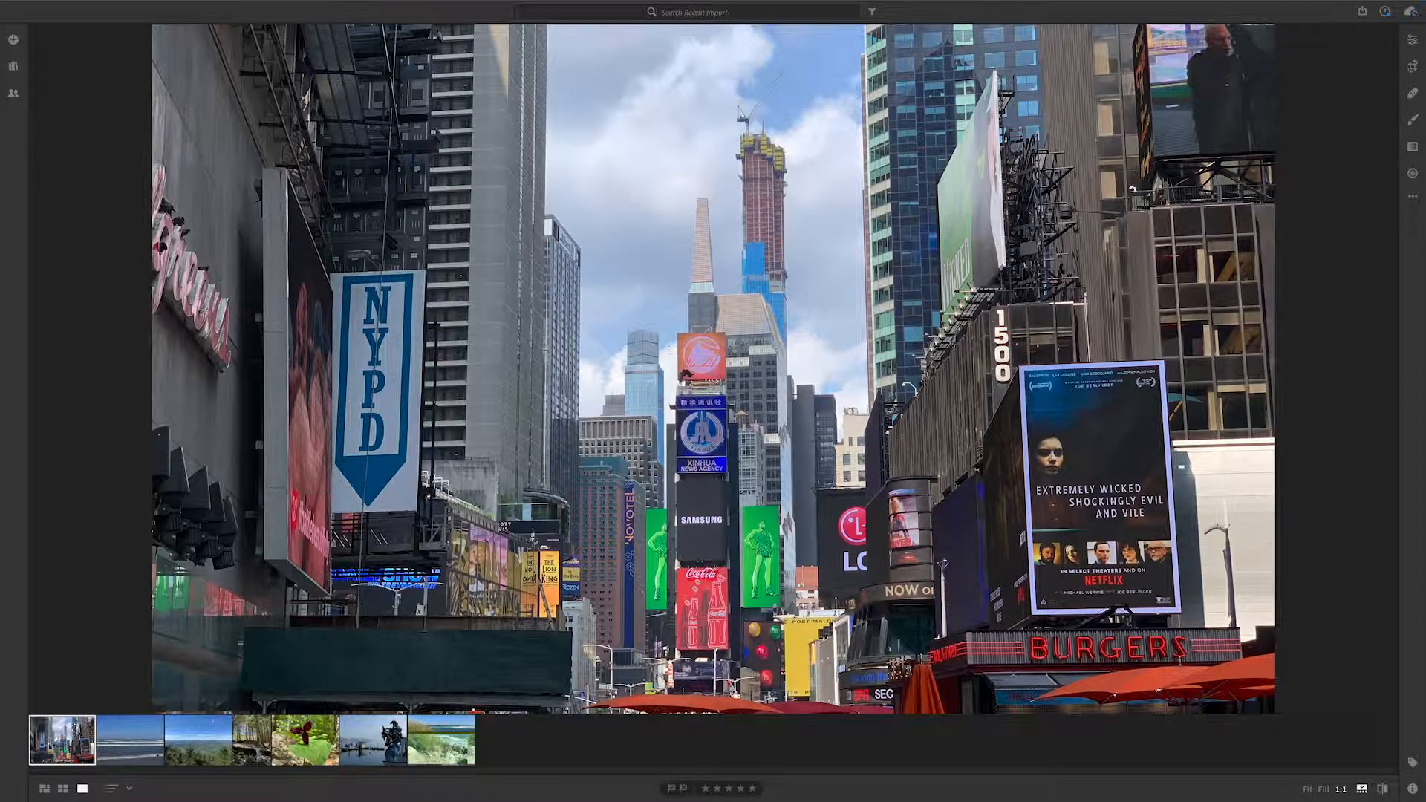
View the imported ocean, mountain, forest waterfall and dragon figurehead photos one after another at large size
click(133, 749)
click(196, 750)
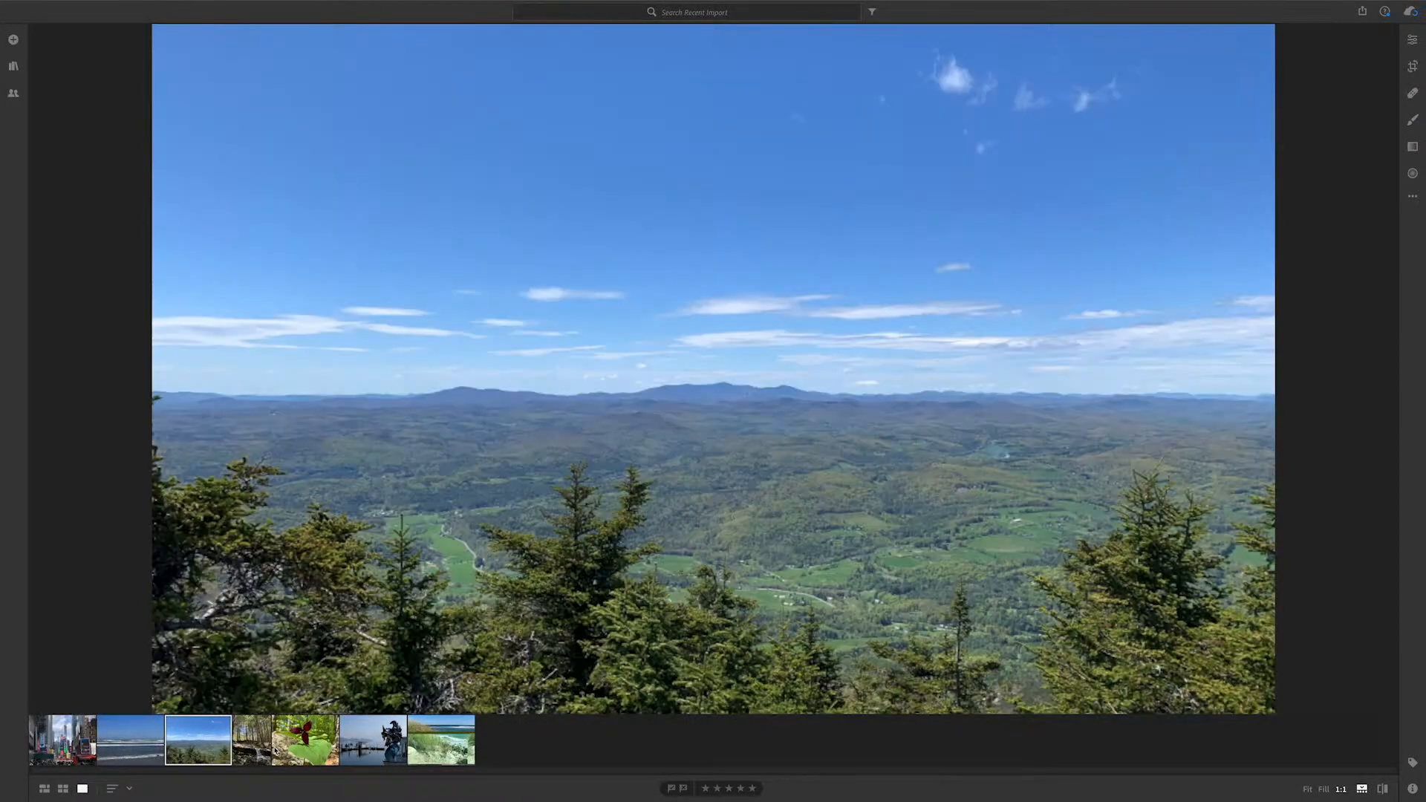
click(277, 750)
click(245, 752)
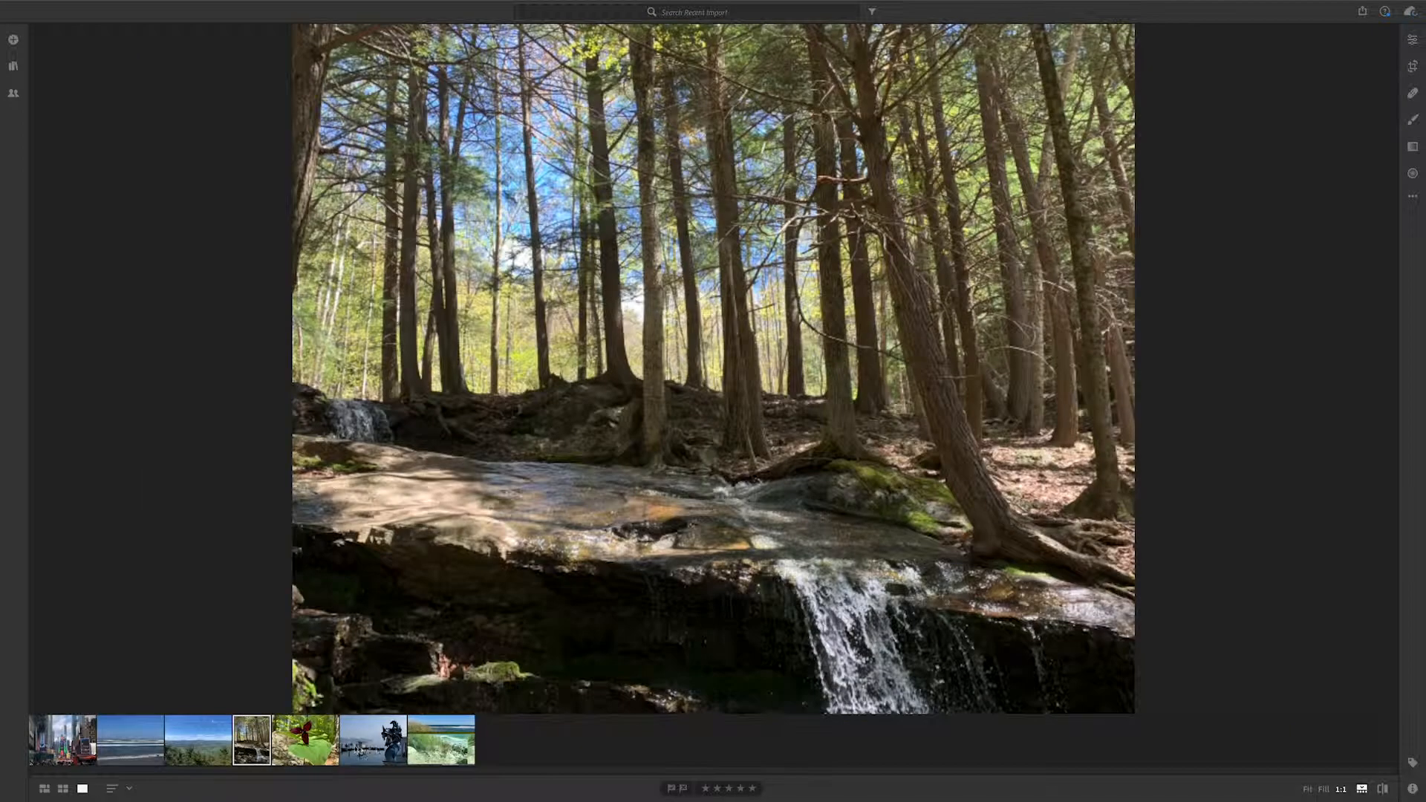
click(375, 750)
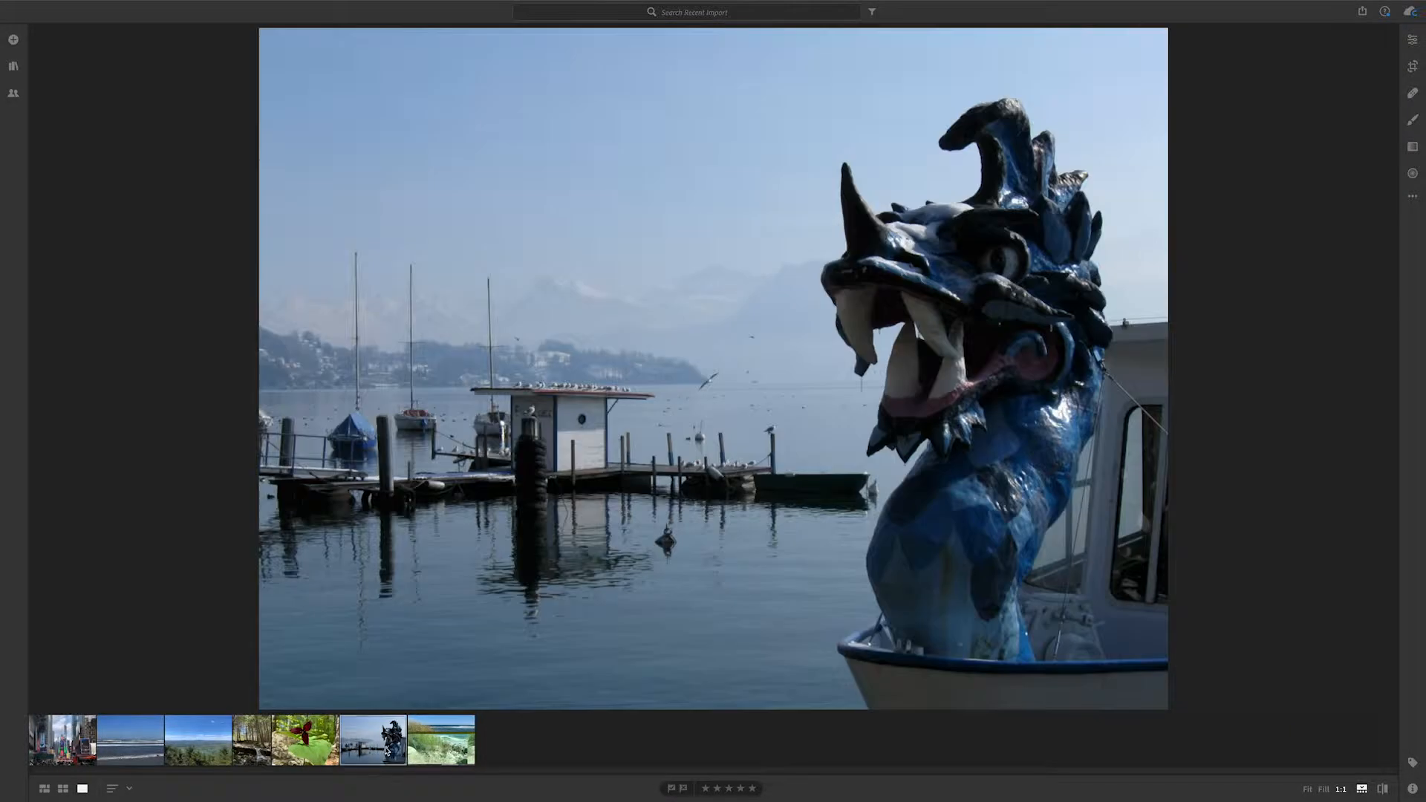
Compare the Photo Grid and Square Grid views, dismissing the copy-and-paste tip, and return to Detail view
click(44, 791)
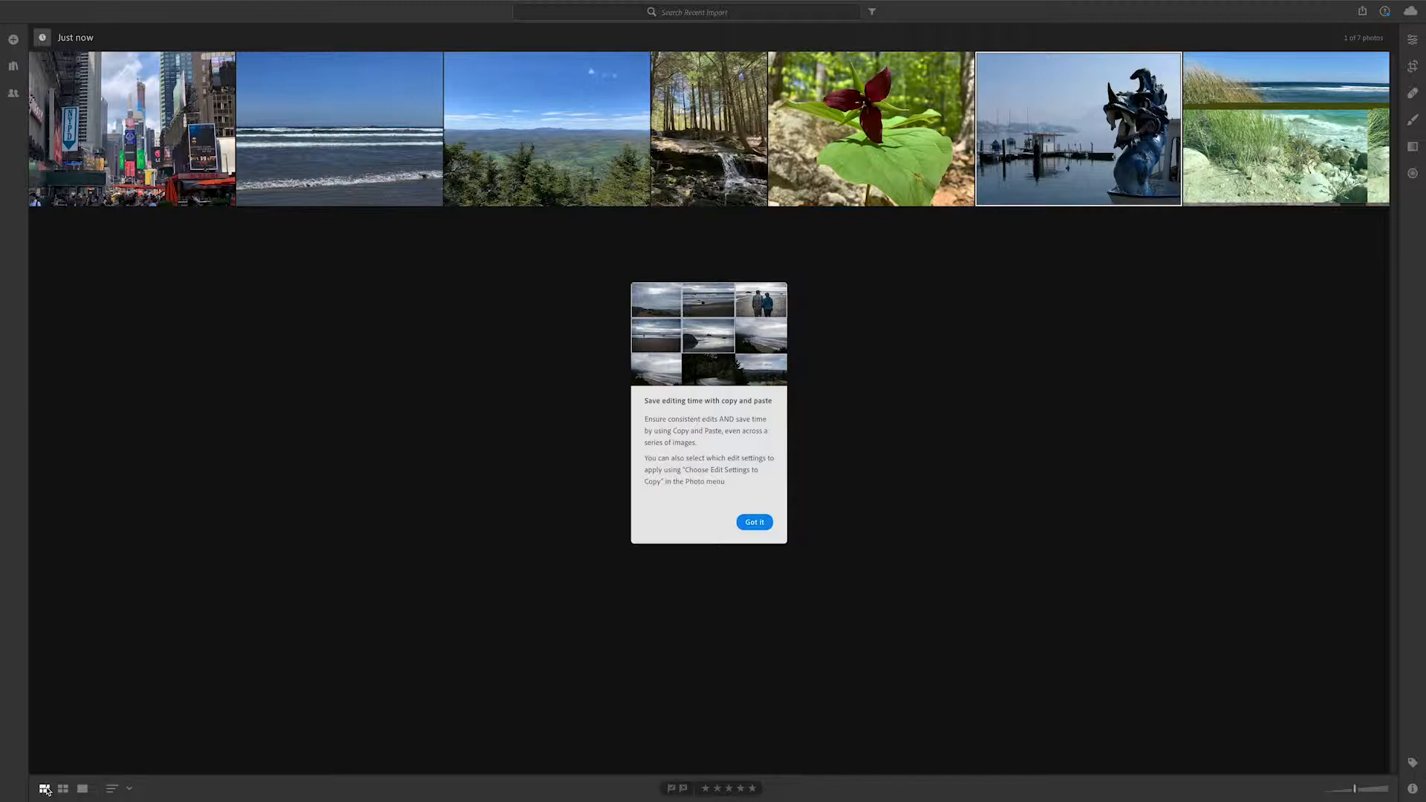
click(754, 524)
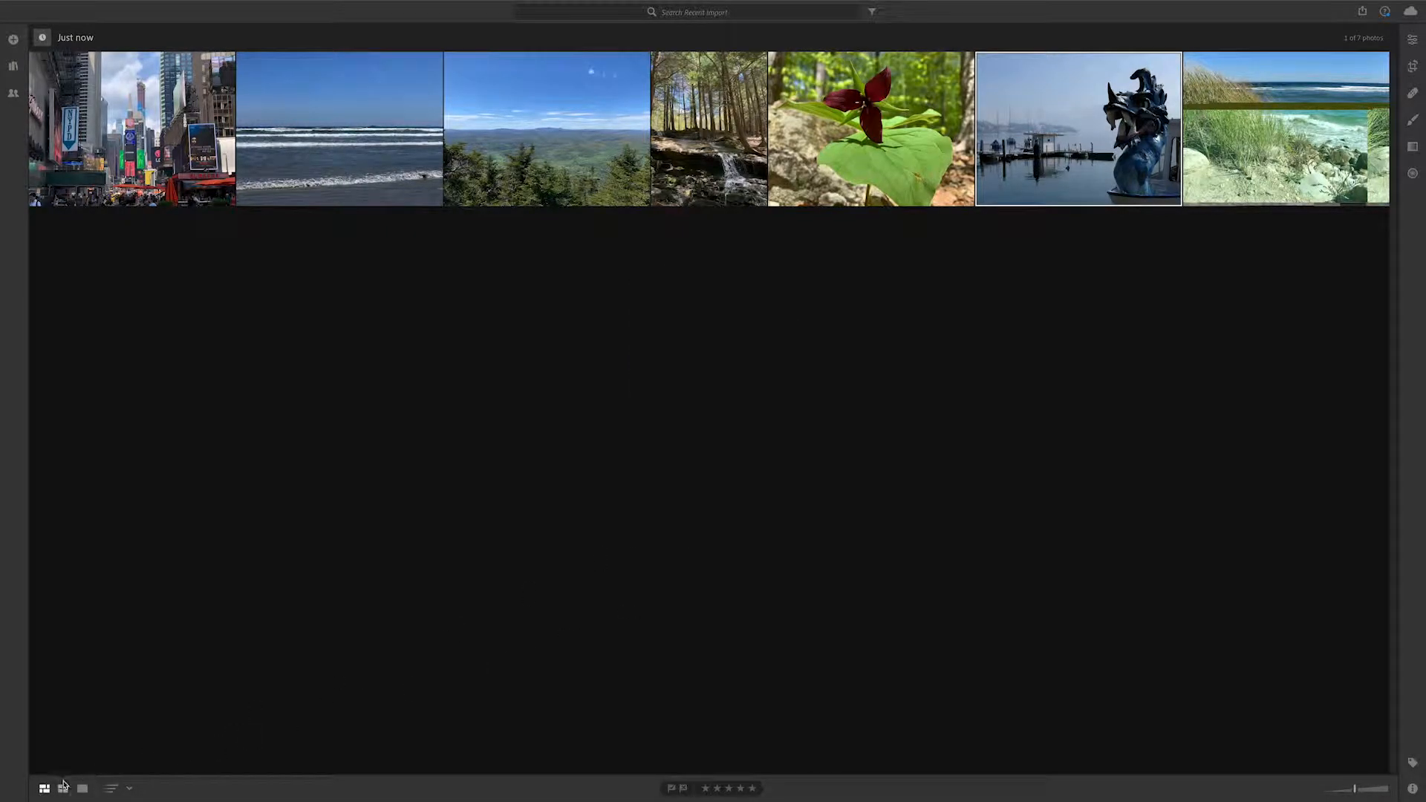
click(63, 788)
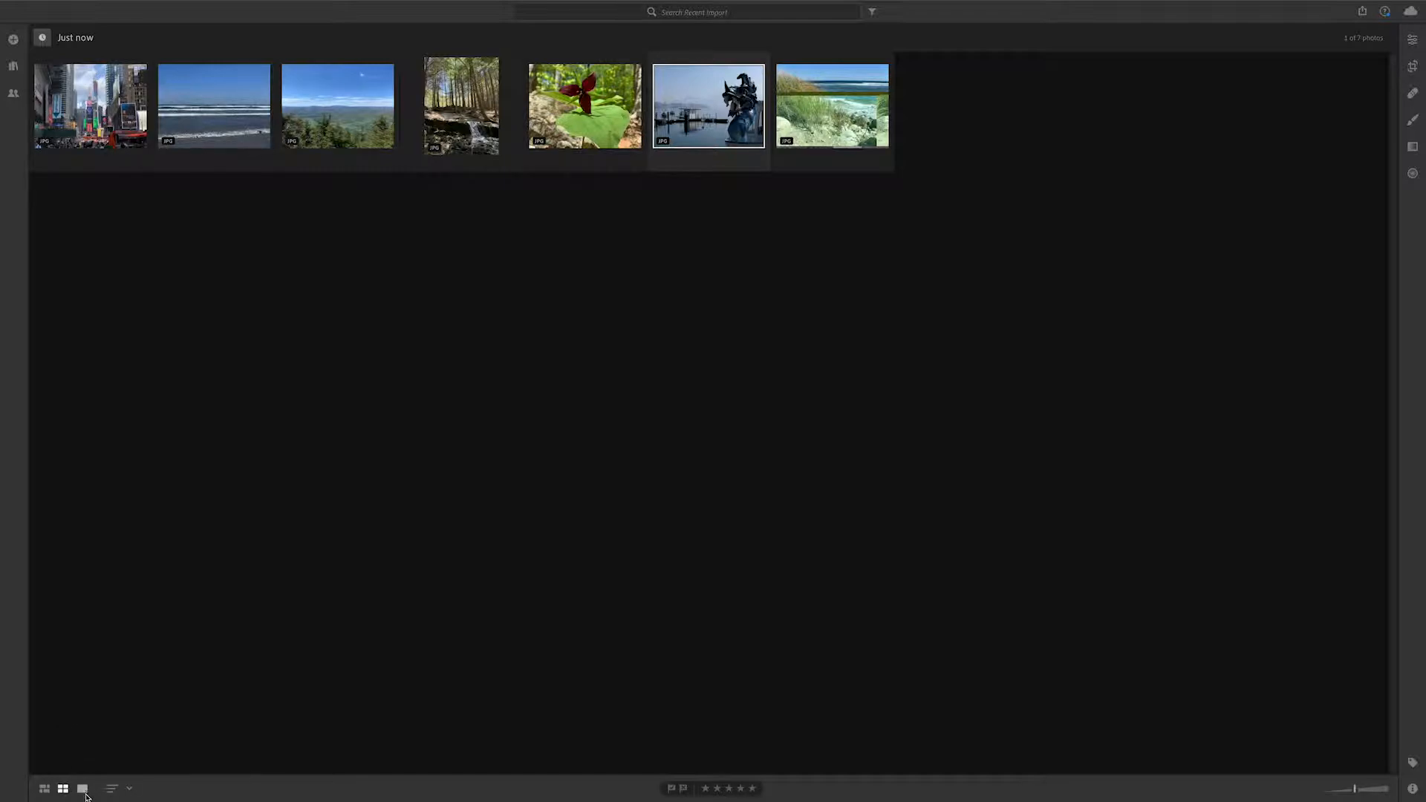
click(83, 792)
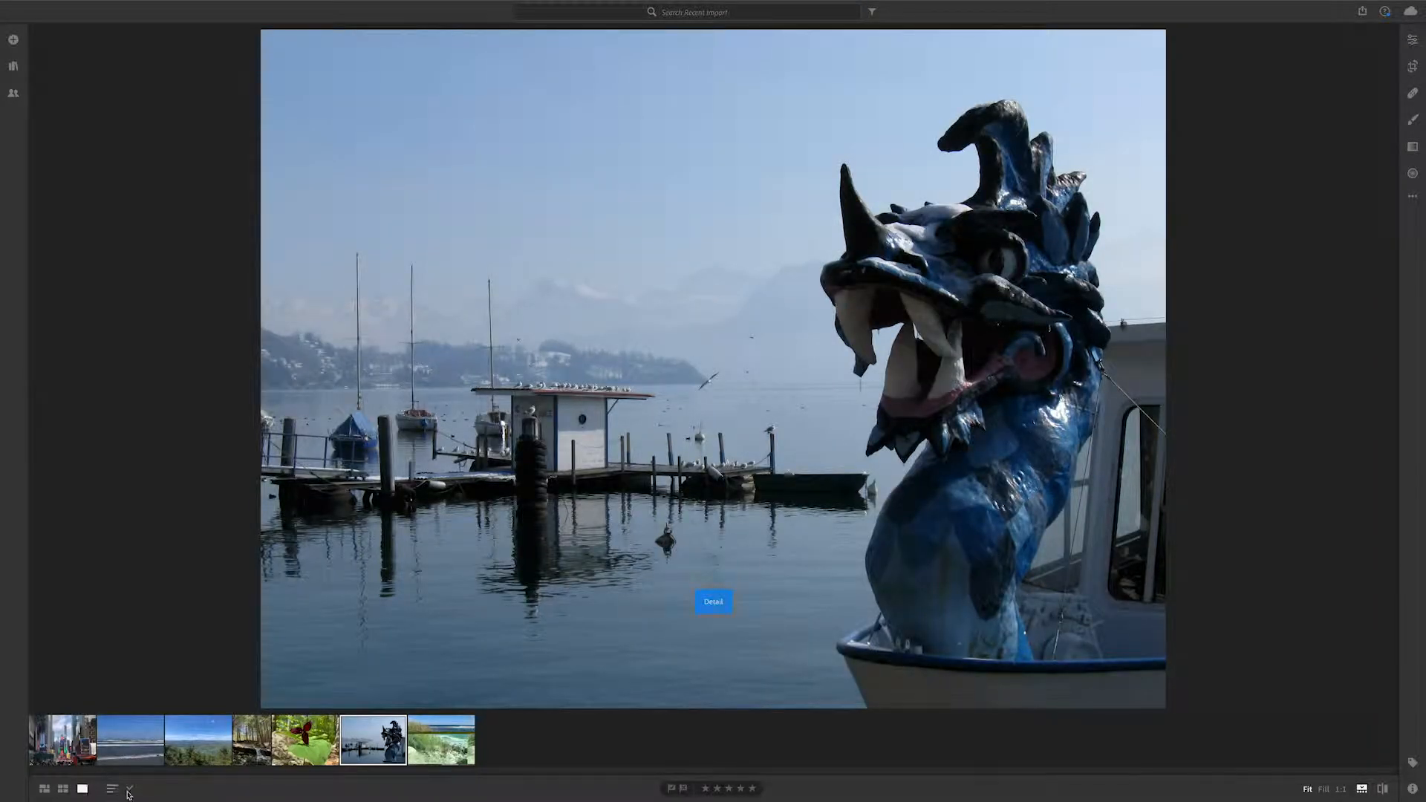
Examine the available sort orders for the photos, including Import Date and Star Rating
click(129, 792)
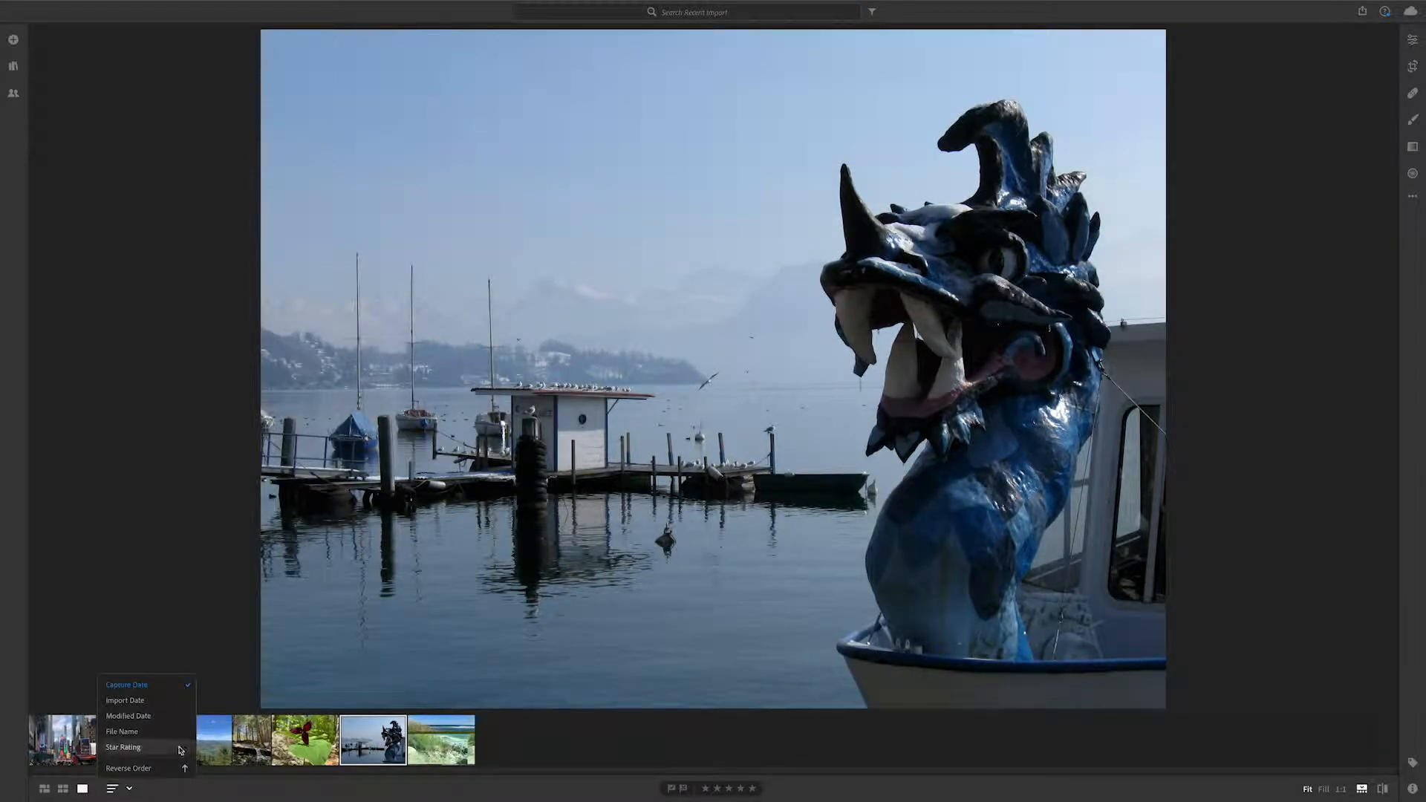
click(149, 702)
click(137, 747)
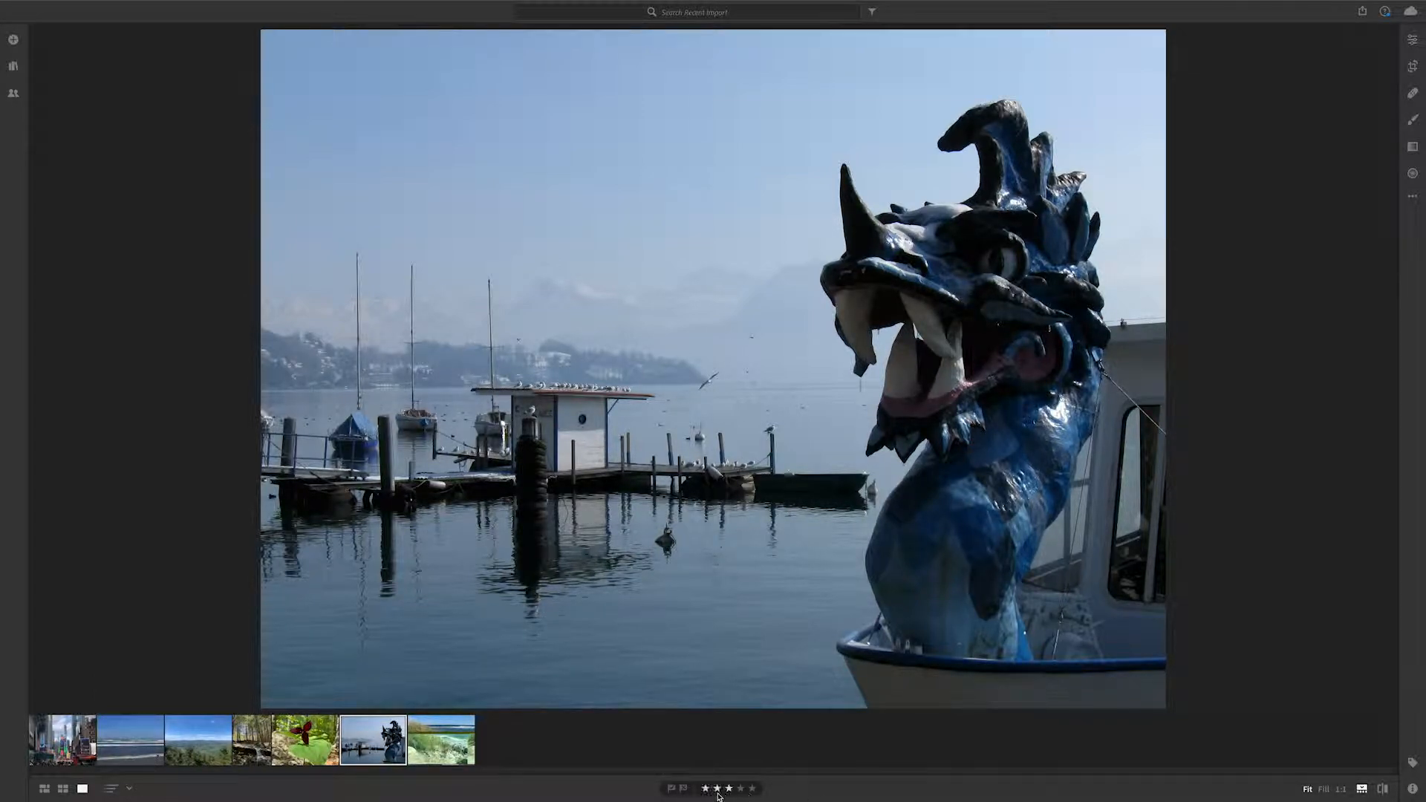
Give the dragon figurehead photo a star rating
click(741, 789)
click(718, 789)
click(715, 790)
Rate the mountain view photo three stars and the ocean waves photo two stars
click(281, 756)
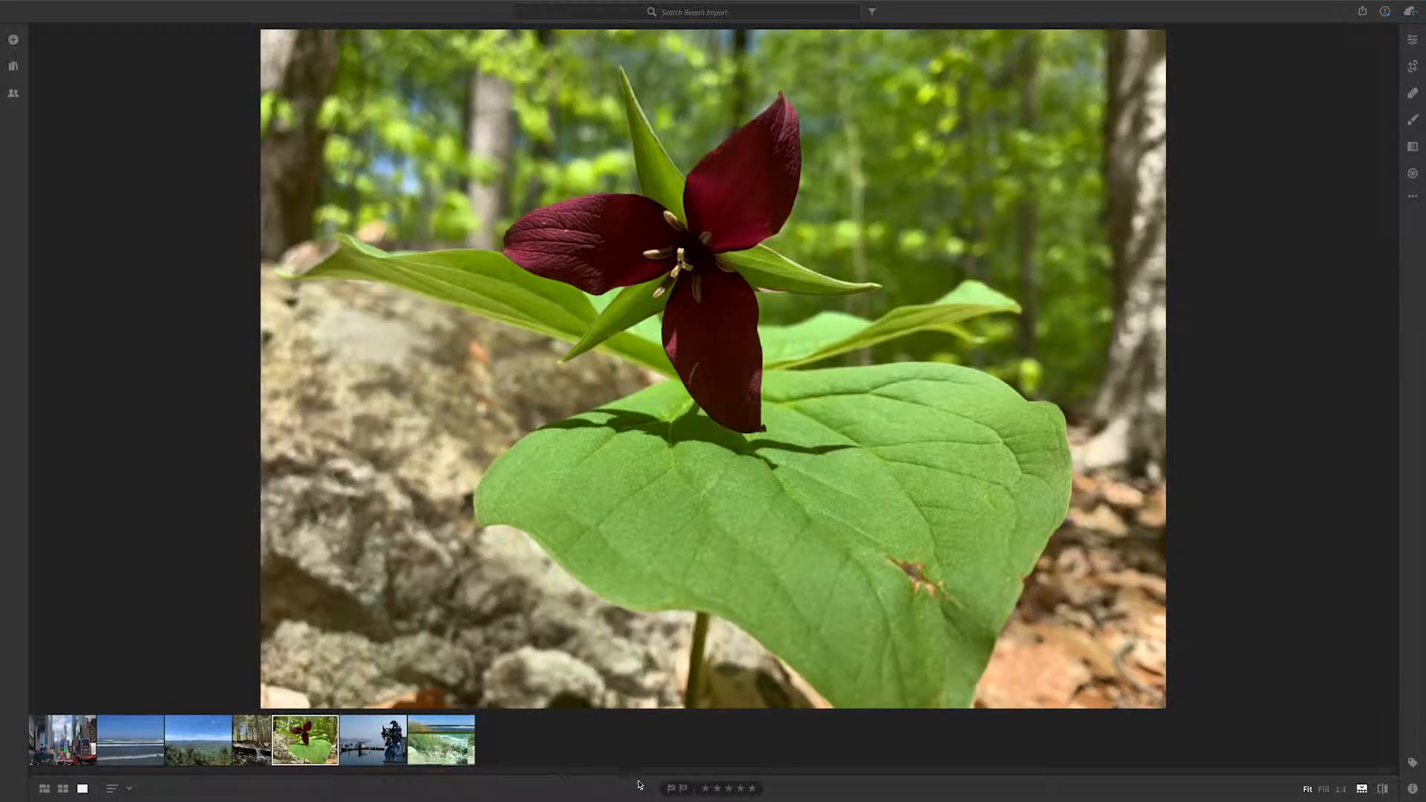
click(211, 751)
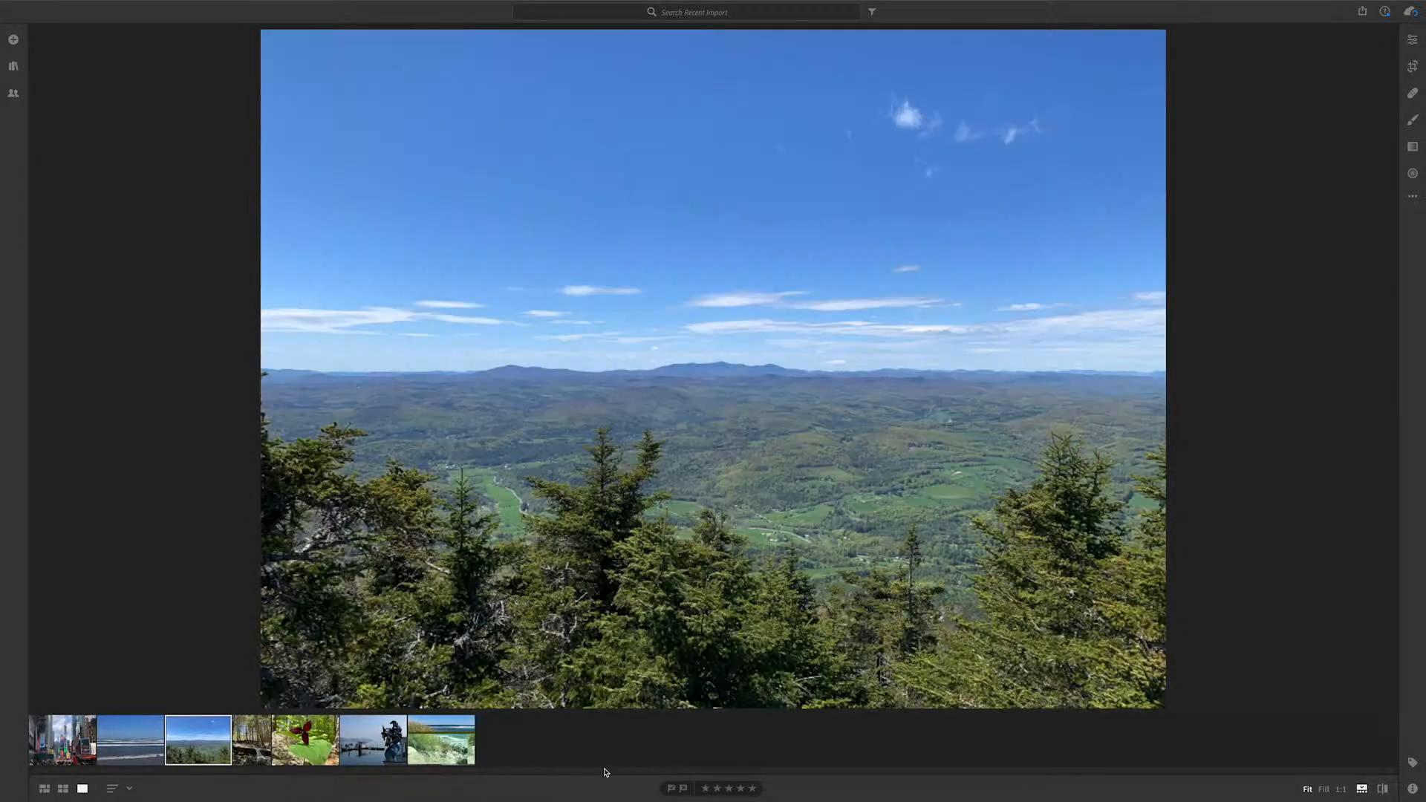
click(730, 789)
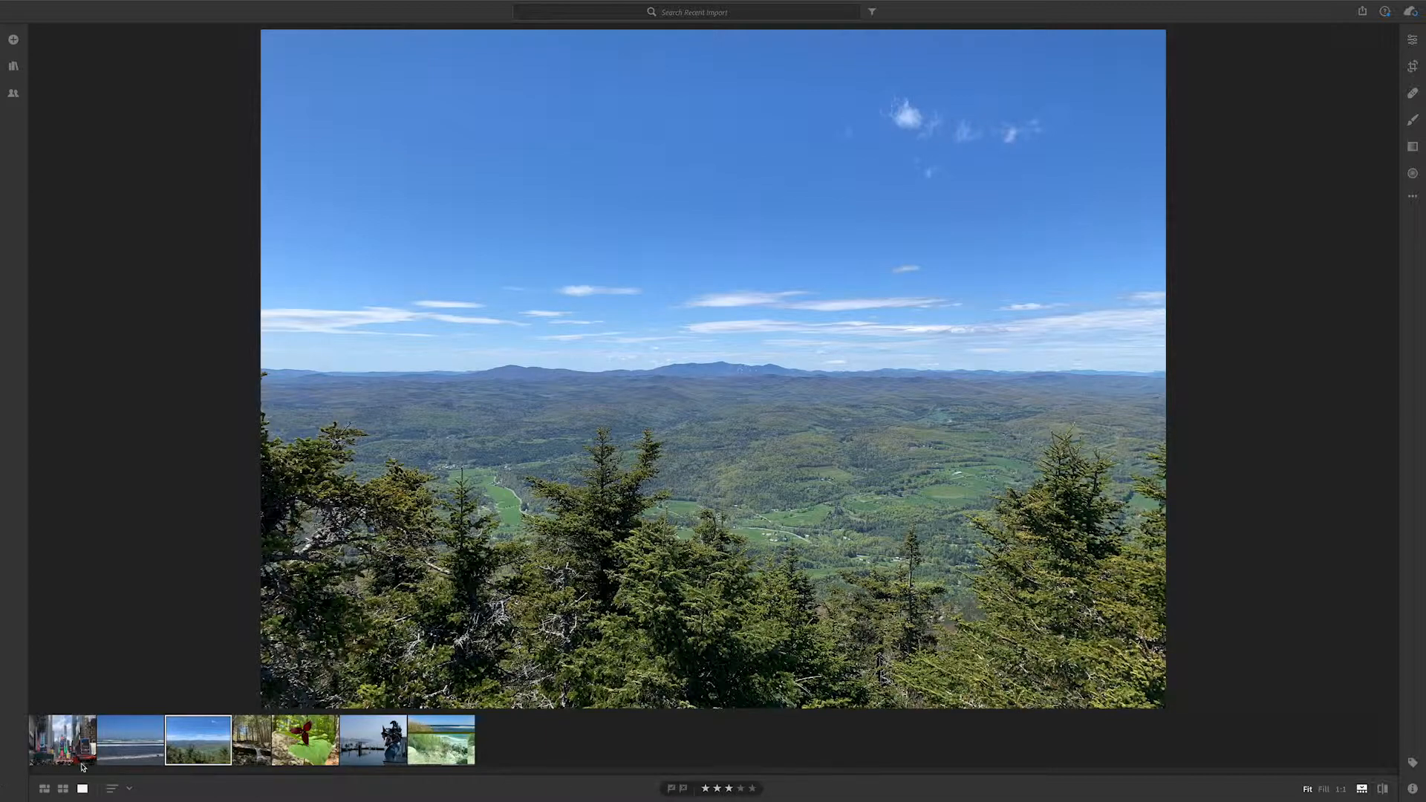
click(106, 755)
click(717, 788)
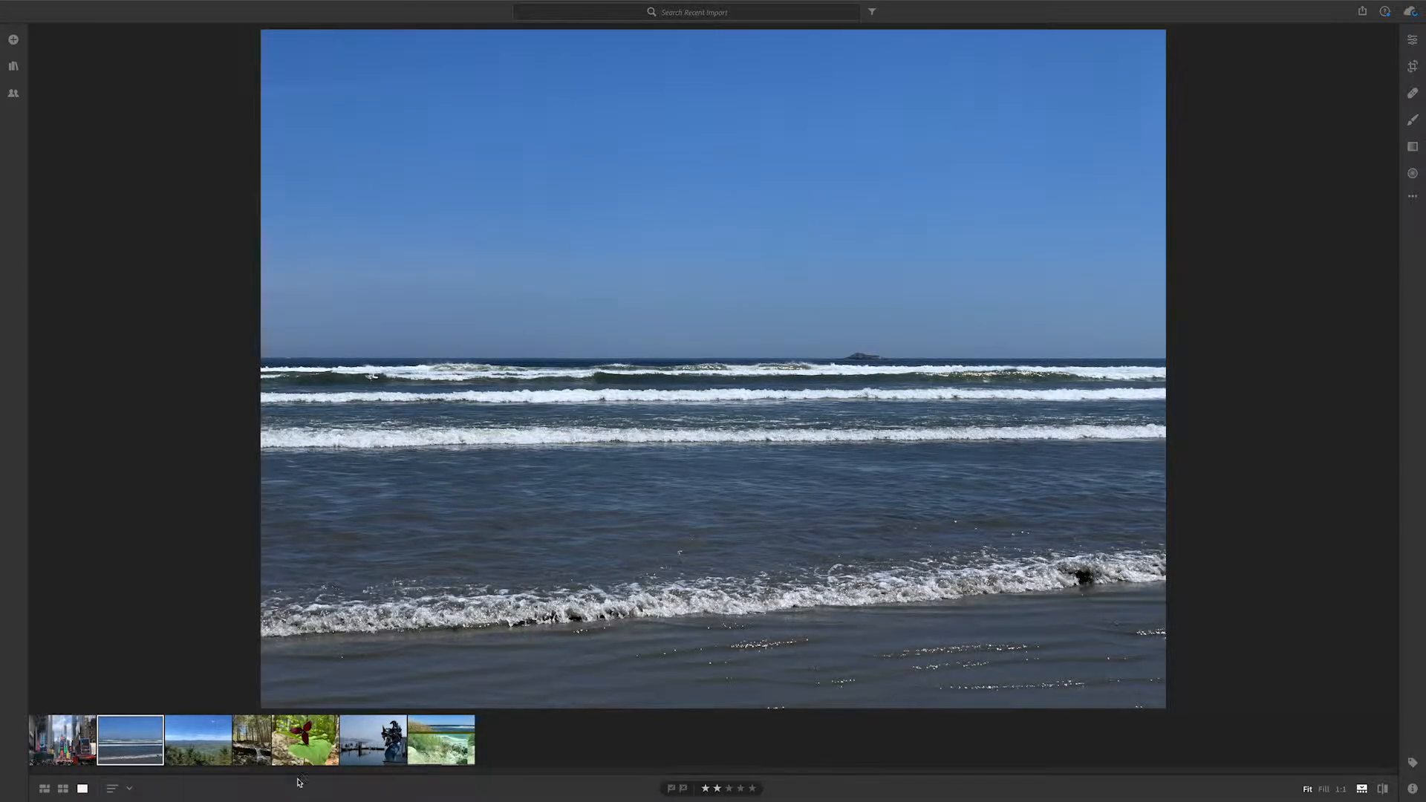
Sort the photos by star rating
click(130, 790)
click(123, 747)
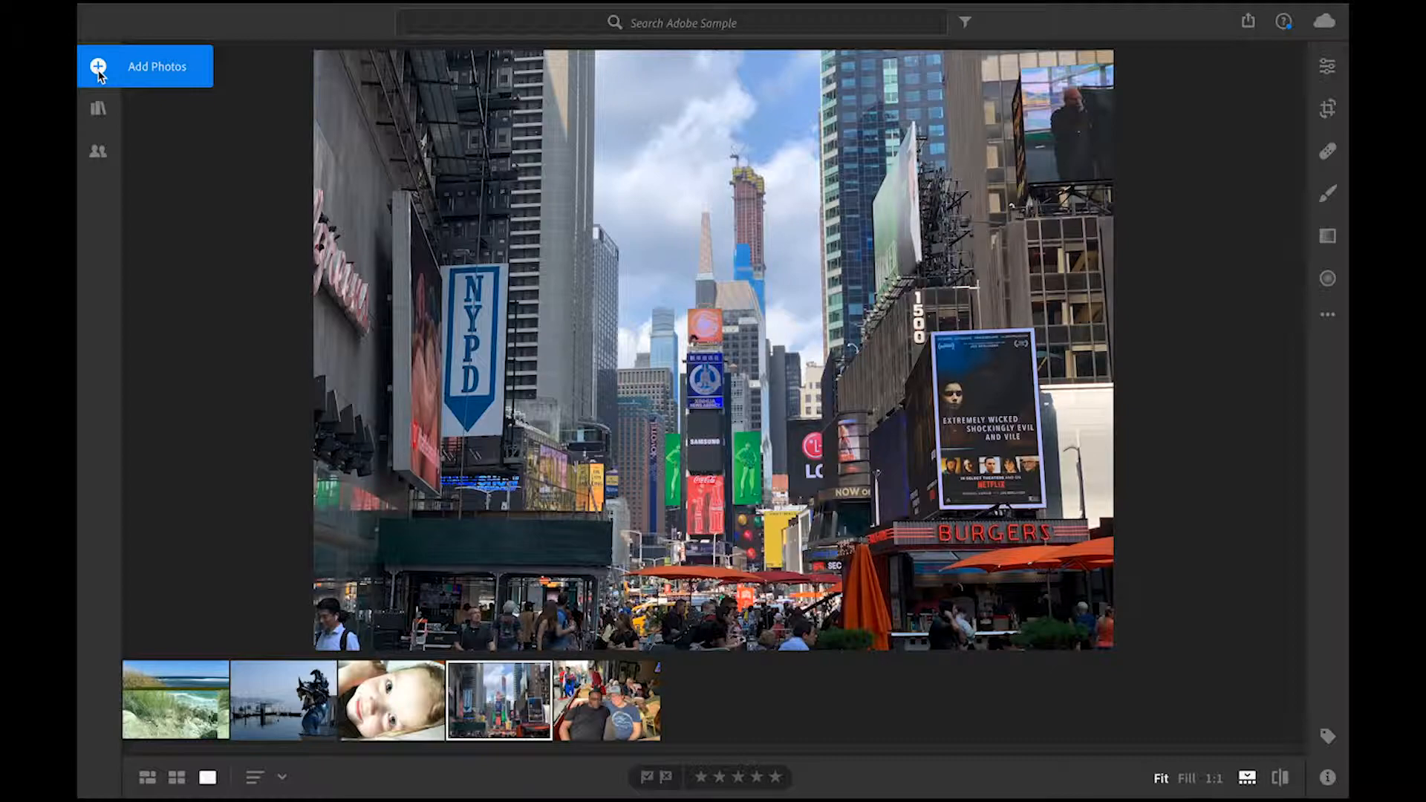
Look through the My Photos library with its albums and the Sharing section, and hide them again
click(99, 113)
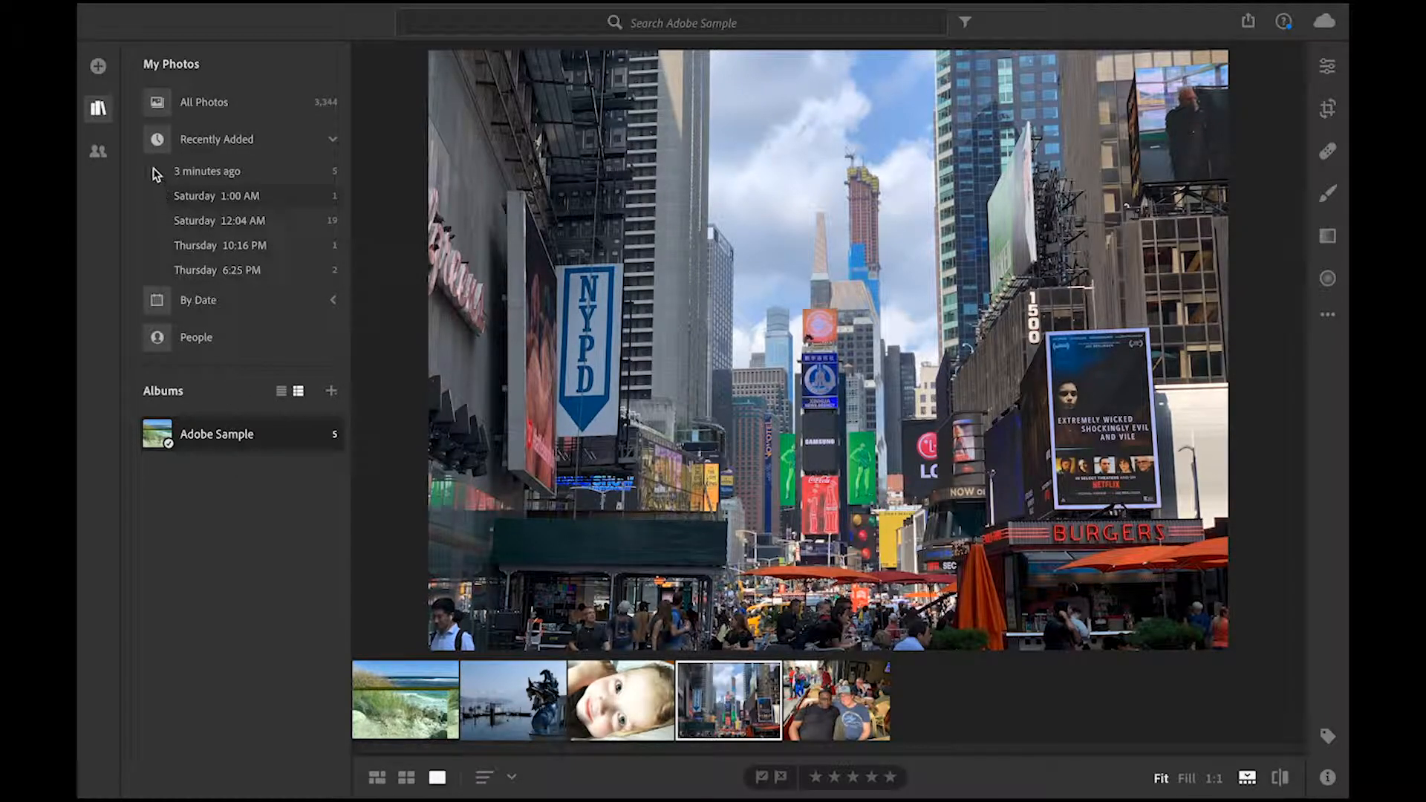
click(97, 152)
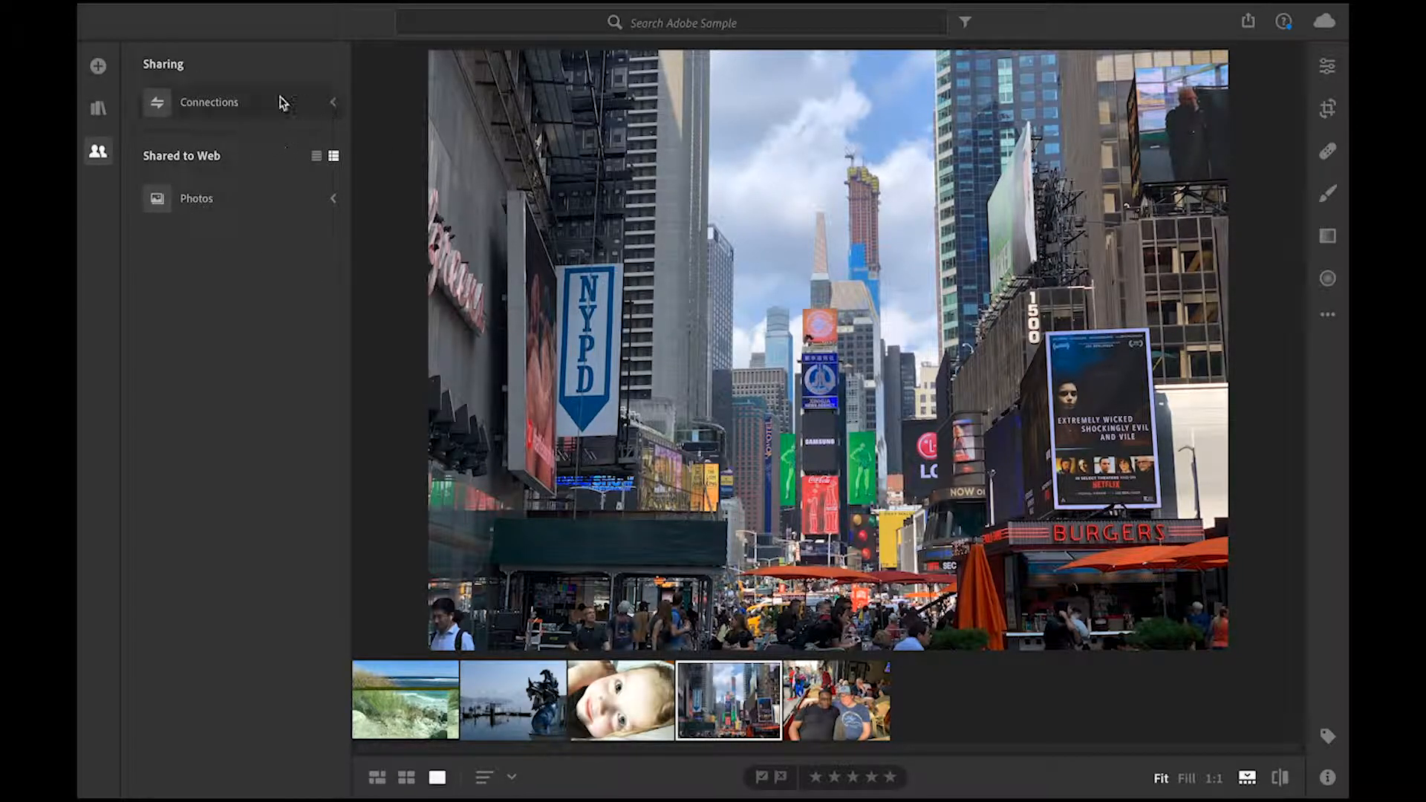
click(101, 108)
click(103, 110)
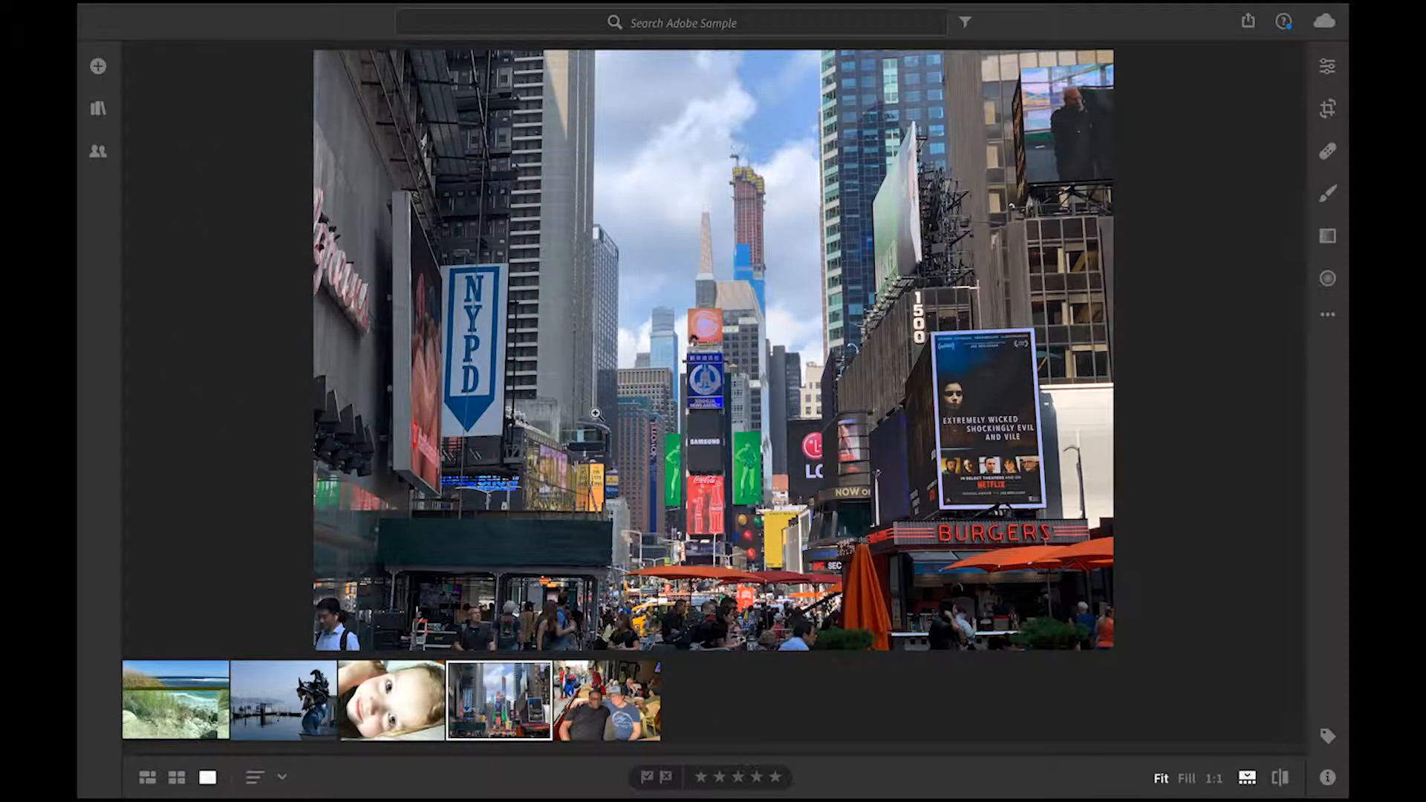
View the next photo, of the couple at the restaurant table, at Fill and 1:1 zoom
key(Right)
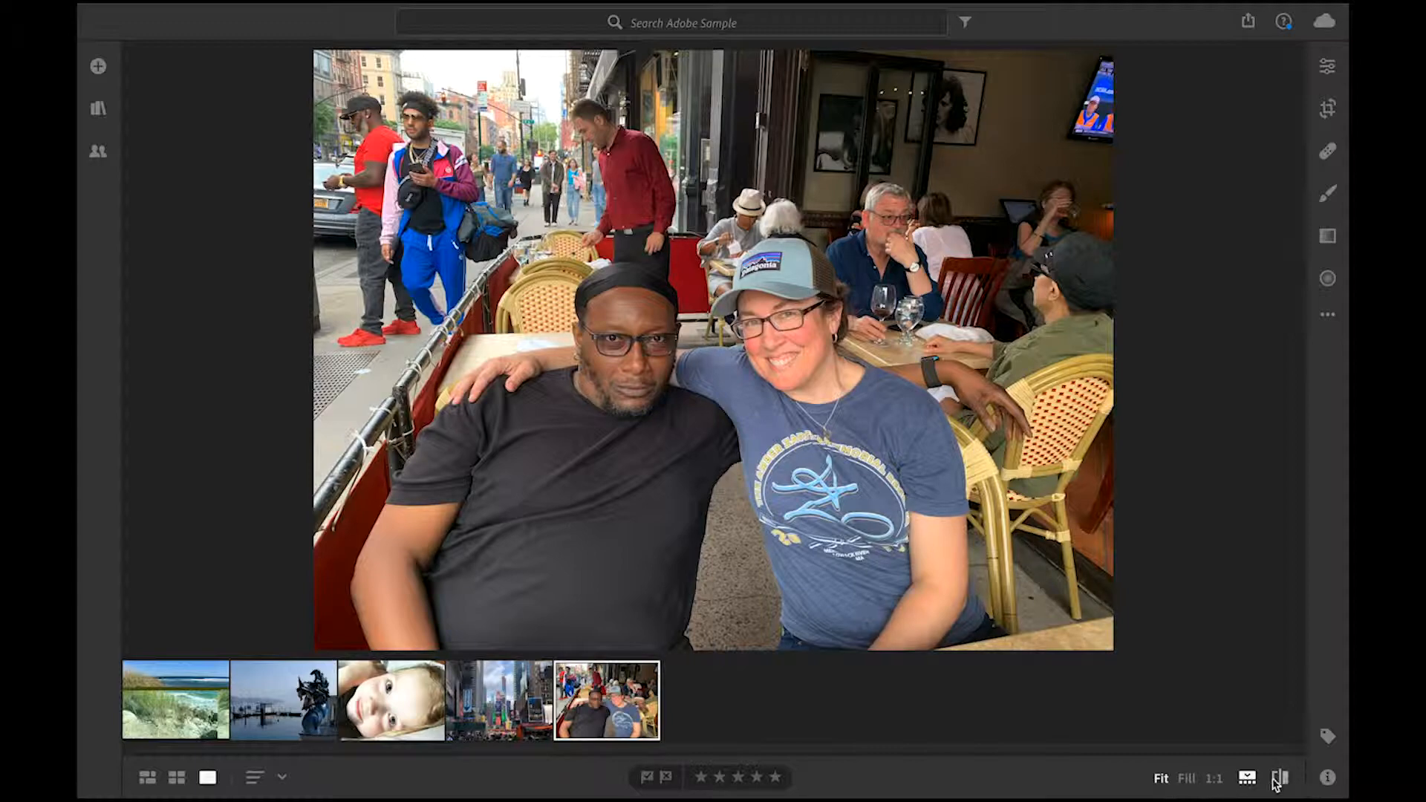
click(1187, 780)
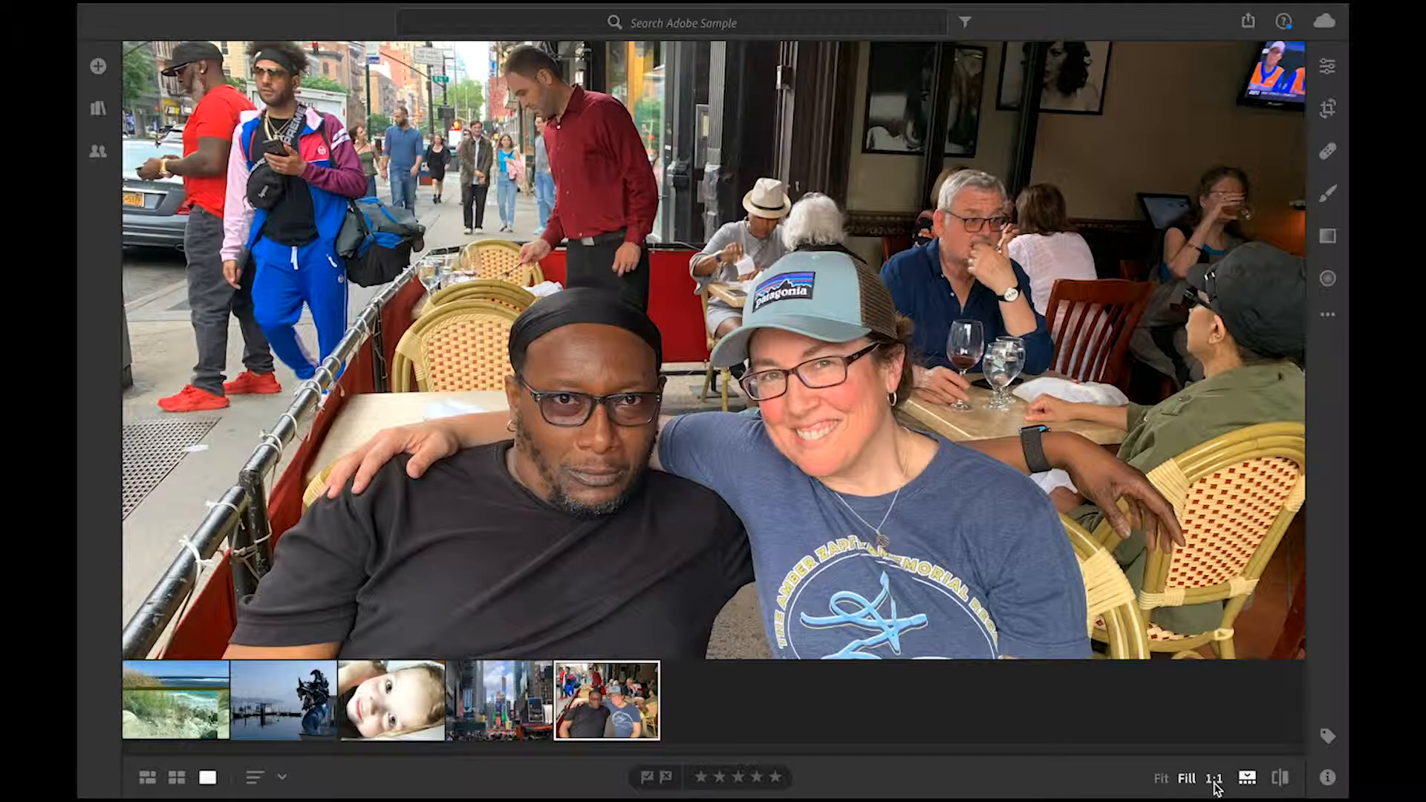
click(1213, 779)
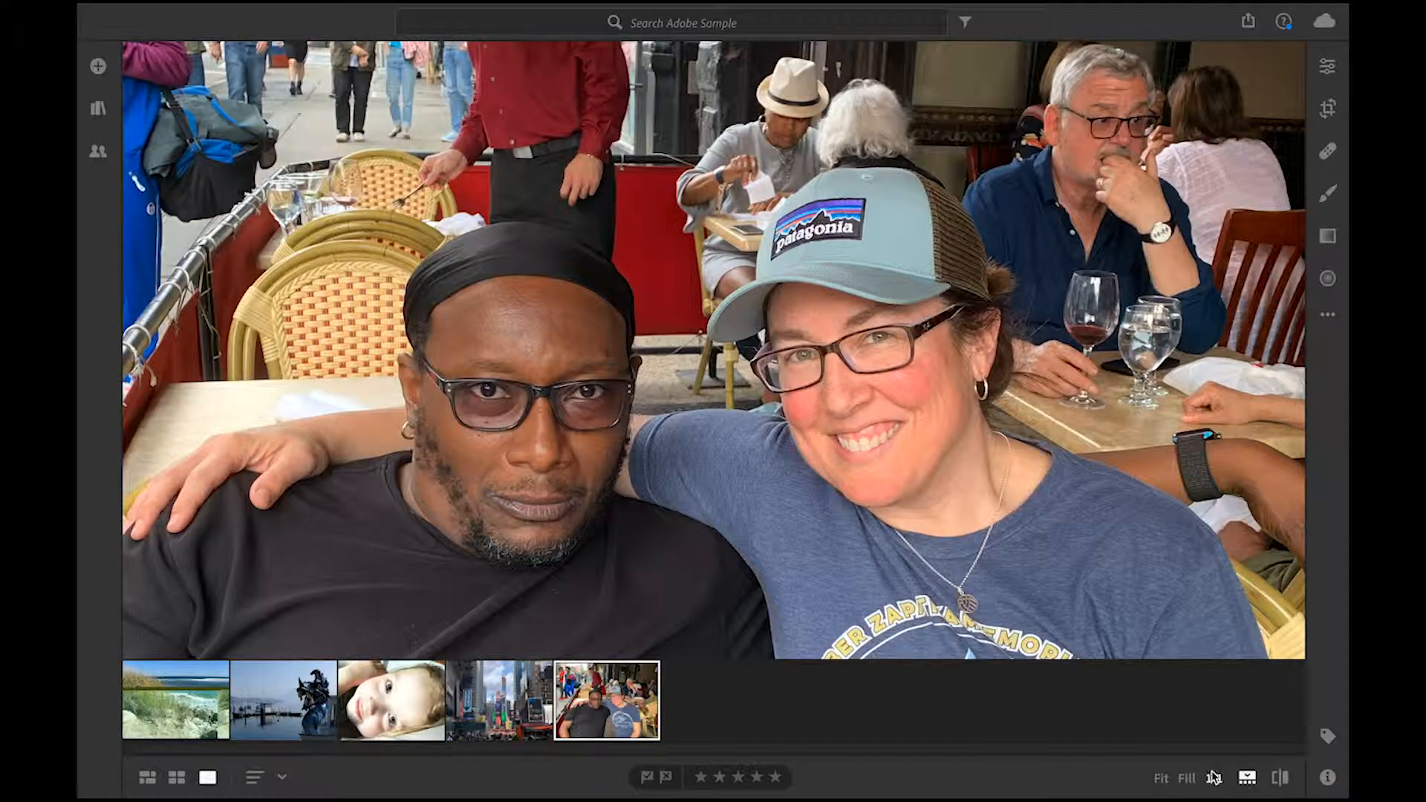
Look at the restaurant photo with the filmstrip hidden and in its original state, and return it to Fit zoom
click(1247, 782)
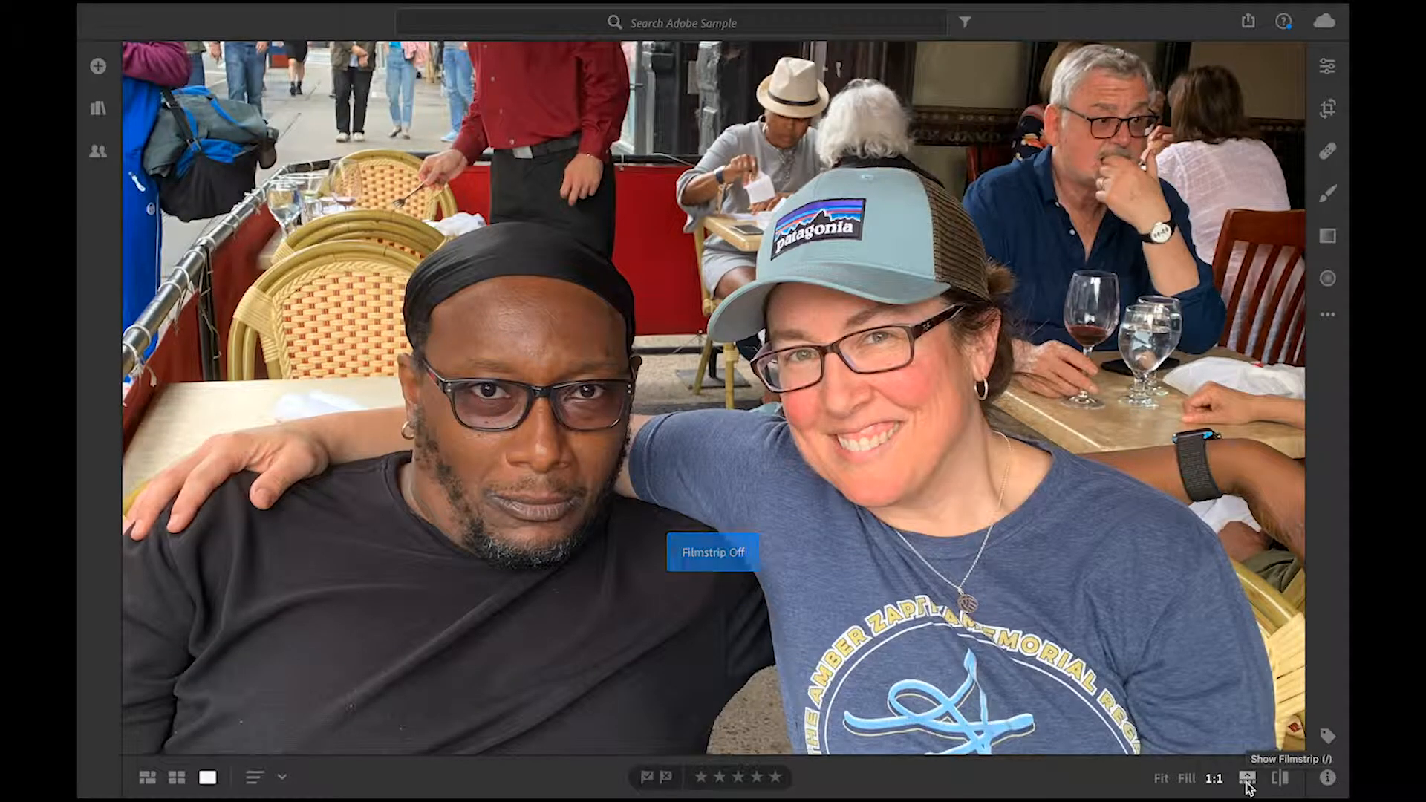
click(1247, 780)
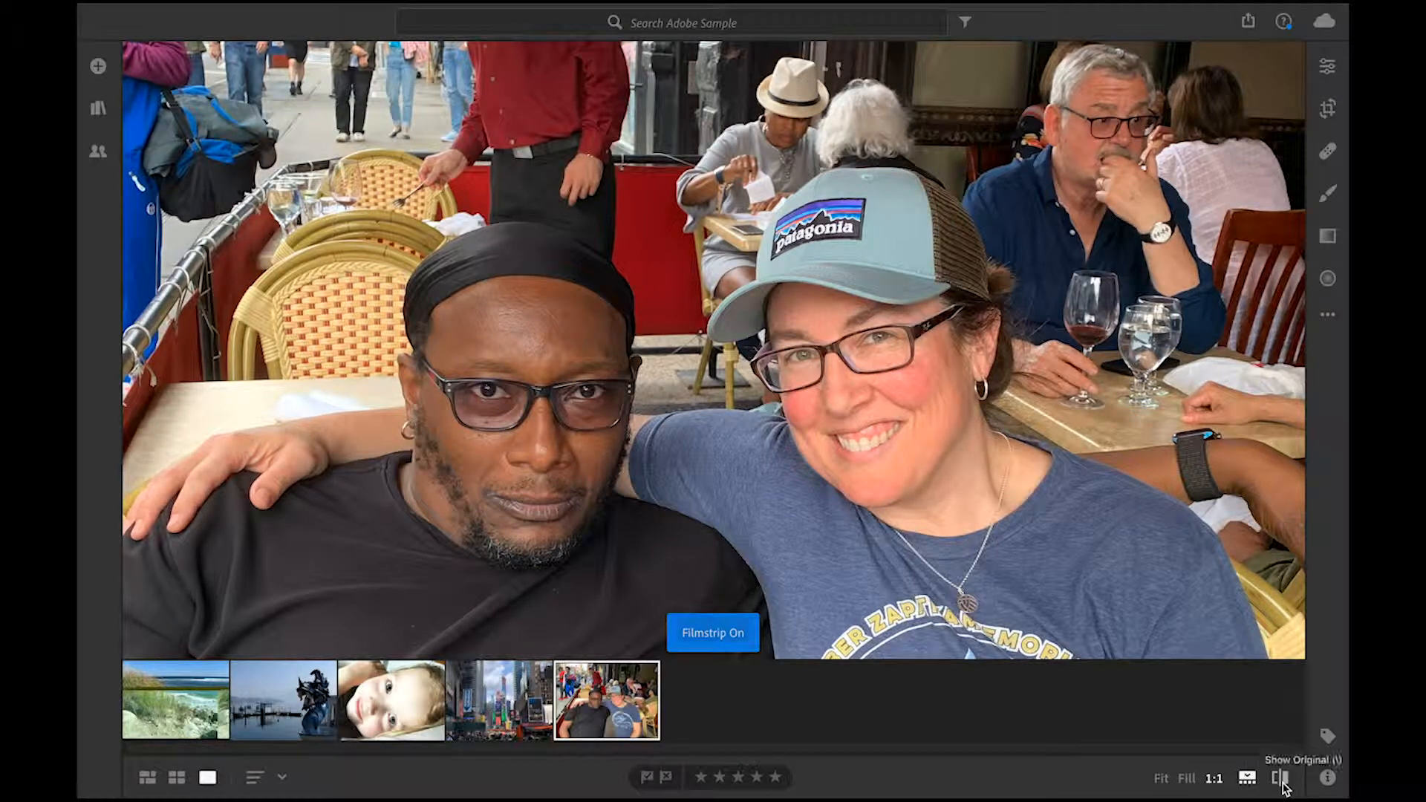
click(1281, 779)
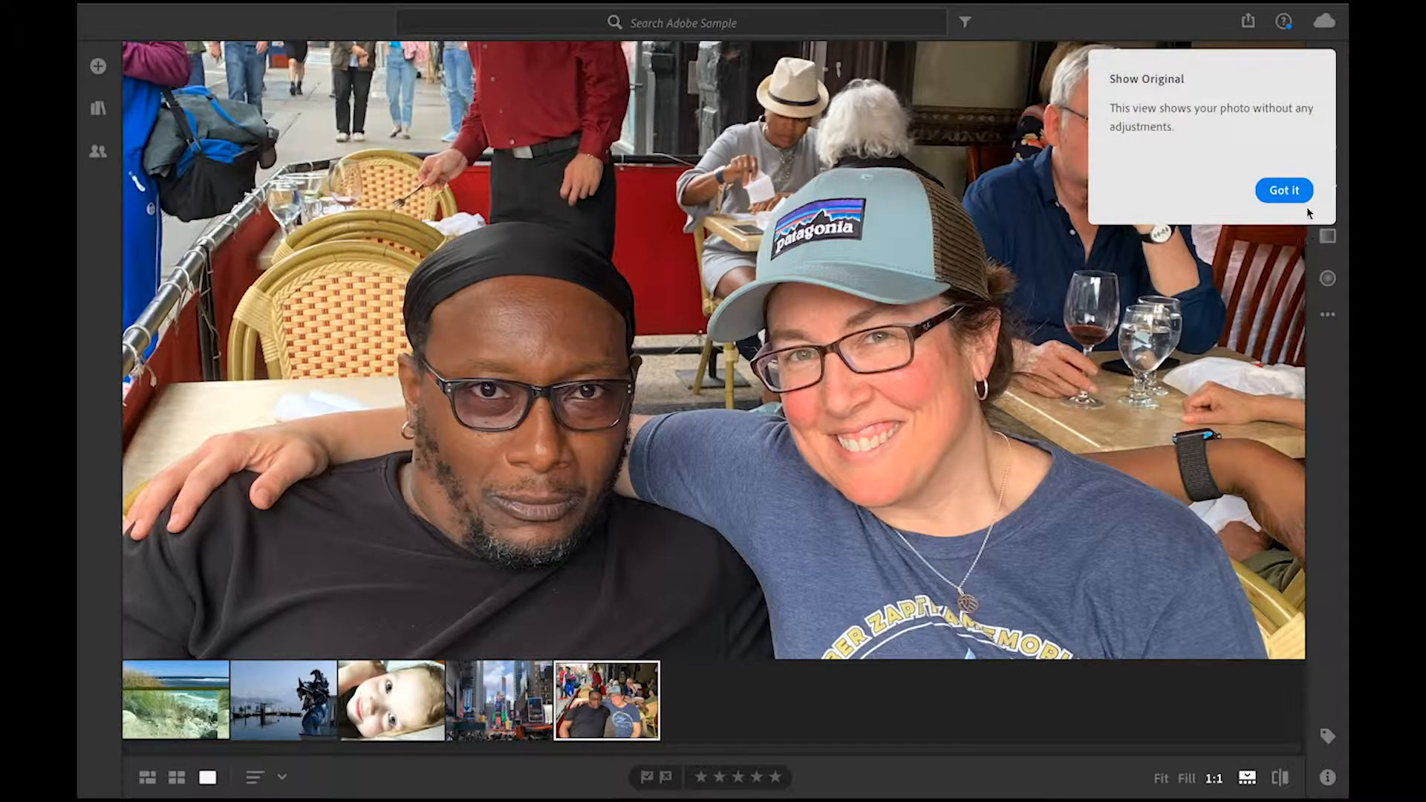
click(1285, 190)
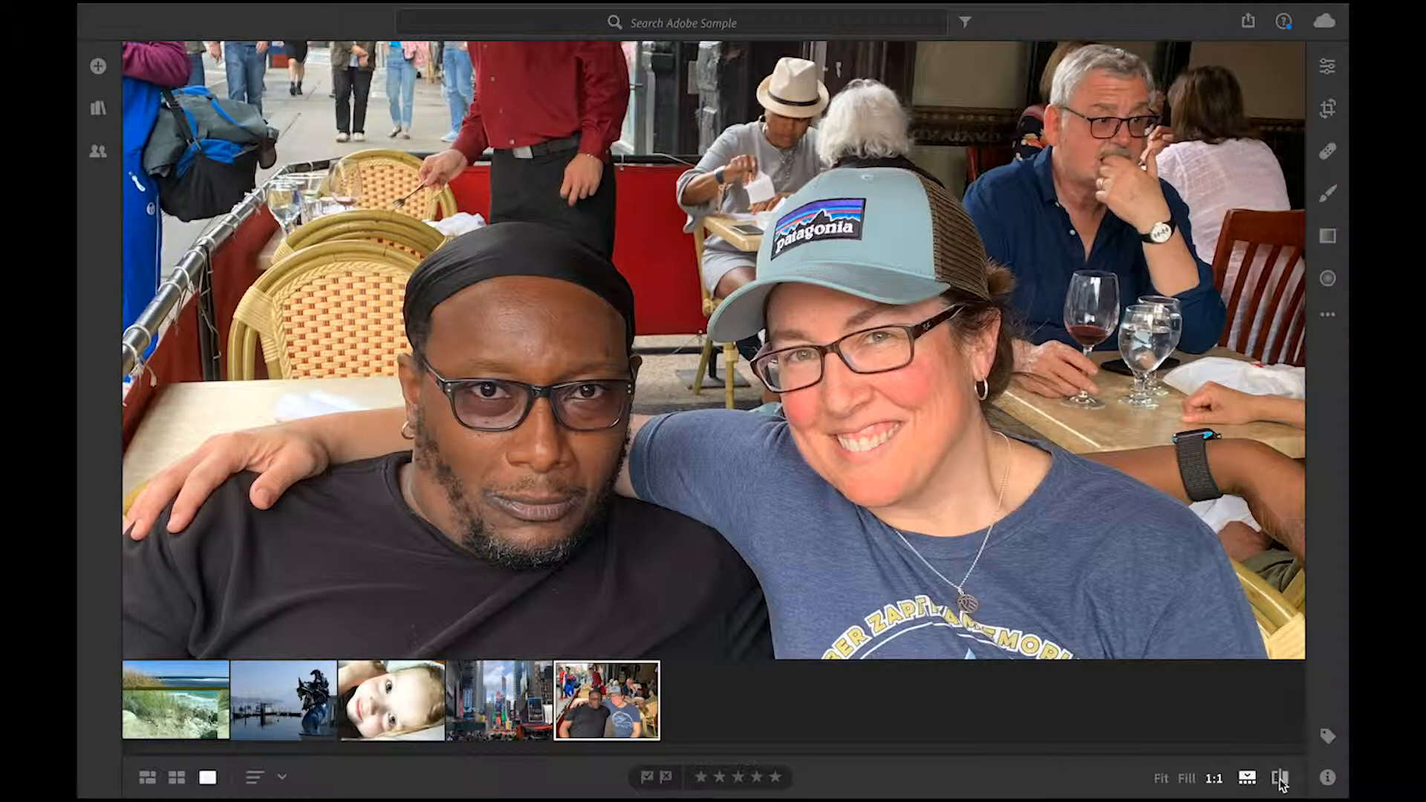
click(1161, 778)
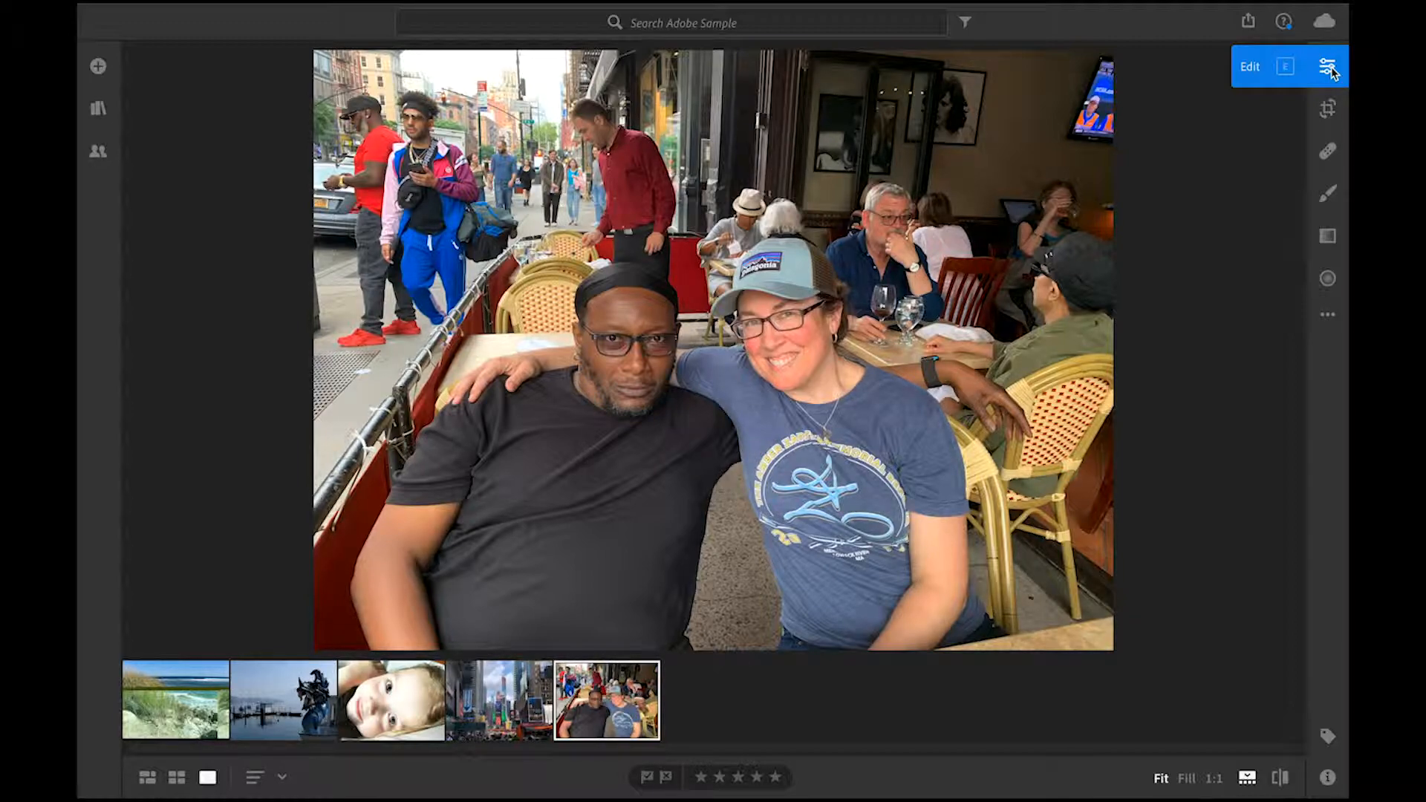
Open the edit controls, select the blue dragon photo and apply the Auto adjustments to it
click(1327, 67)
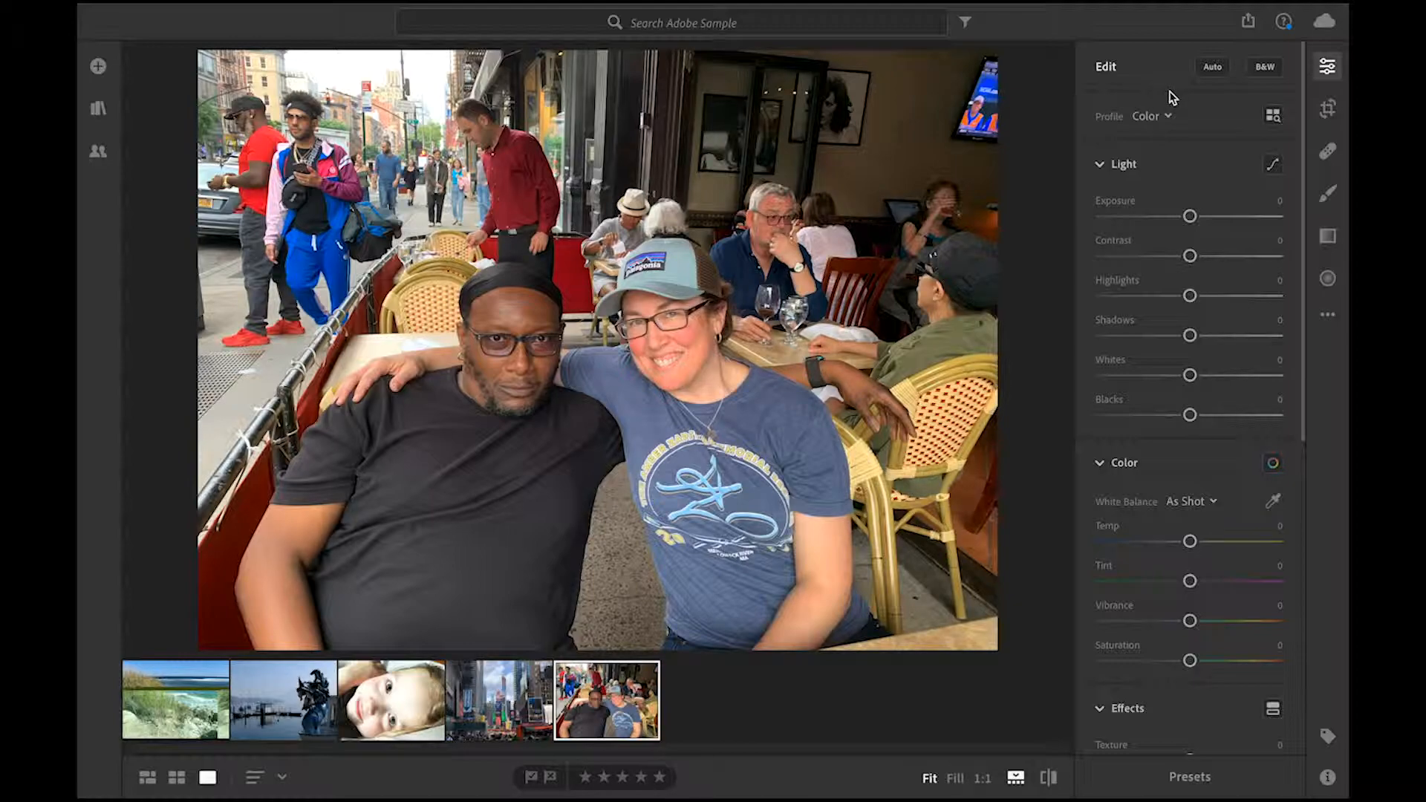
click(493, 715)
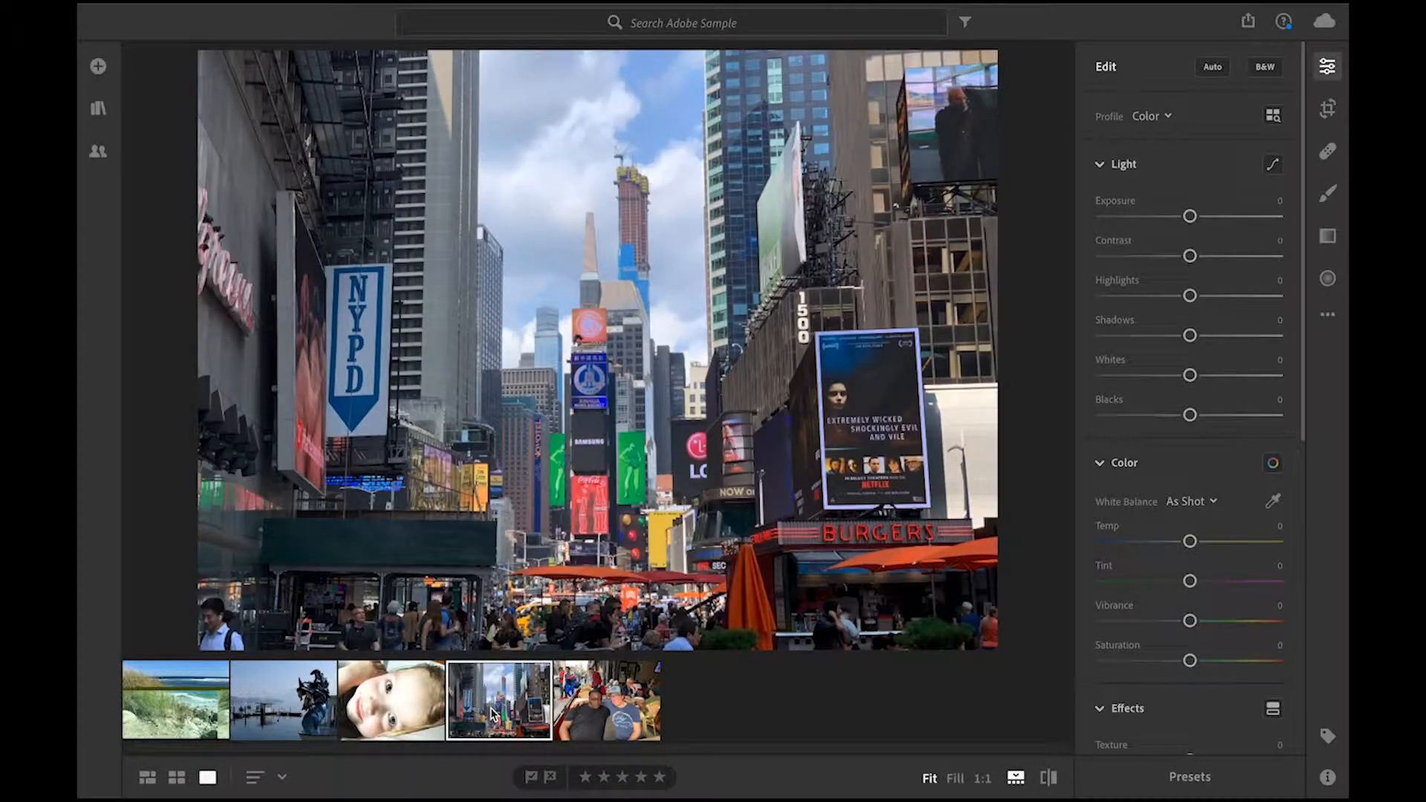
click(284, 711)
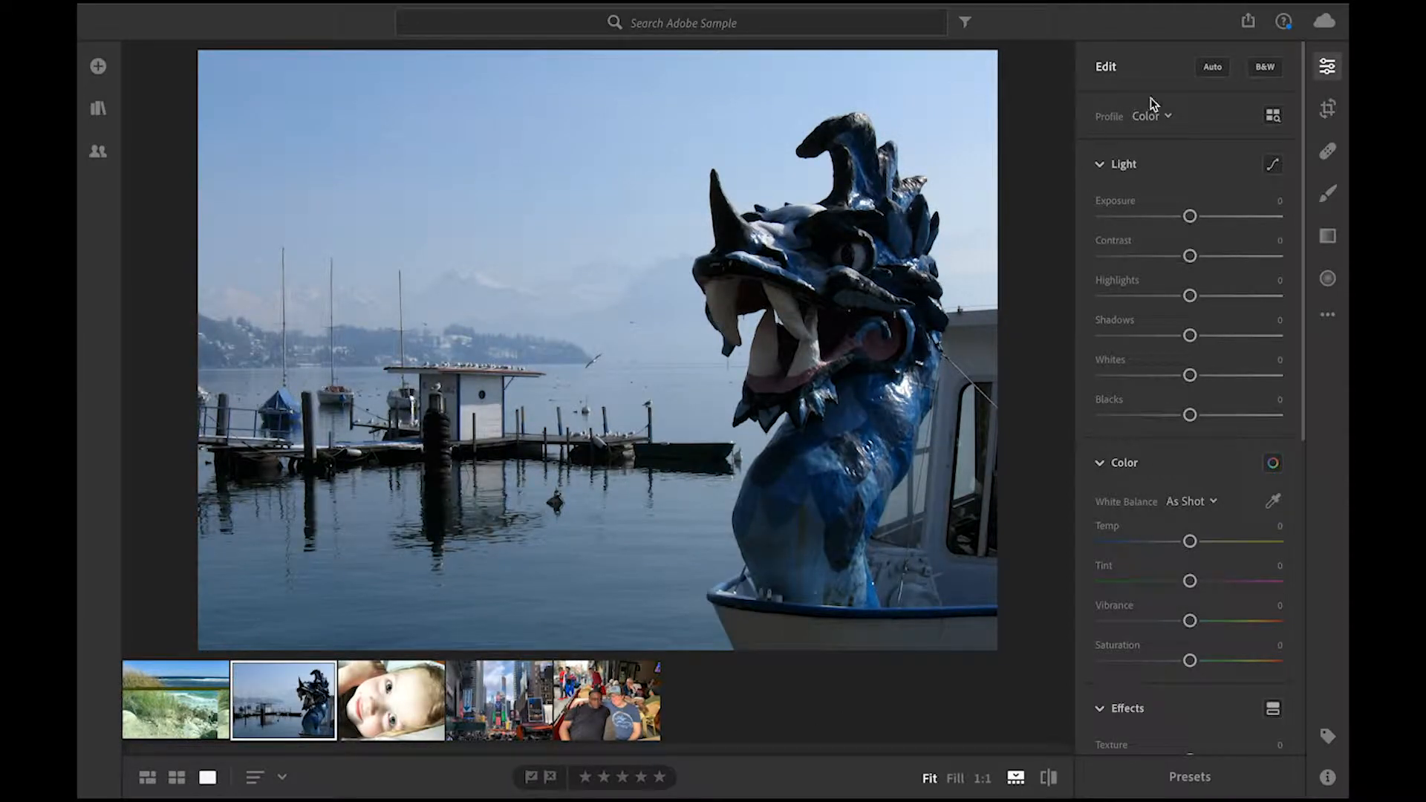
click(1219, 76)
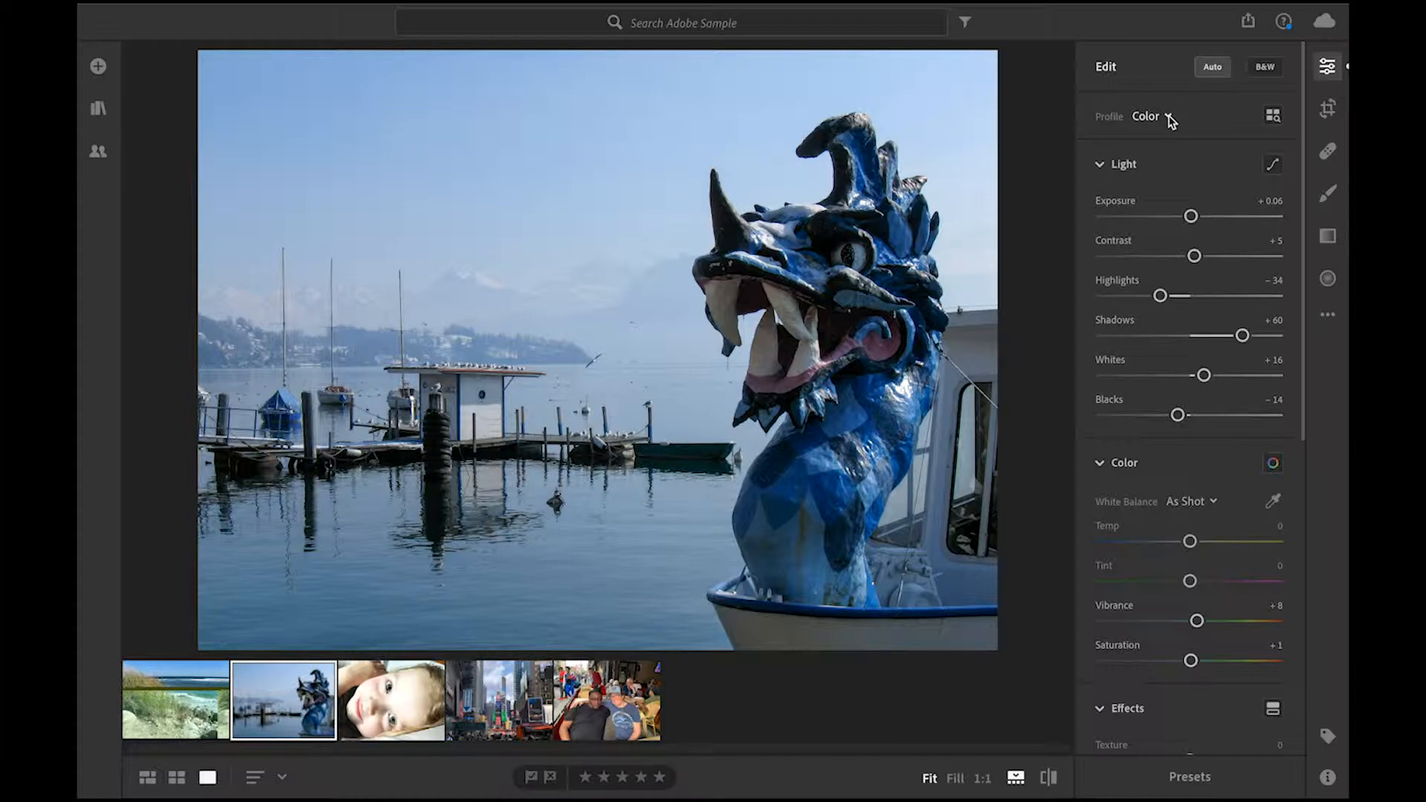
Try the dragon photo in black and white, and return it to the Color profile
click(1257, 73)
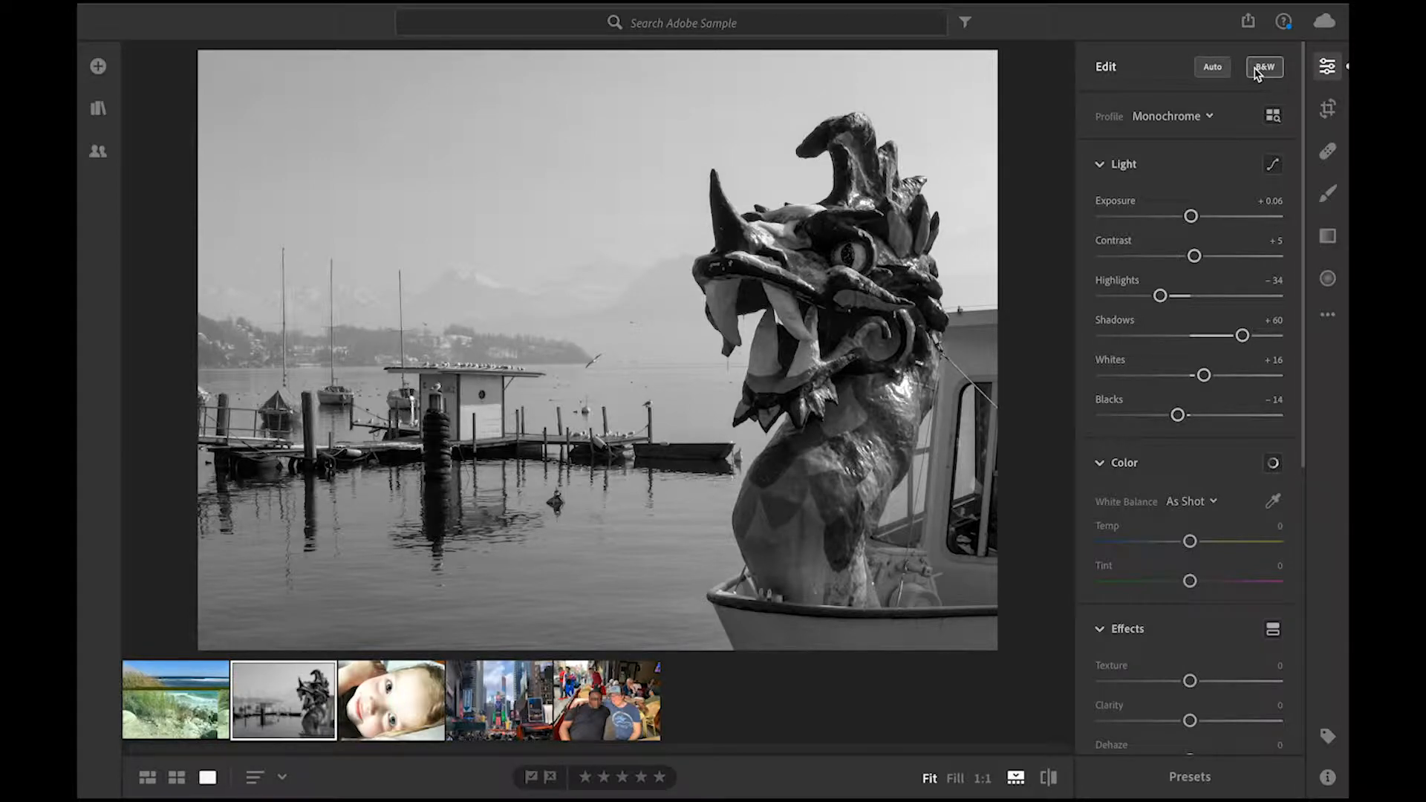
click(1266, 71)
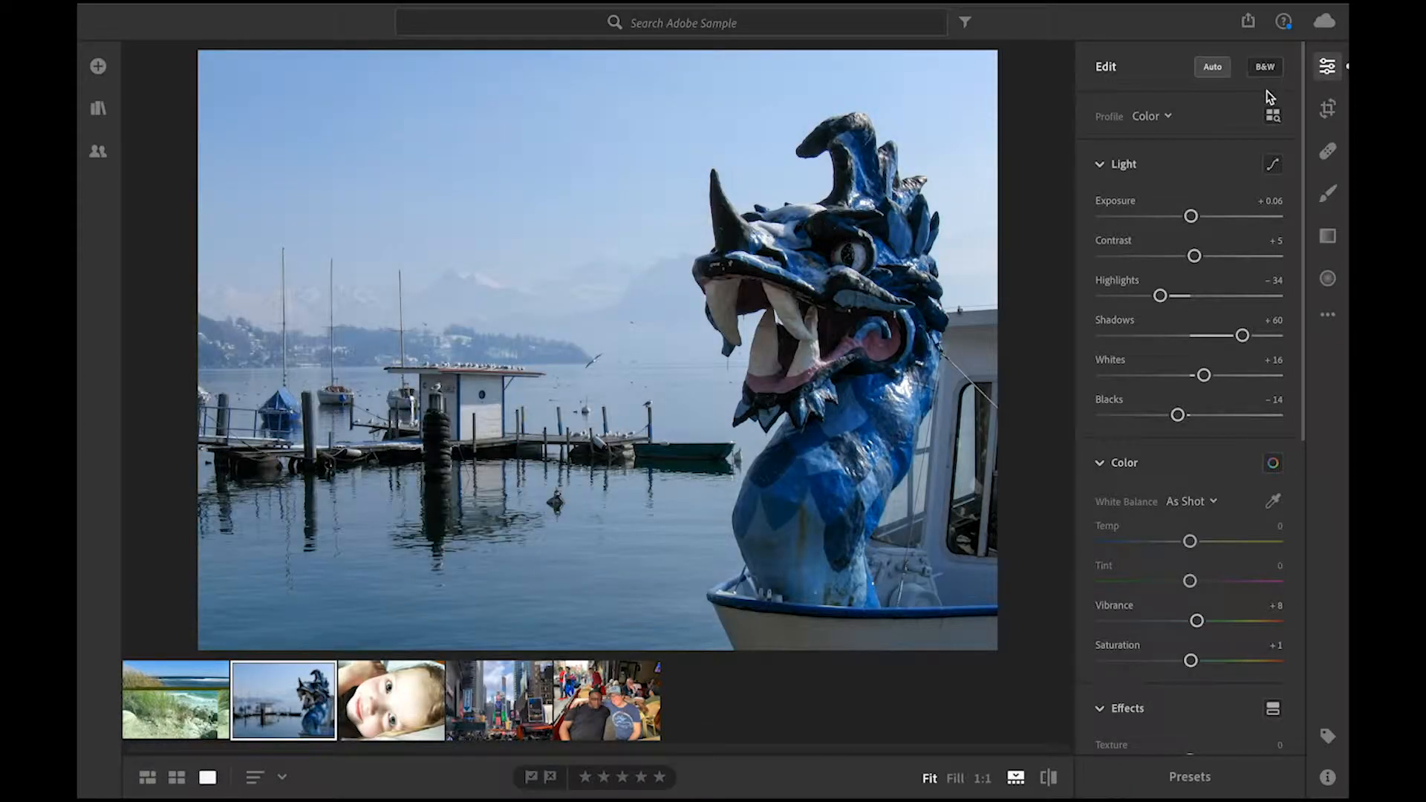
click(1168, 117)
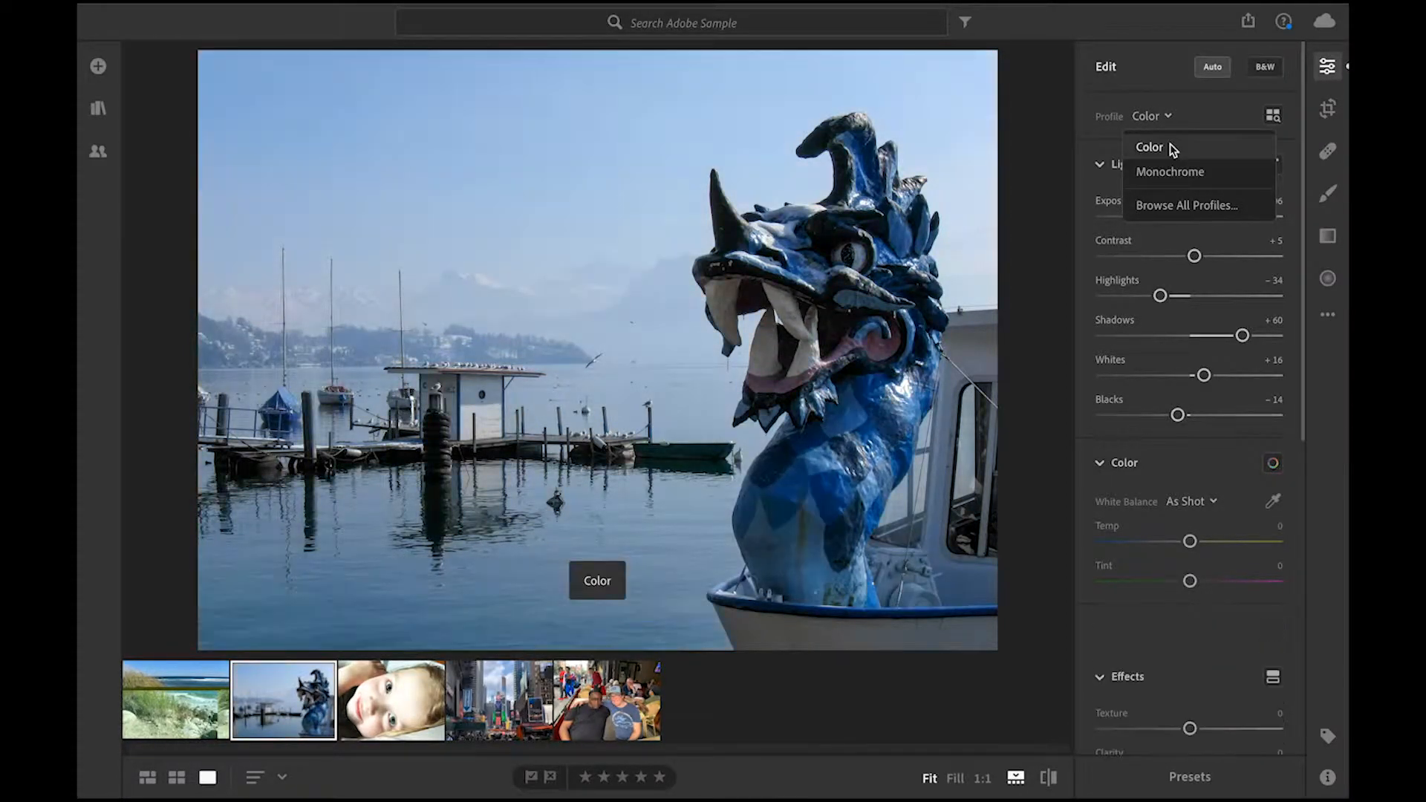
click(1171, 148)
click(1105, 166)
click(1105, 166)
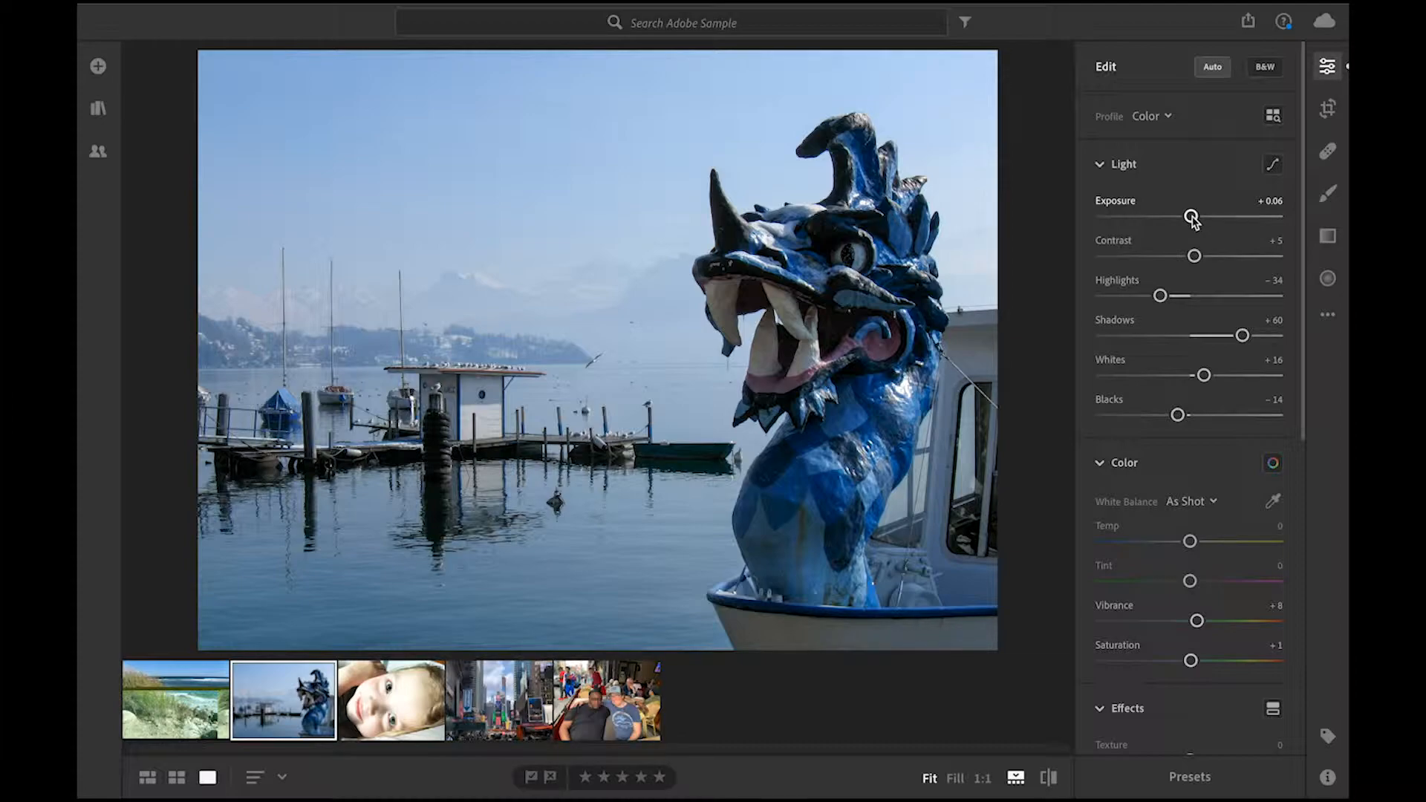
Set the dragon photo's exposure to +0.55 and its contrast to +1
mouse_move(1191, 217)
mouse_down()
mouse_move(1207, 218)
mouse_move(1178, 217)
mouse_move(1193, 218)
mouse_up()
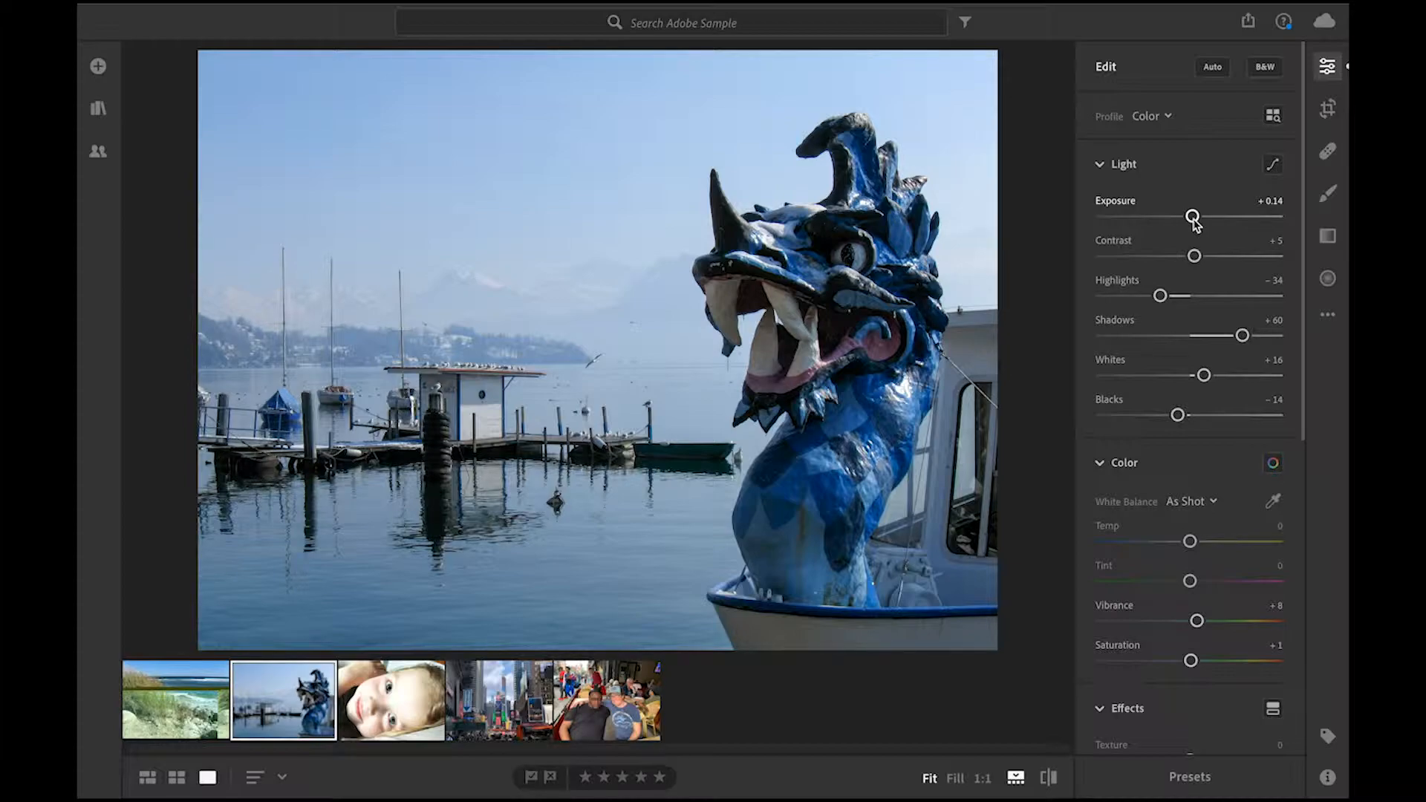
drag(1193, 218, 1201, 218)
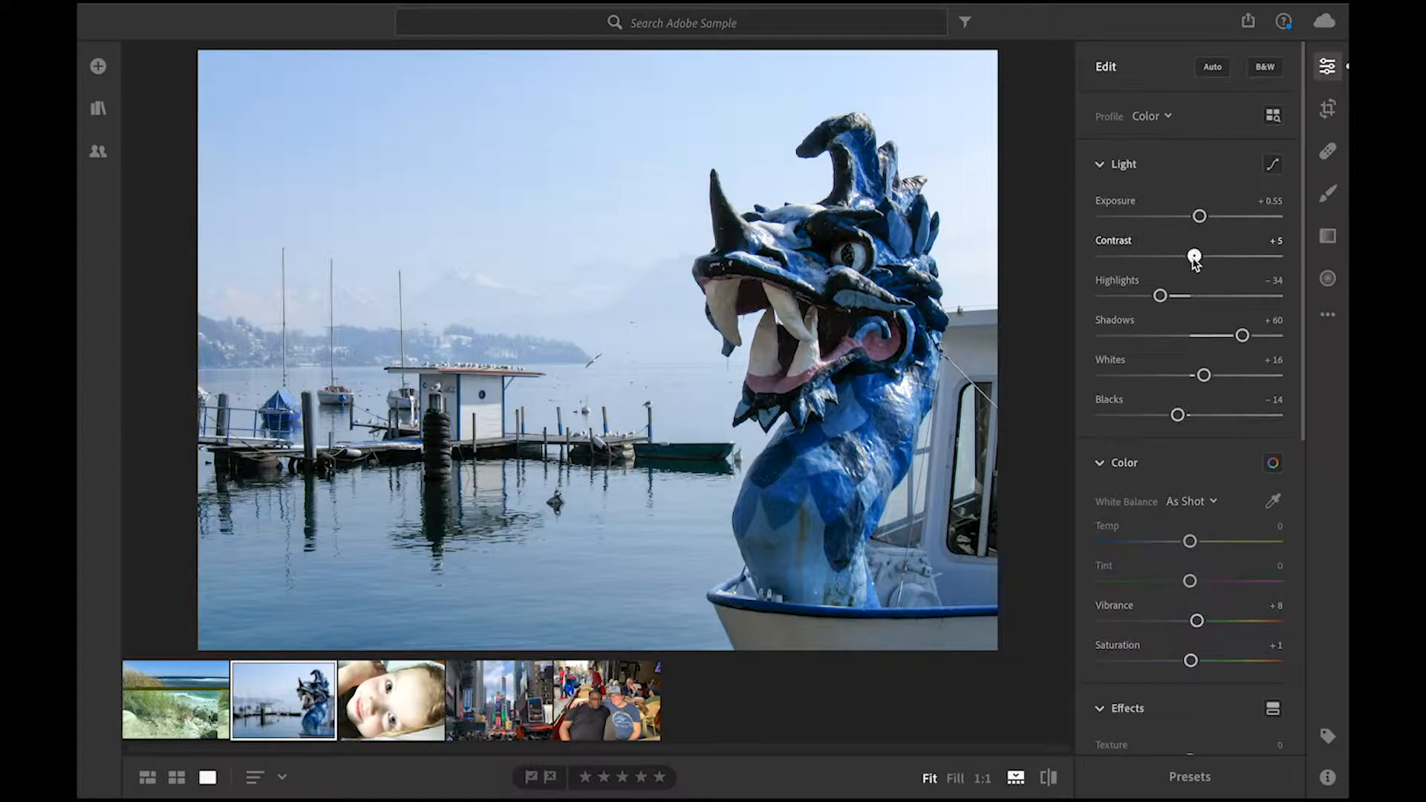
mouse_move(1193, 256)
mouse_down()
mouse_move(1106, 257)
mouse_move(1209, 257)
mouse_move(1192, 270)
mouse_up()
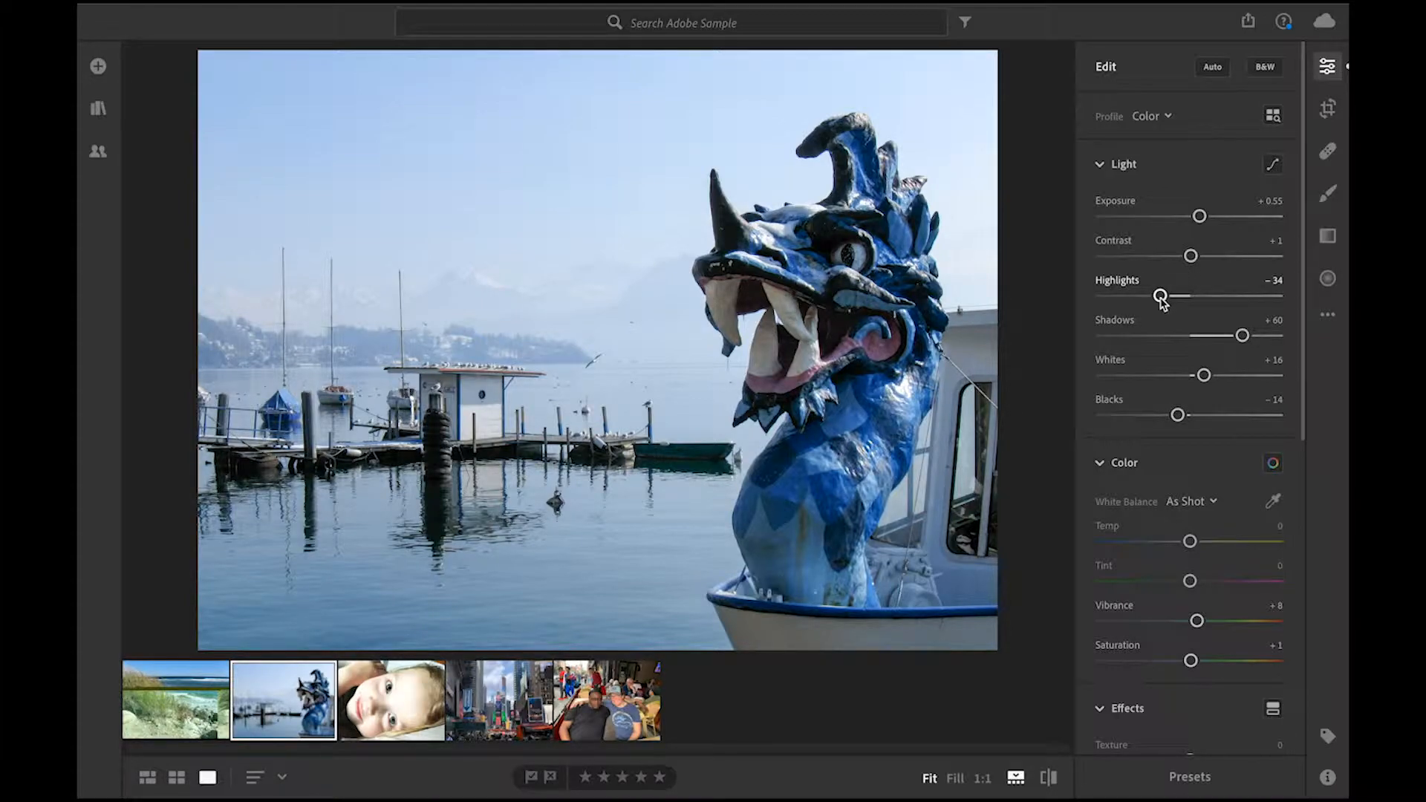
Set the dragon photo's highlights to -100, shadows to +71, and whites and blacks to +1
drag(1161, 298, 1095, 304)
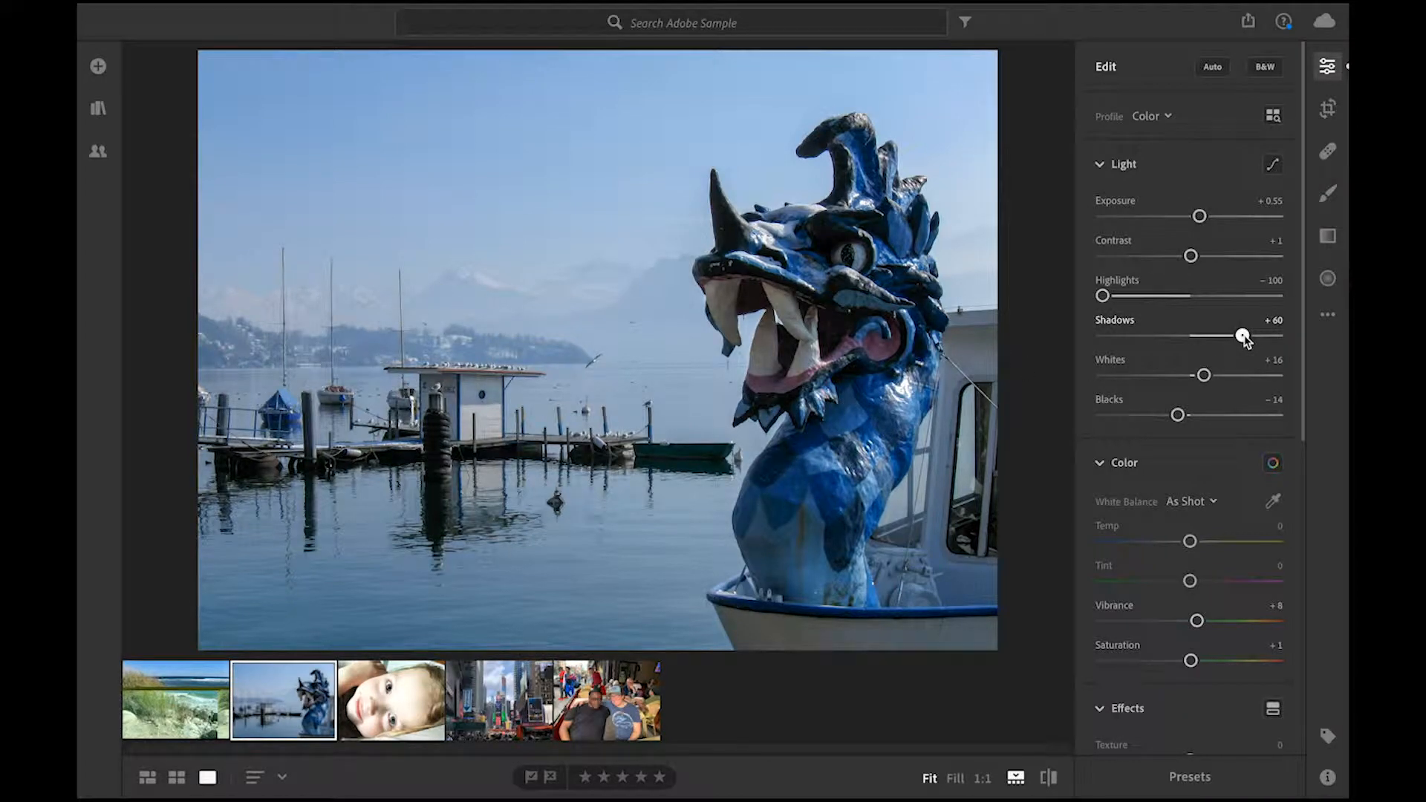
drag(1246, 340, 1290, 336)
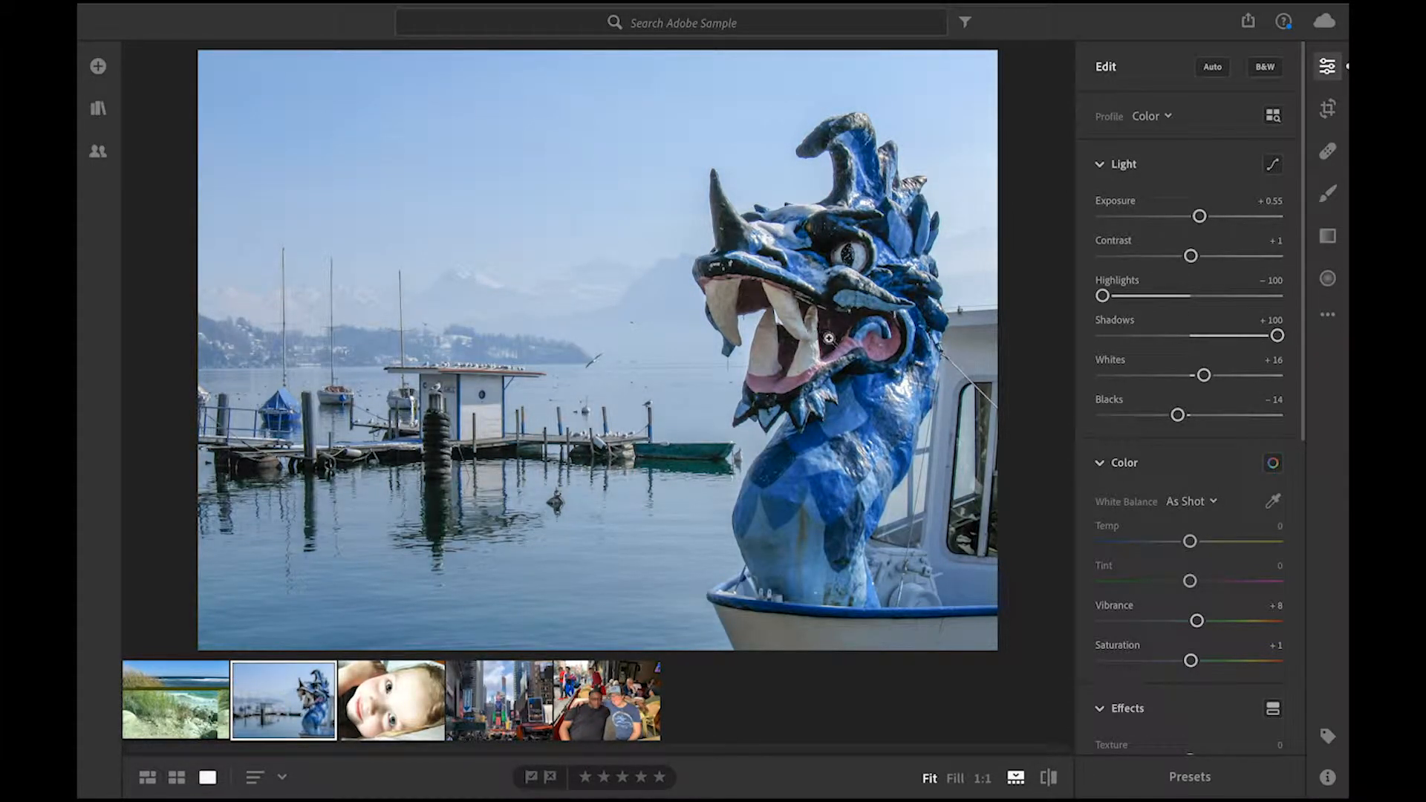
mouse_move(1277, 335)
mouse_down()
mouse_move(1146, 347)
mouse_move(1253, 348)
mouse_up()
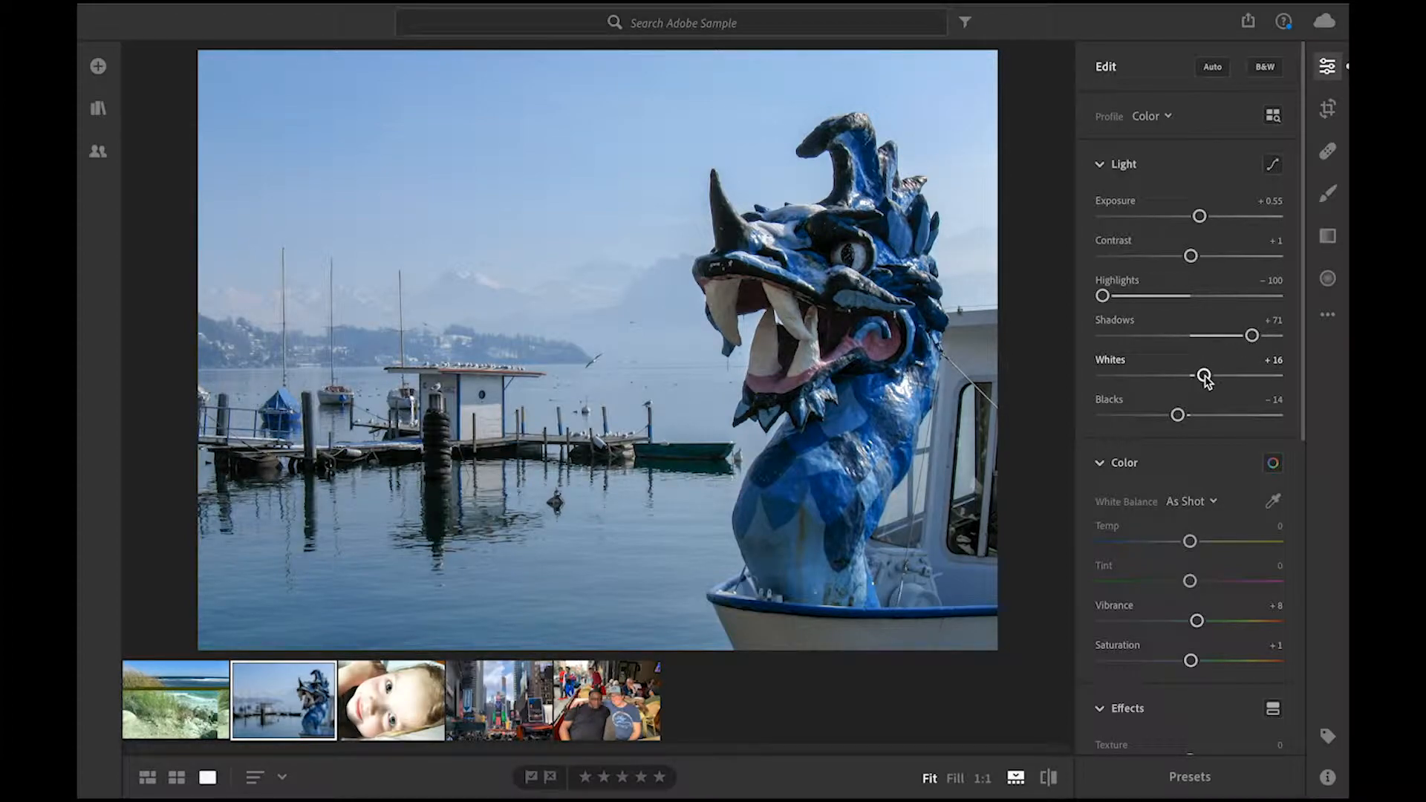
mouse_move(1204, 377)
mouse_down()
mouse_move(1278, 376)
mouse_move(1050, 389)
mouse_move(1194, 389)
mouse_move(1237, 422)
mouse_move(1124, 418)
mouse_move(1206, 416)
mouse_move(1191, 418)
mouse_move(1191, 377)
mouse_up()
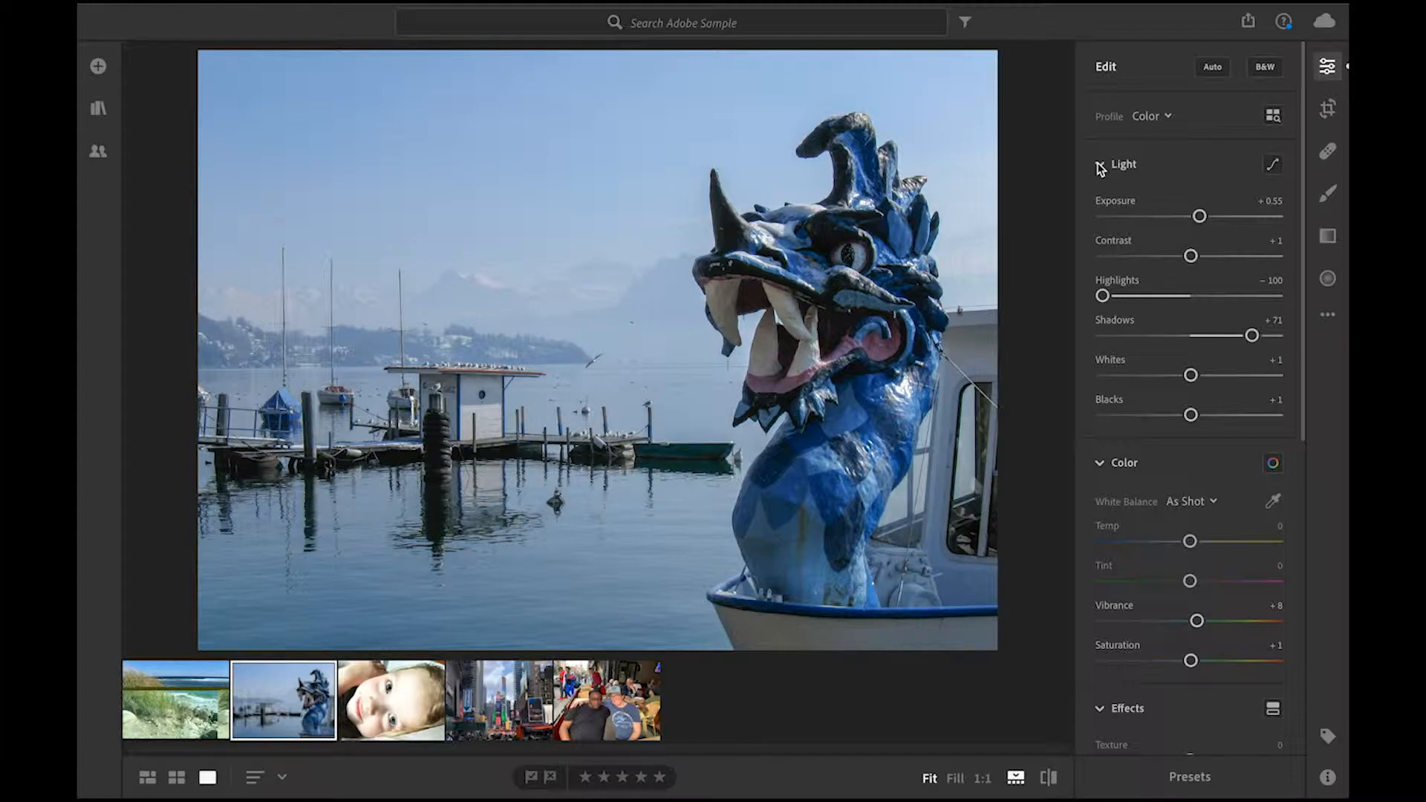
Look at the Tone Curve for the dragon photo and close it again
click(1273, 165)
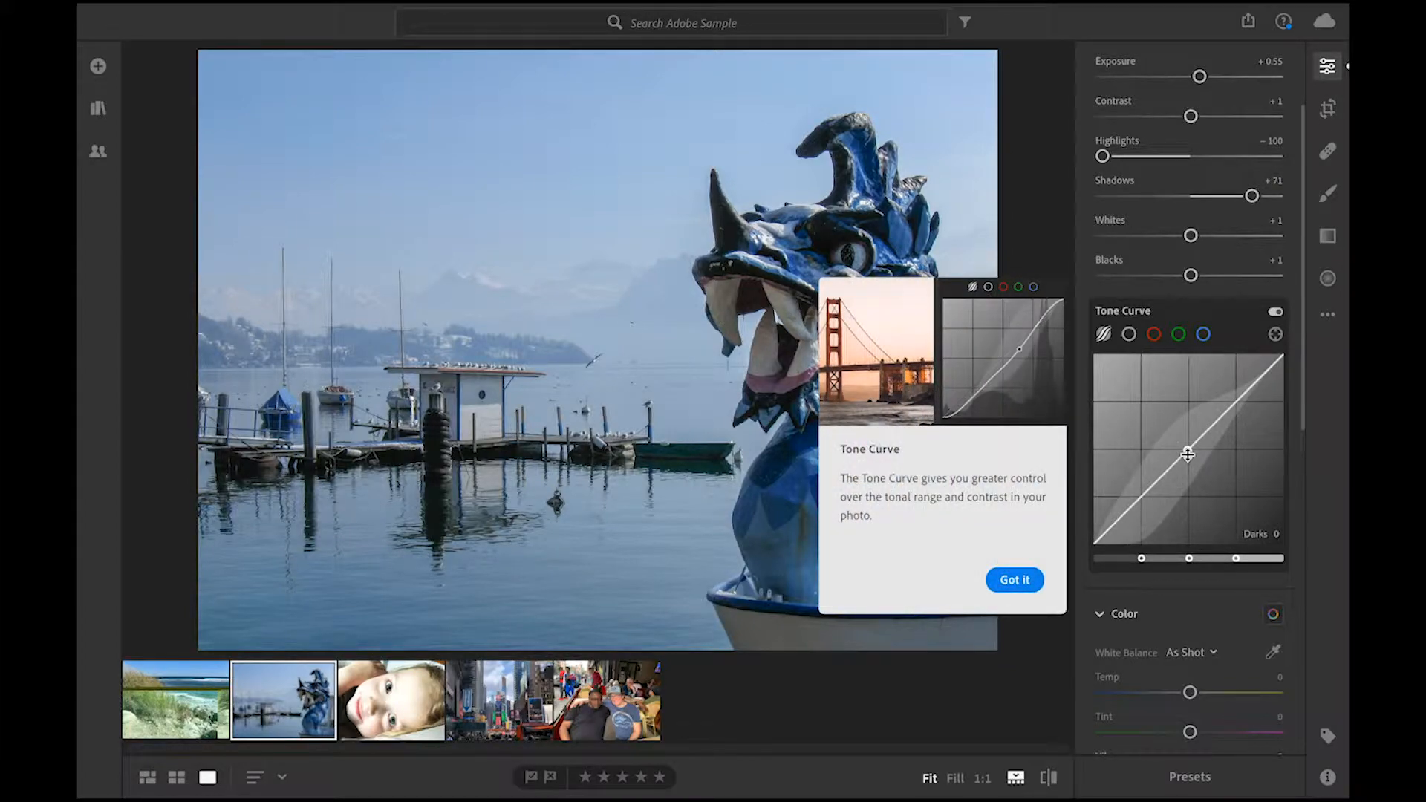
click(1015, 579)
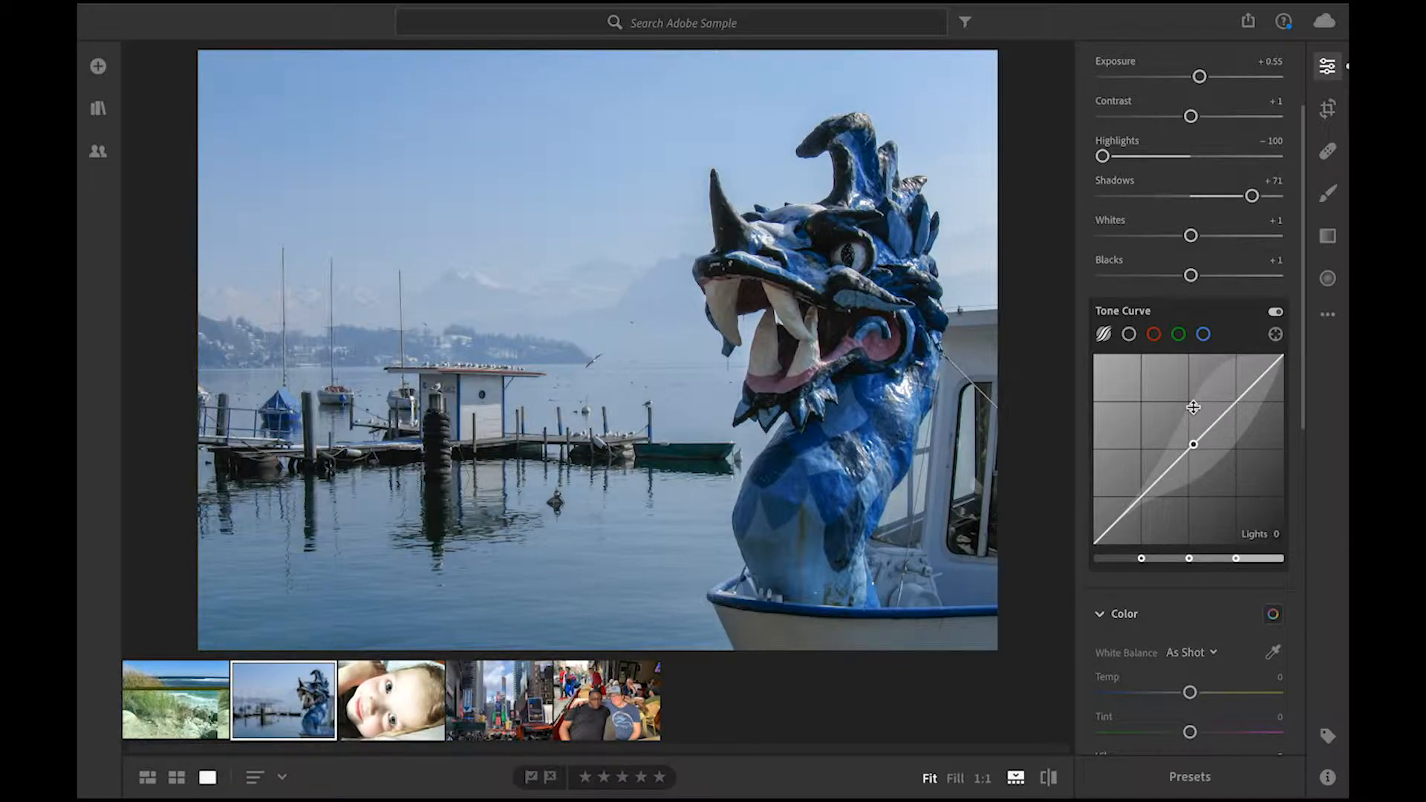
scroll(1196, 416, up, 3)
click(1275, 163)
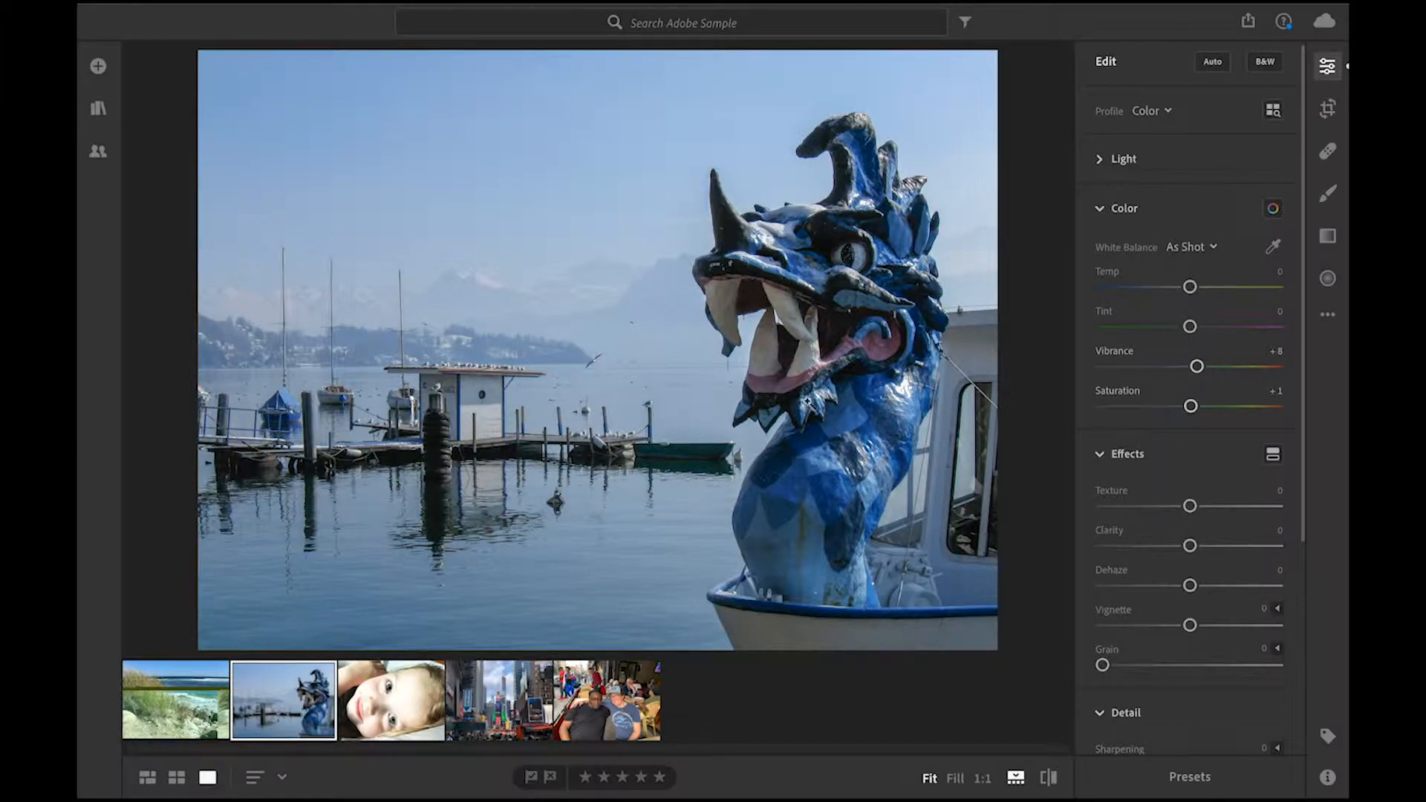
Try Auto white balance on the dragon photo, and sample the boathouse's white wall with the White Balance Selector
click(1193, 252)
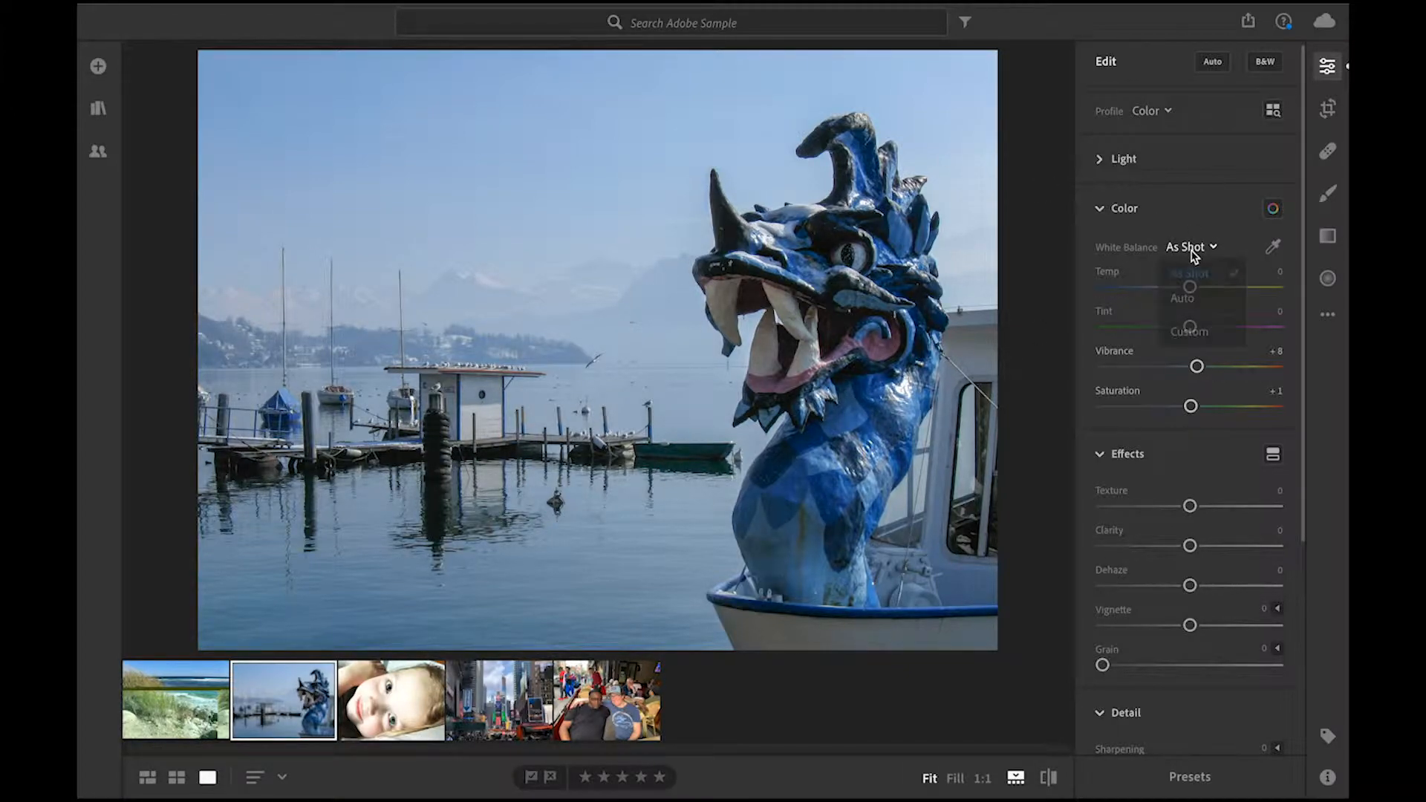
click(1196, 306)
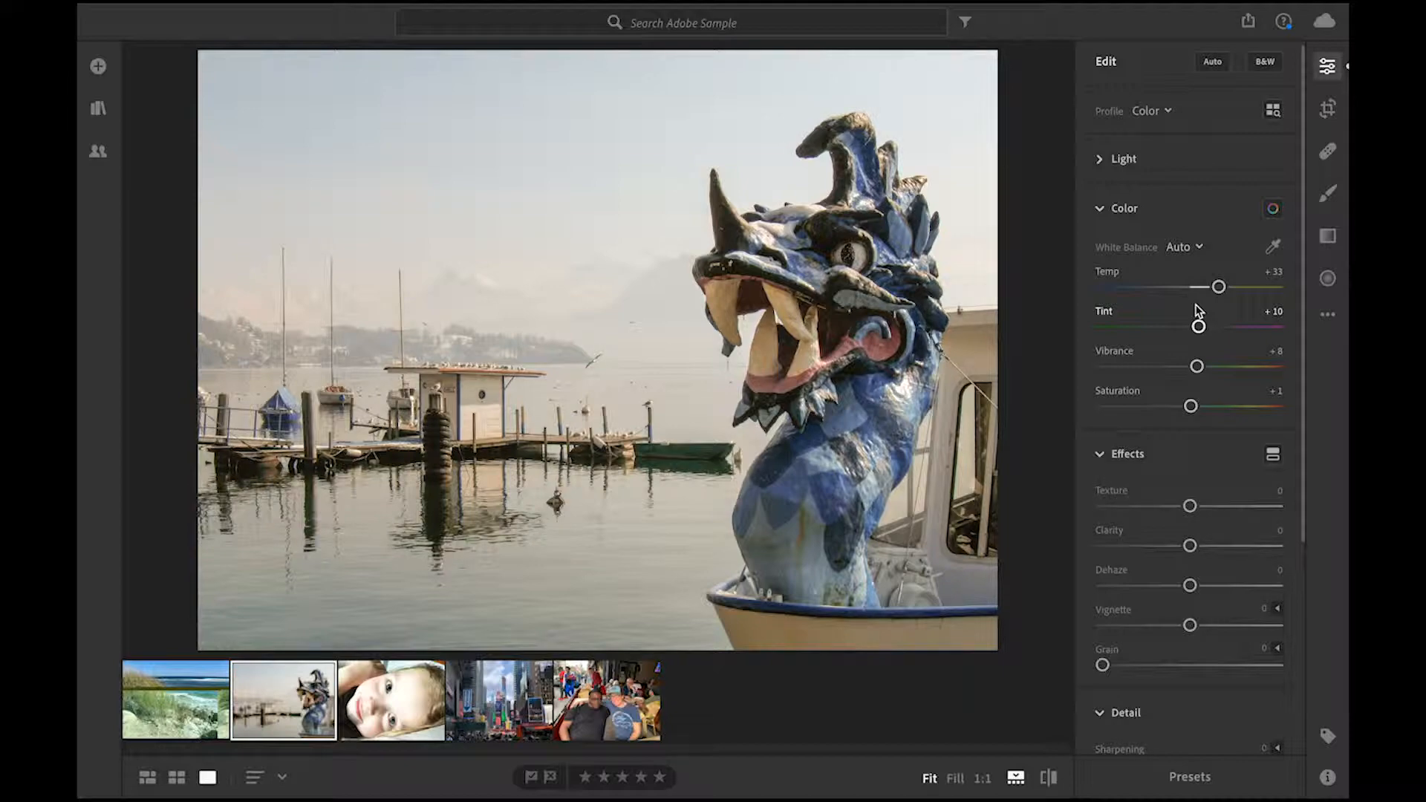
click(1275, 250)
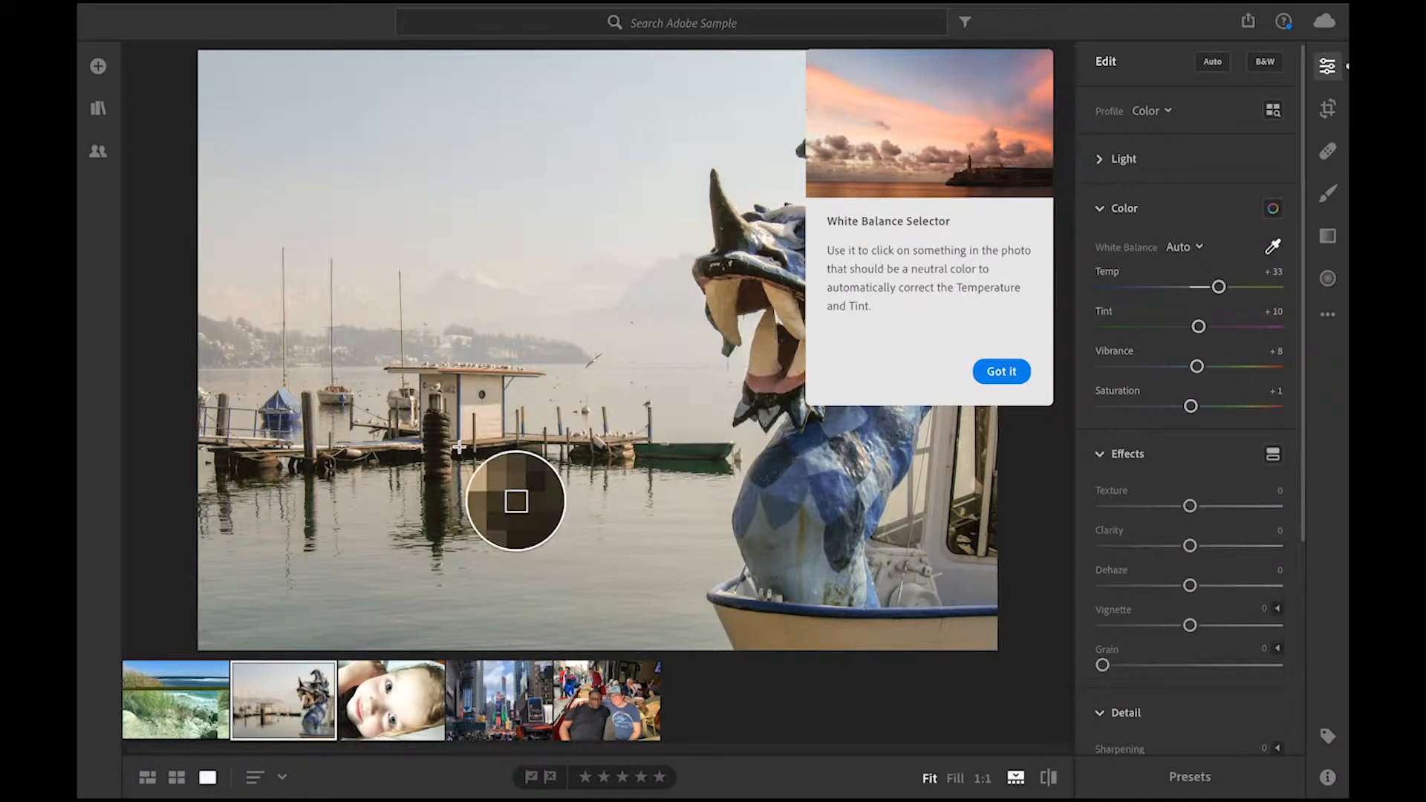
click(492, 411)
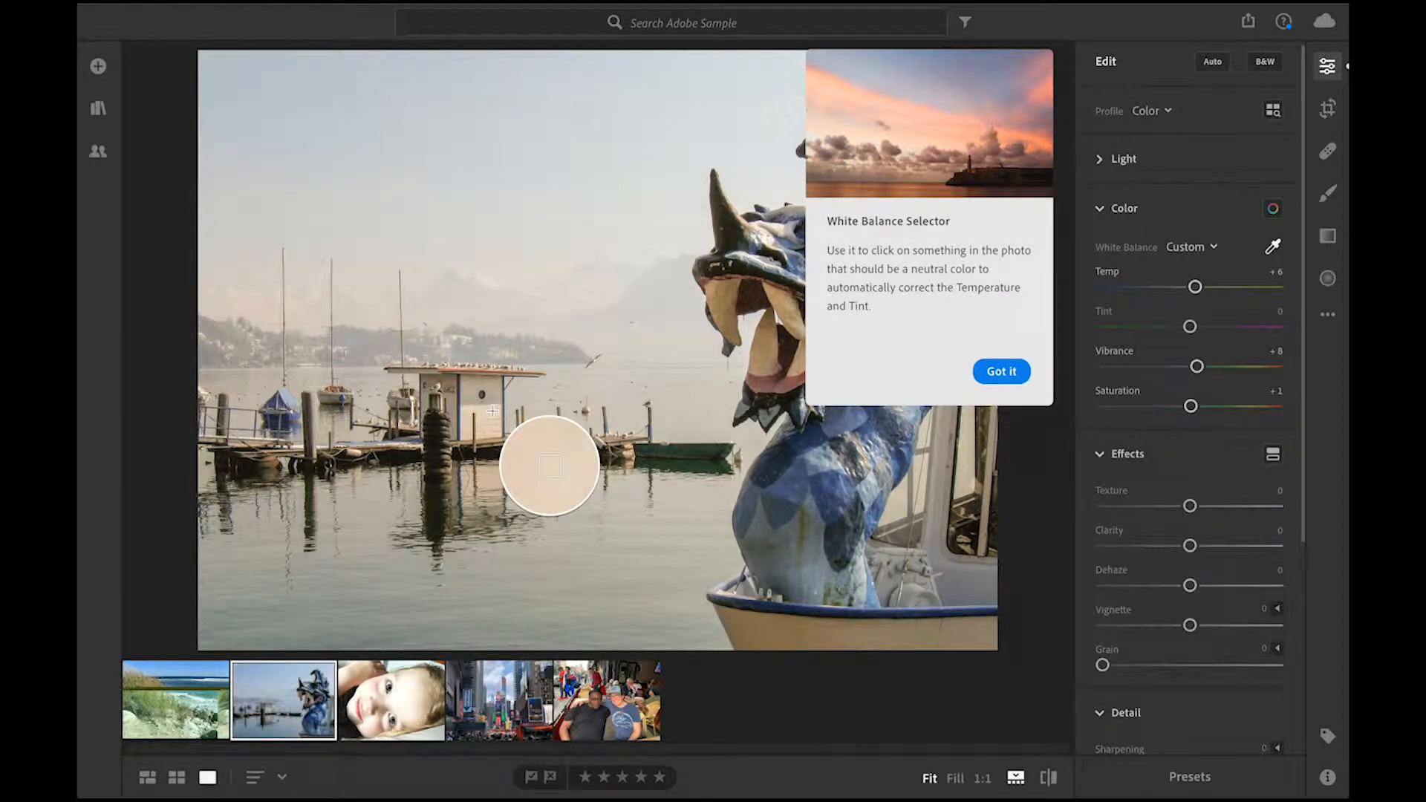
click(1004, 371)
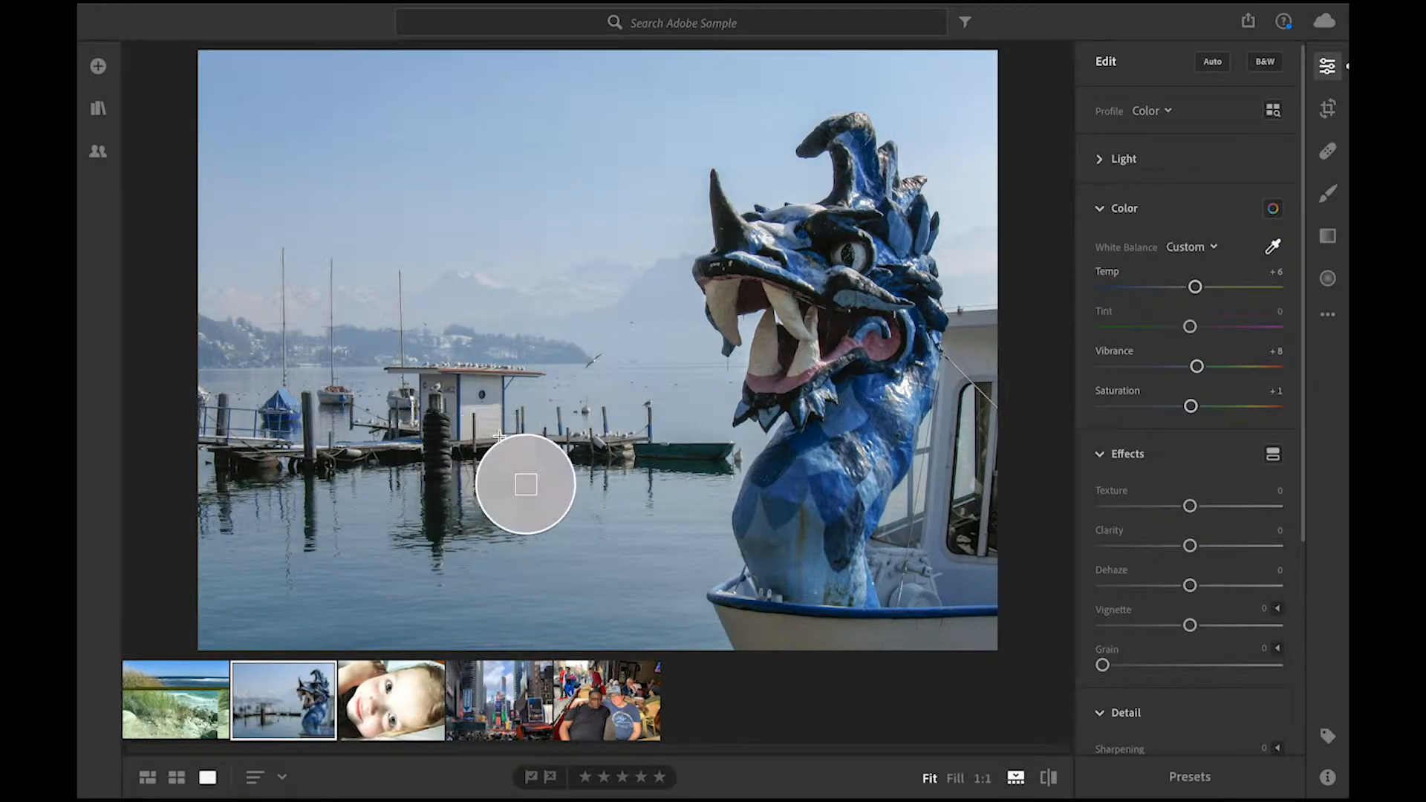
Apply Auto white balance again and correct it by sampling the boathouse wall once more with the White Balance Selector
click(1185, 248)
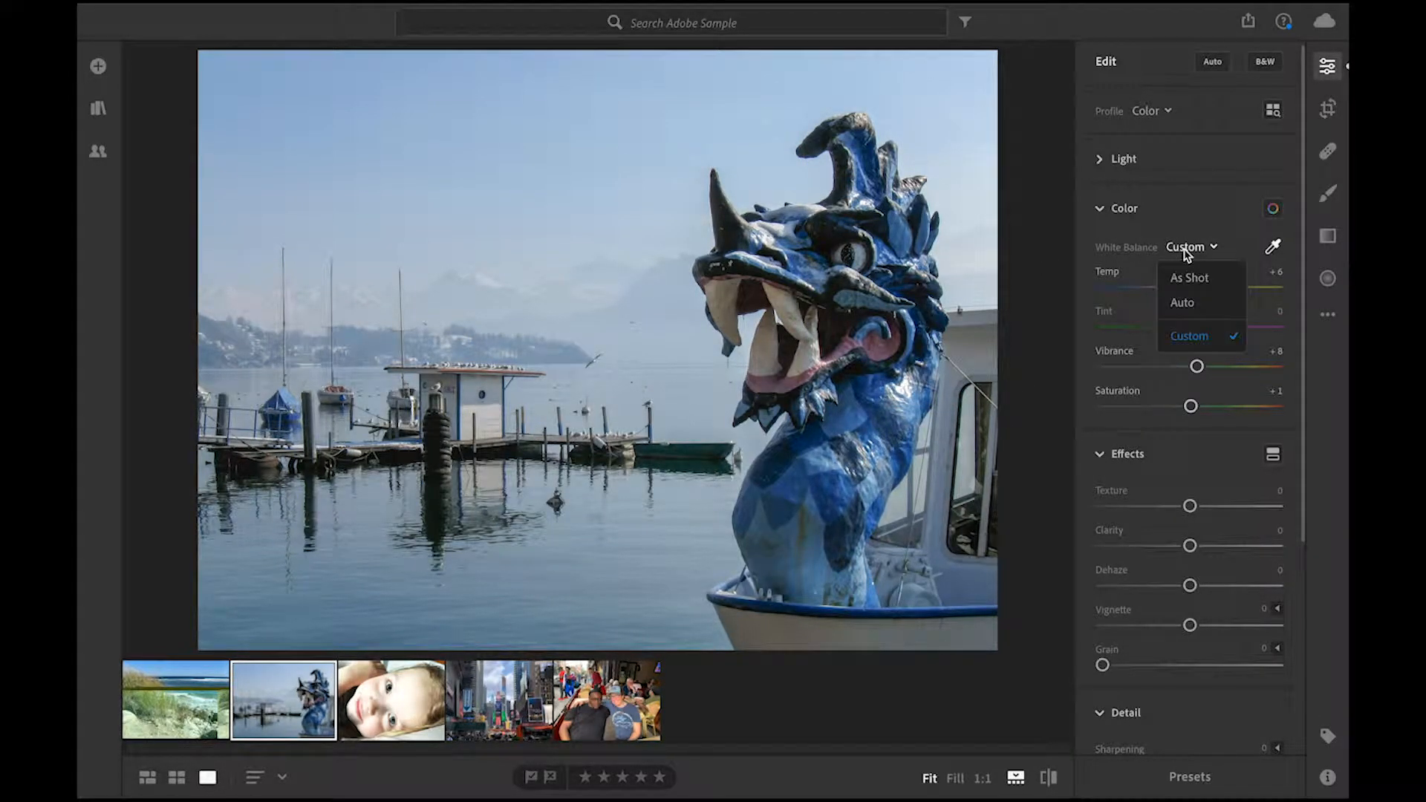
click(1183, 302)
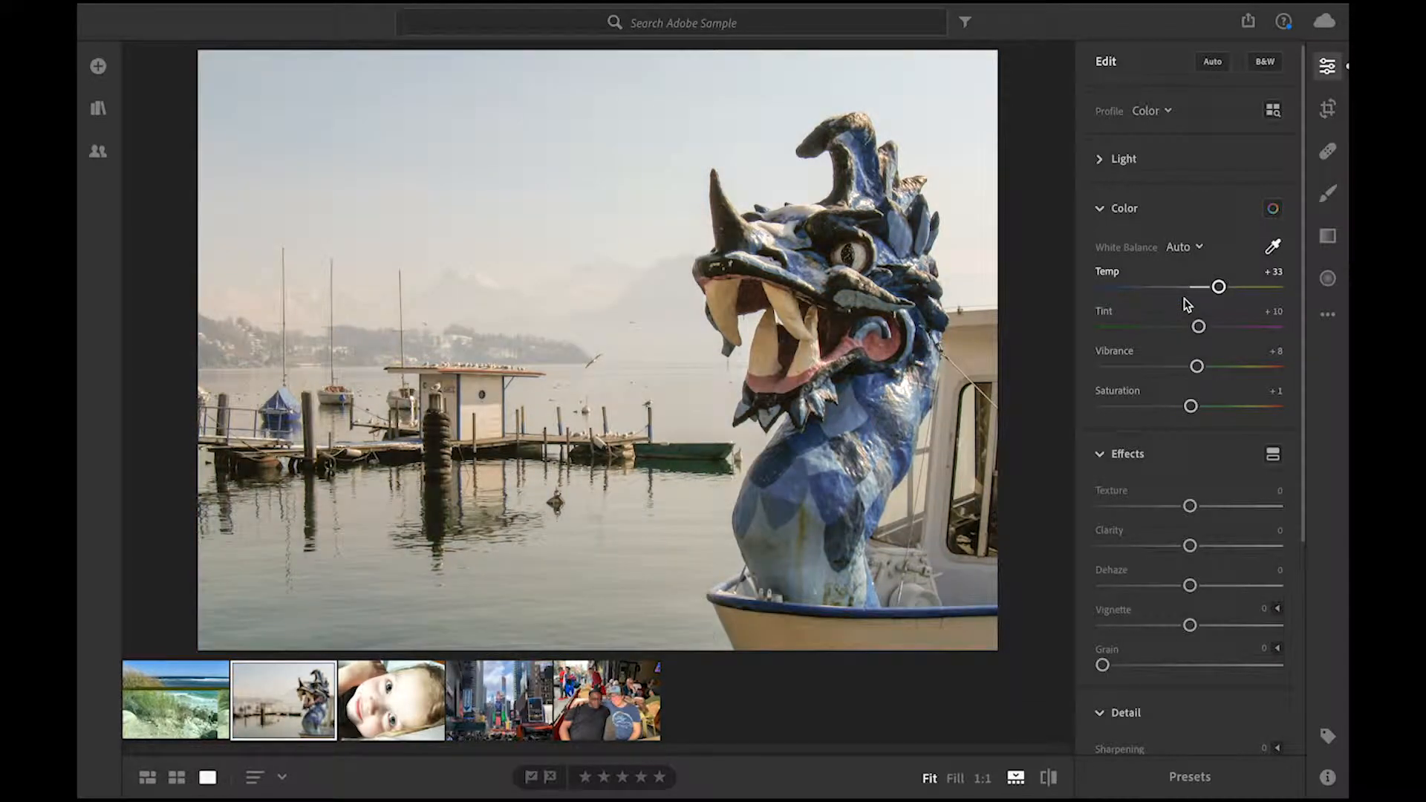
click(1273, 253)
click(1273, 250)
click(1273, 246)
click(547, 472)
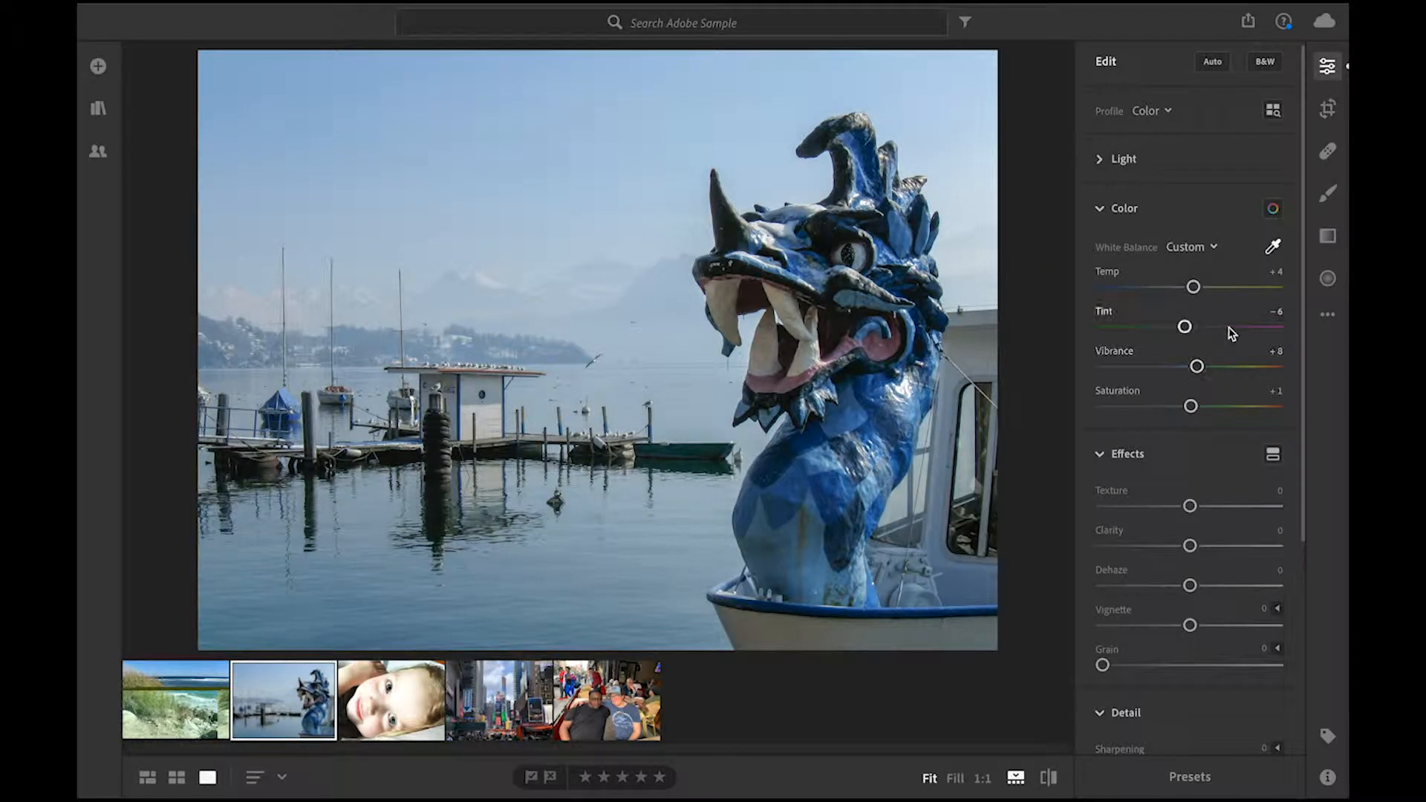
click(489, 424)
Select the photo of the couple at the restaurant table, try its Tint adjustment and set Vibrance to +1
click(613, 705)
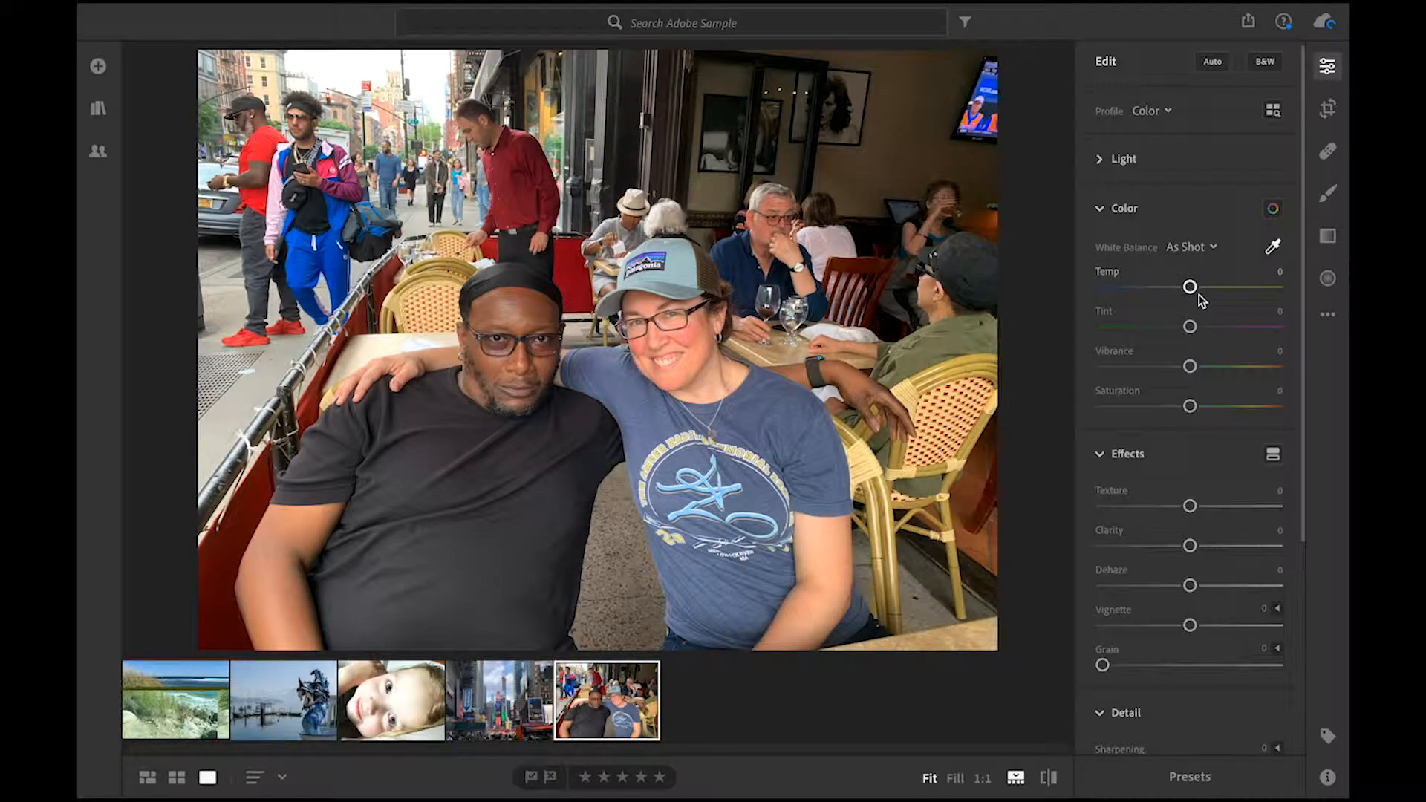
mouse_move(1191, 327)
mouse_down()
mouse_move(1245, 329)
mouse_move(1141, 334)
mouse_move(1254, 336)
mouse_move(1150, 339)
mouse_move(1193, 340)
mouse_up()
click(1190, 366)
Try the couple photo's saturation at +100 and -100, and set it to +2
drag(1191, 407, 1309, 419)
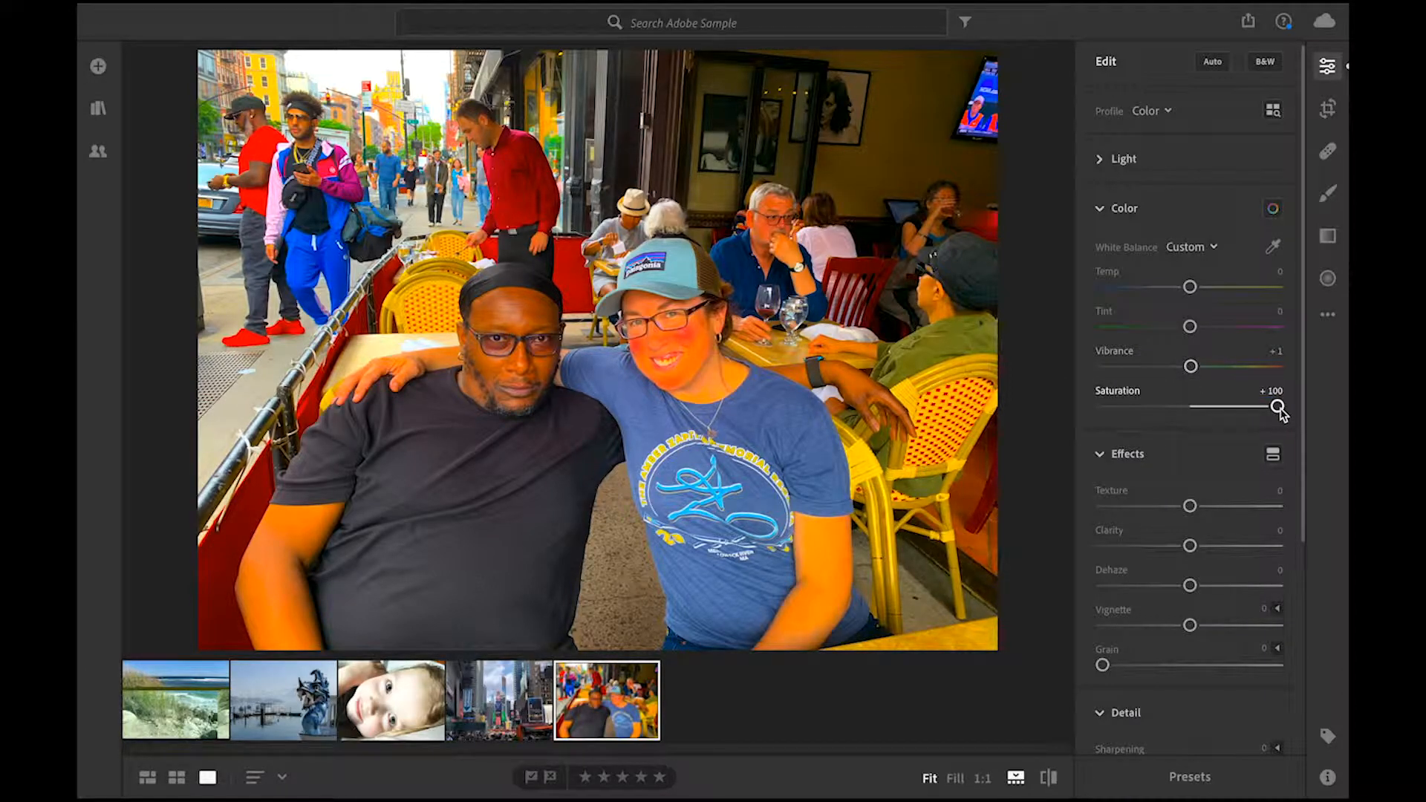
drag(1279, 413, 1078, 426)
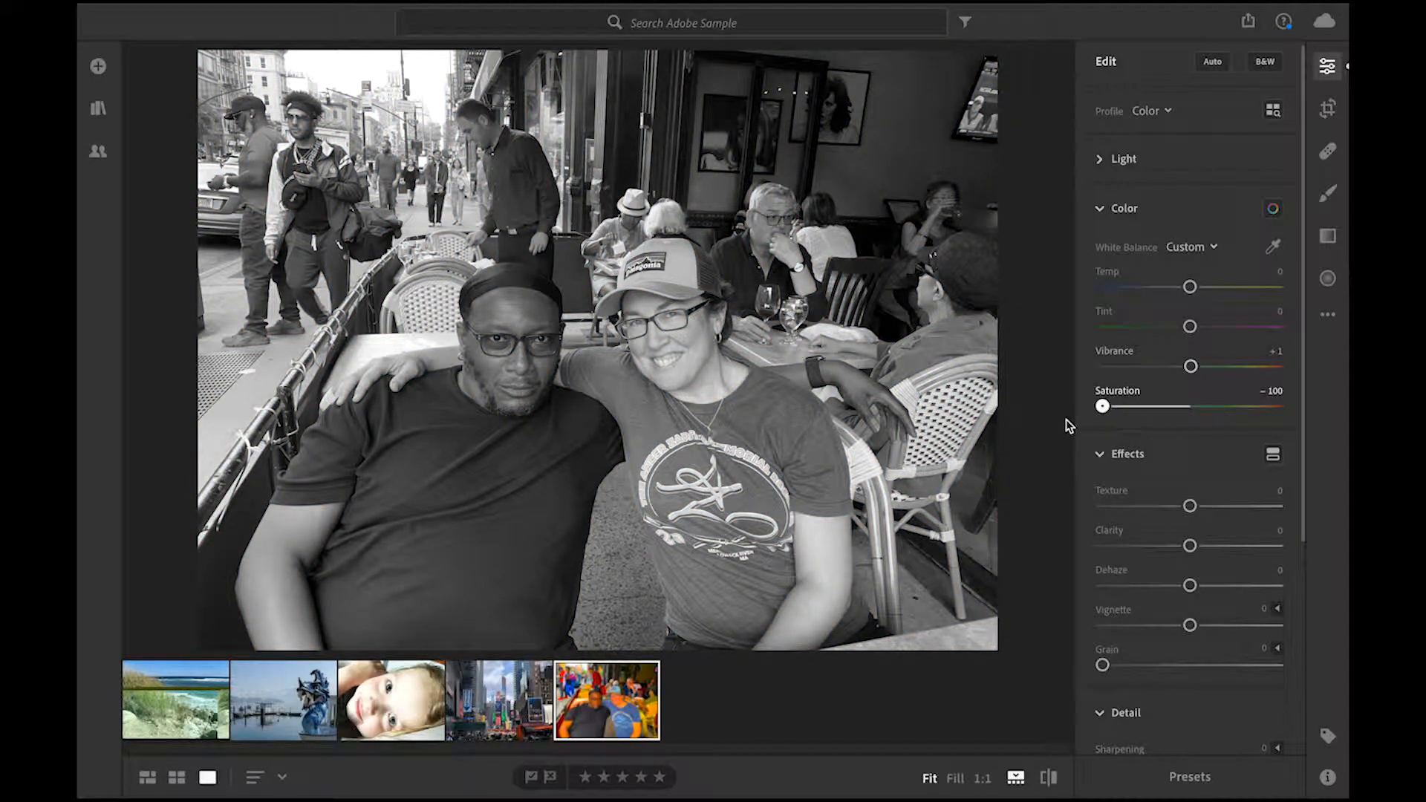
drag(1102, 406, 1194, 413)
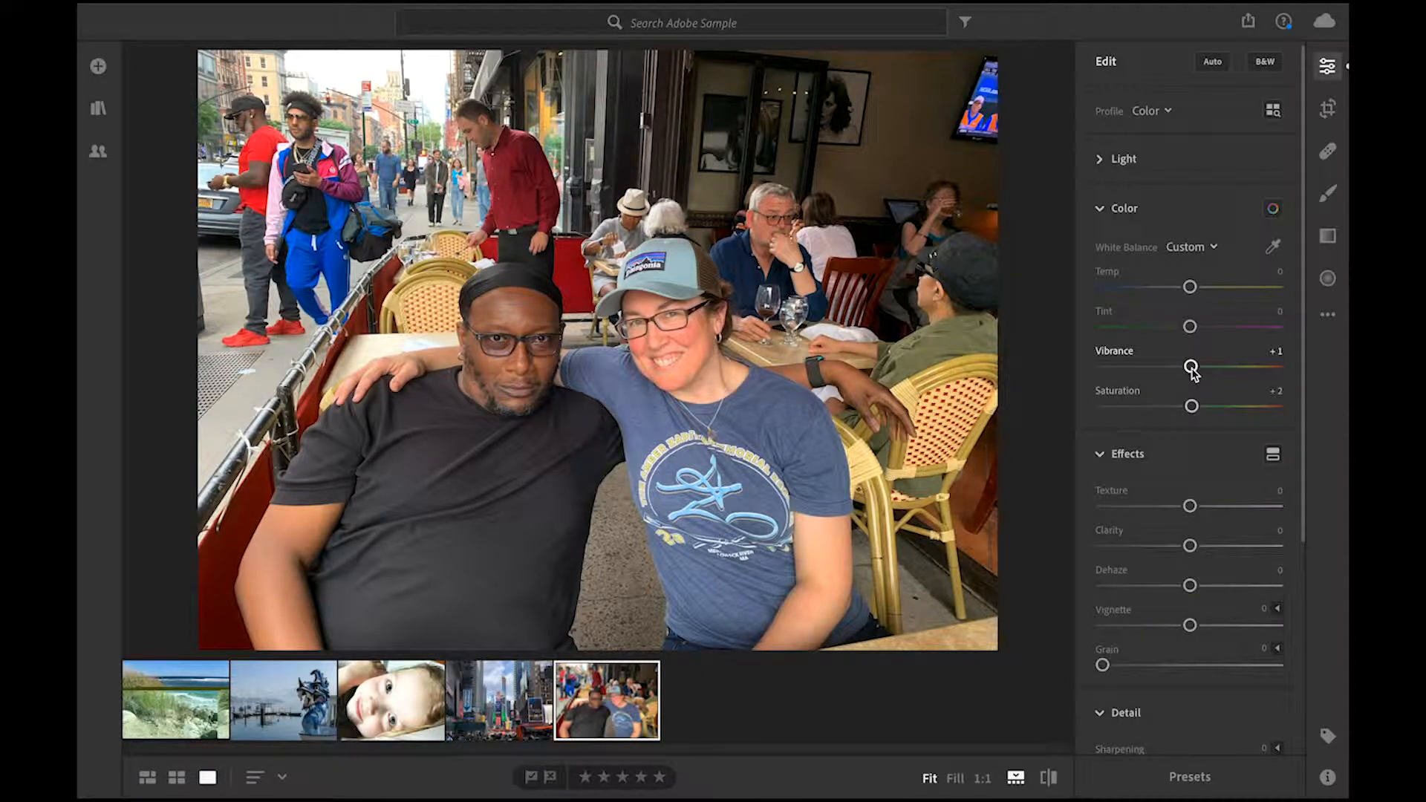
Compare the couple photo at Vibrance +100 and Saturation +100, reset Saturation to 0 and set Vibrance to +36
drag(1191, 372, 1309, 374)
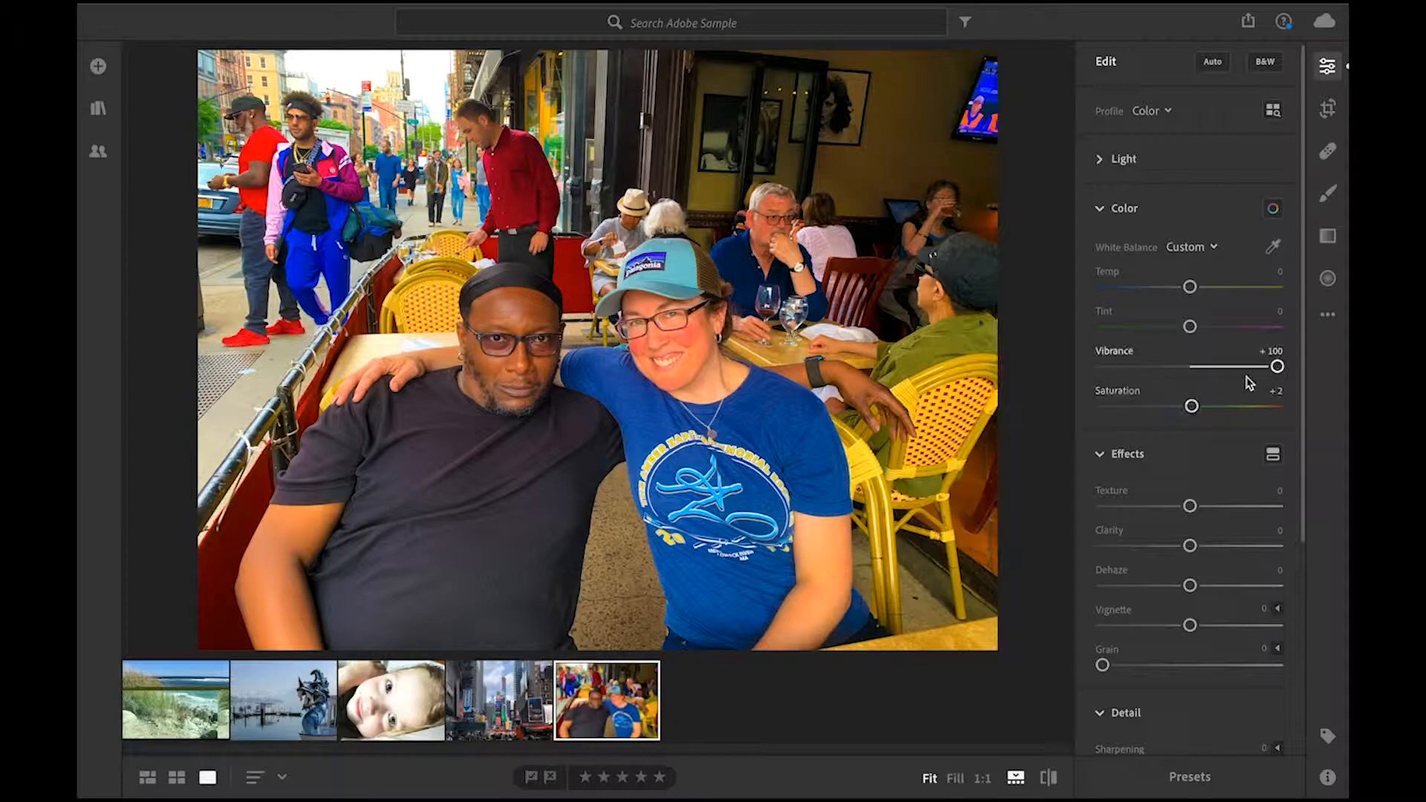
drag(1277, 369, 1277, 407)
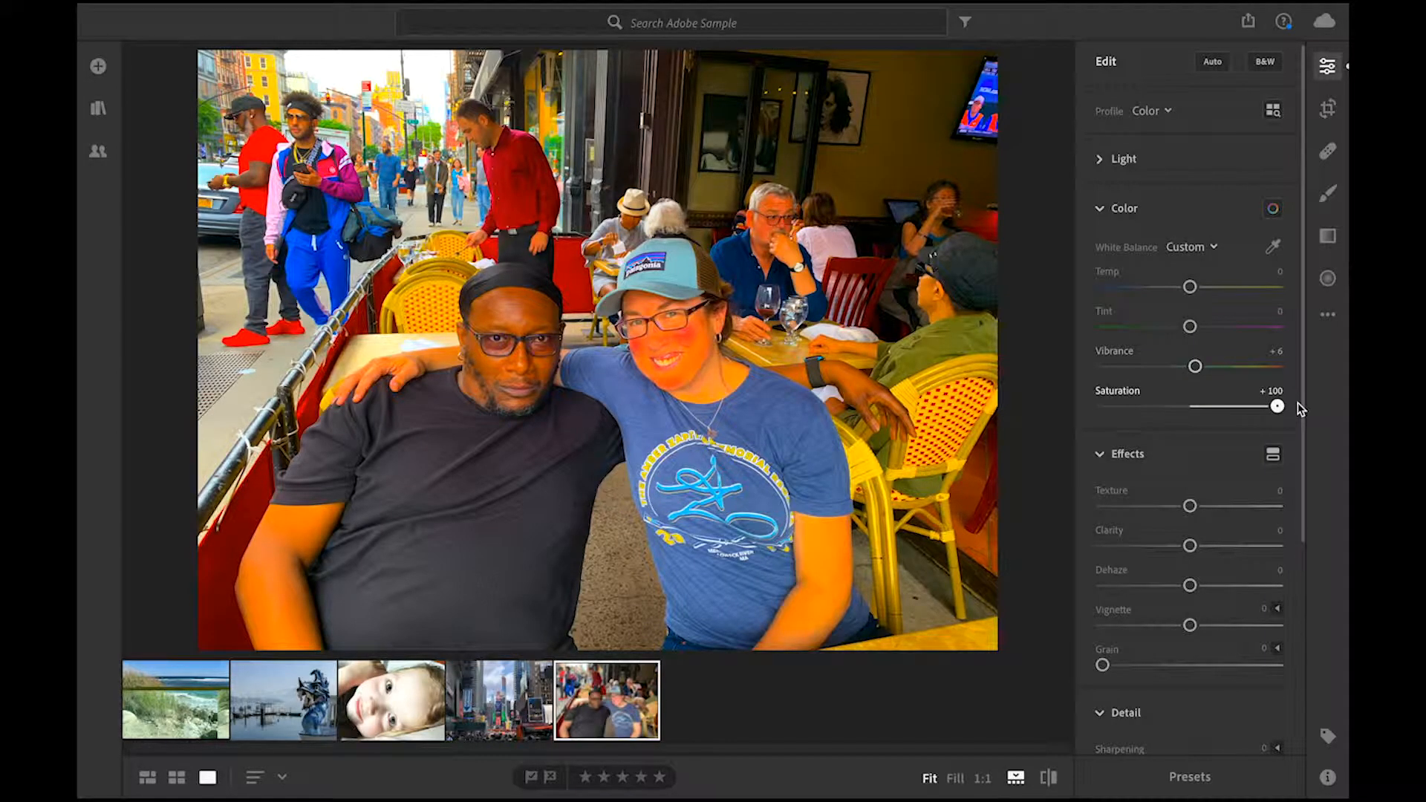
double_click(1273, 406)
drag(1194, 367, 1225, 384)
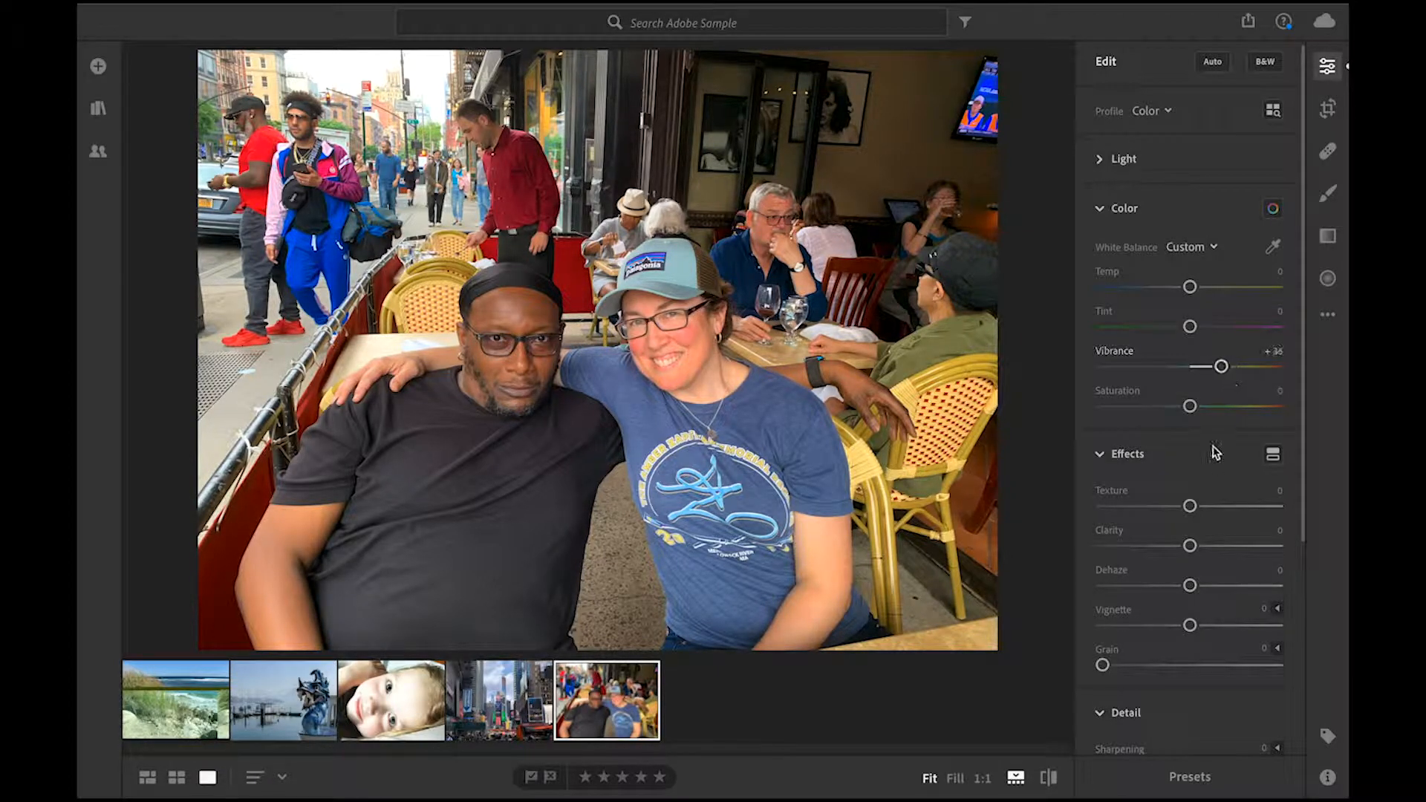
Open the Color Mixer and lower the blue saturation to -8 and the red saturation to -100 on the couple photo
click(1103, 216)
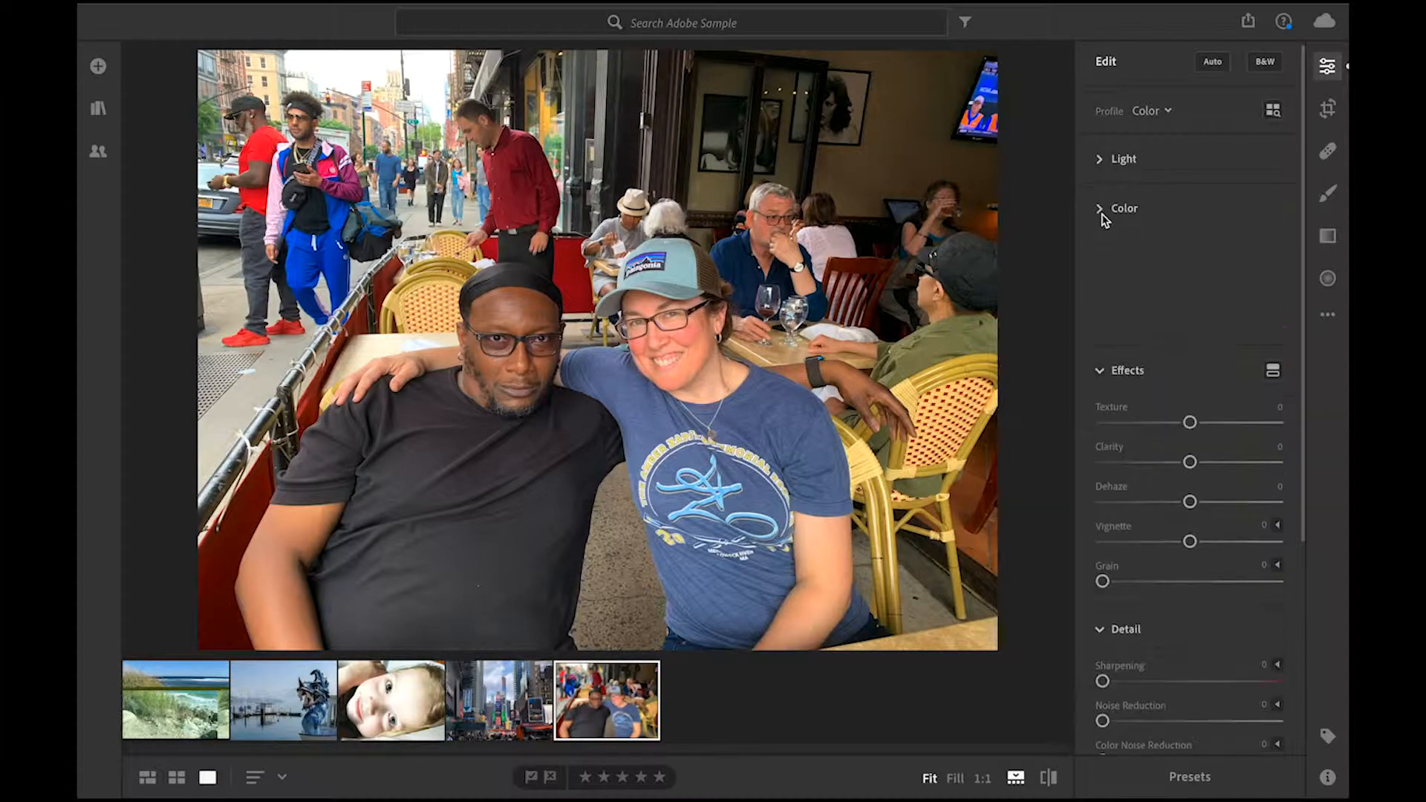
click(1103, 214)
click(1273, 217)
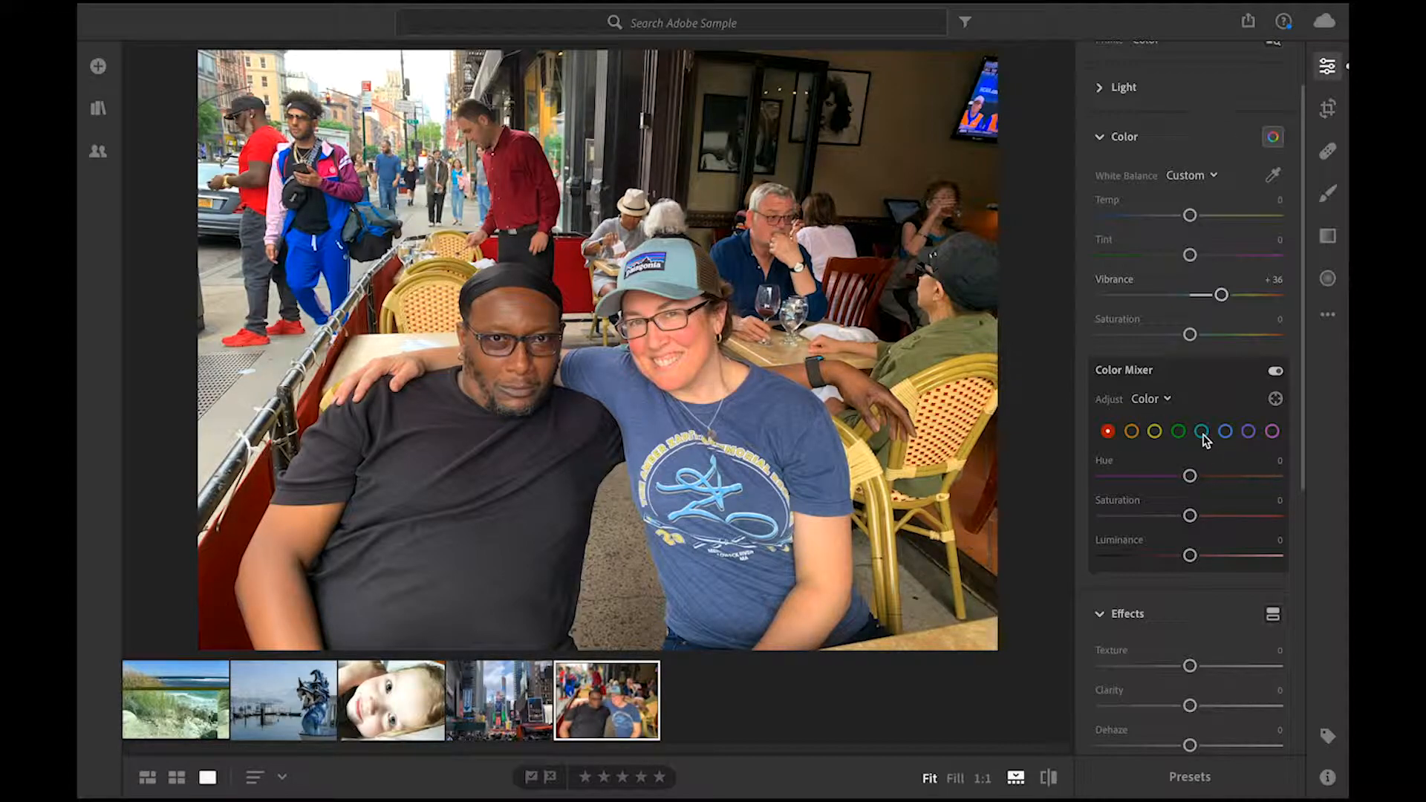
click(1225, 431)
drag(1190, 516, 1183, 515)
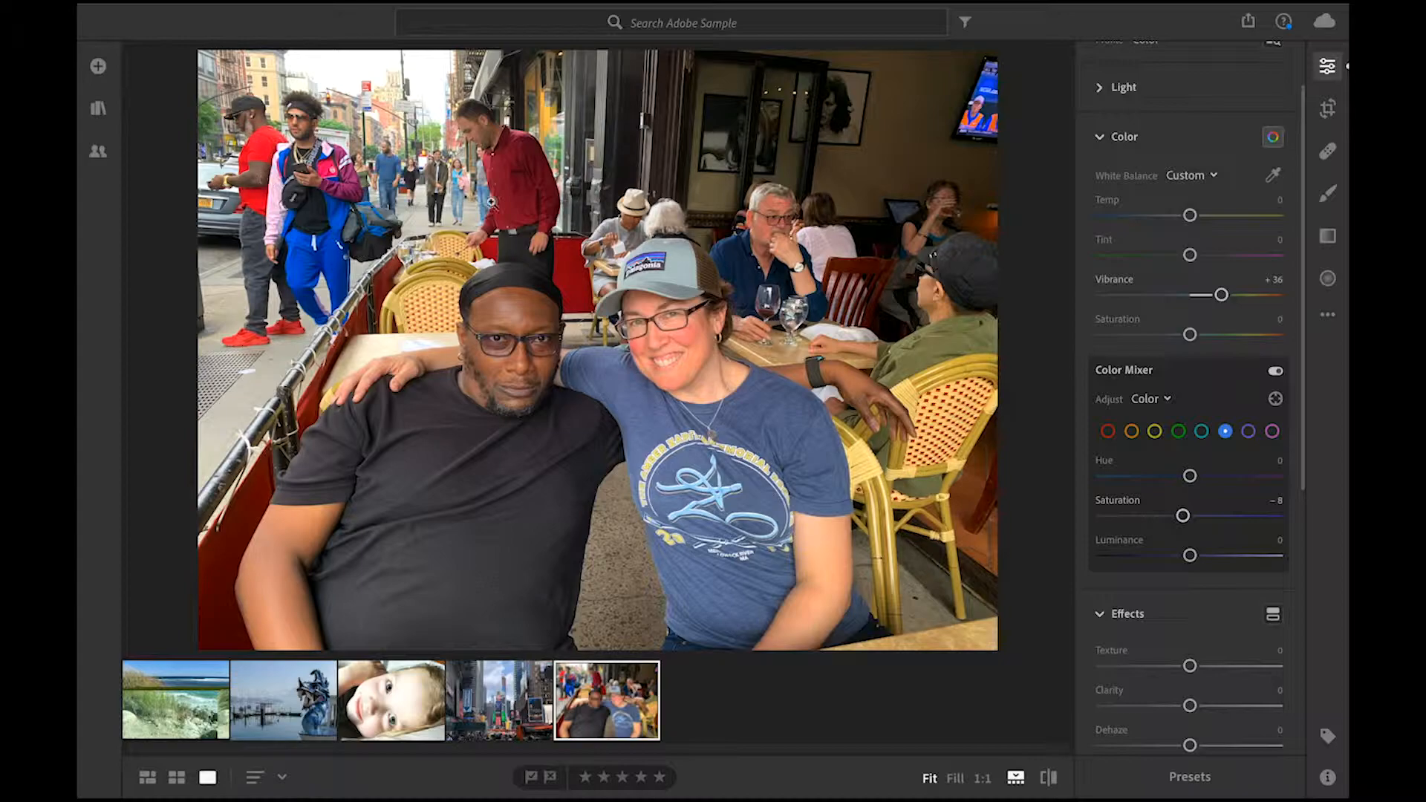
click(1108, 431)
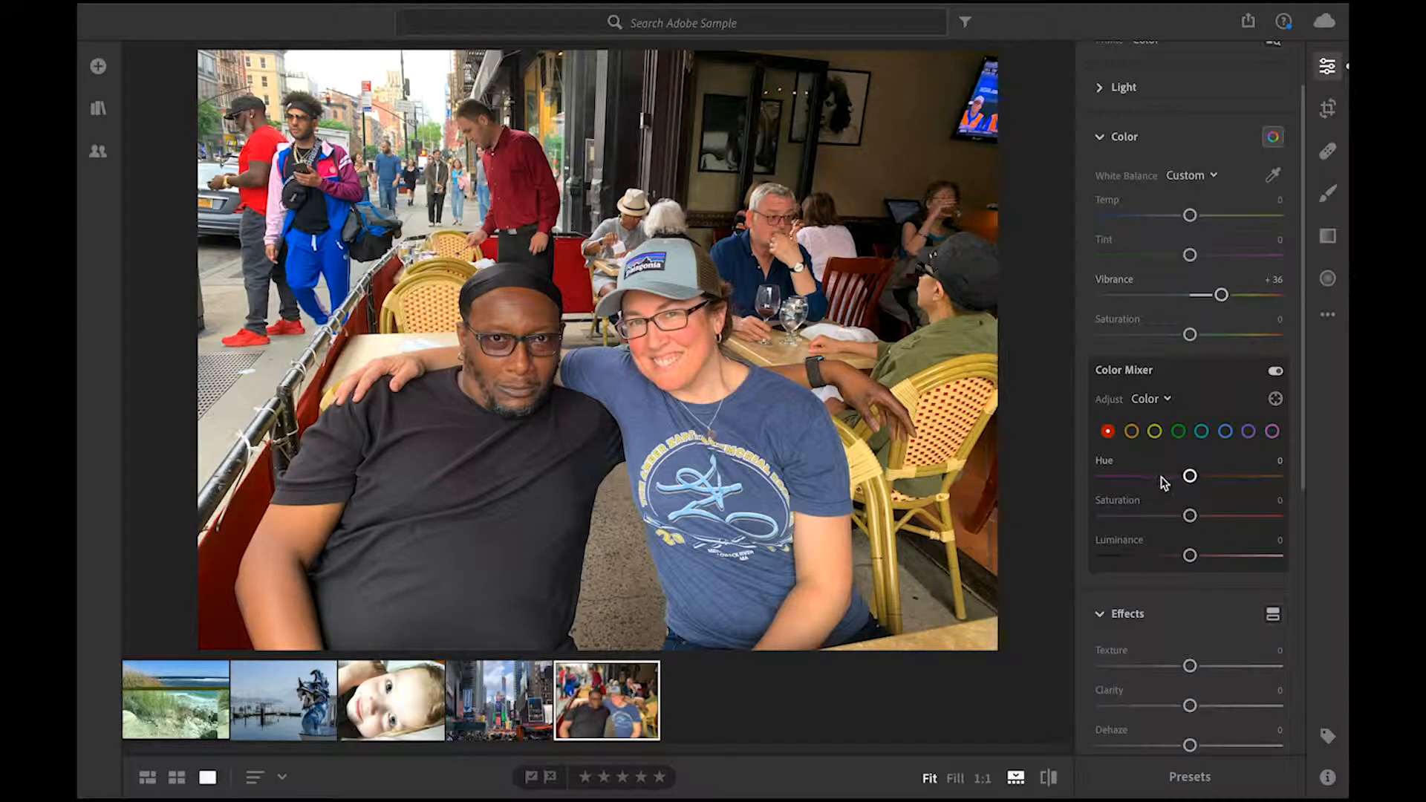
drag(1190, 515, 1086, 519)
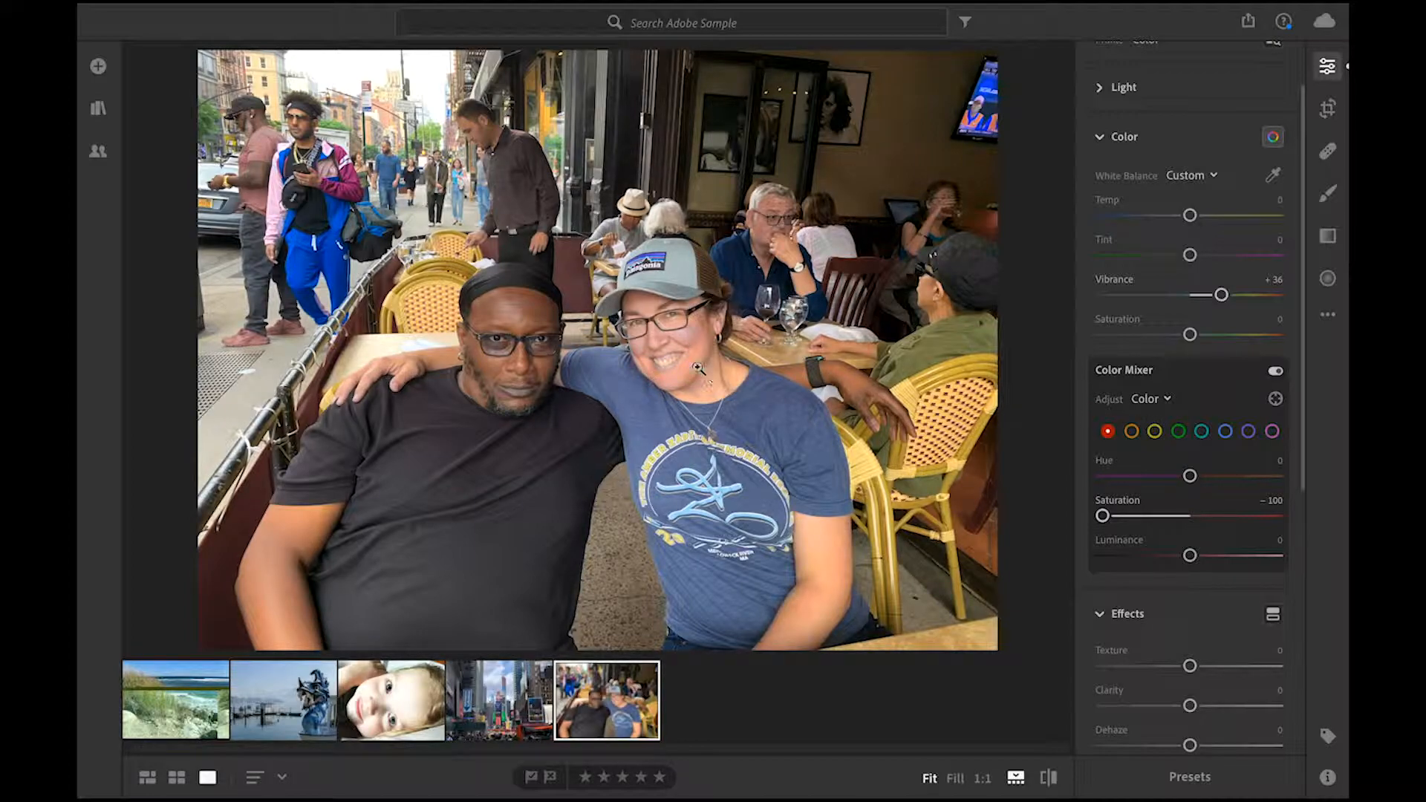
Try the yellow saturation at -100 in the Color Mixer, reset it to 0, and turn the Color Mixer off
click(1155, 431)
drag(1189, 515, 1069, 497)
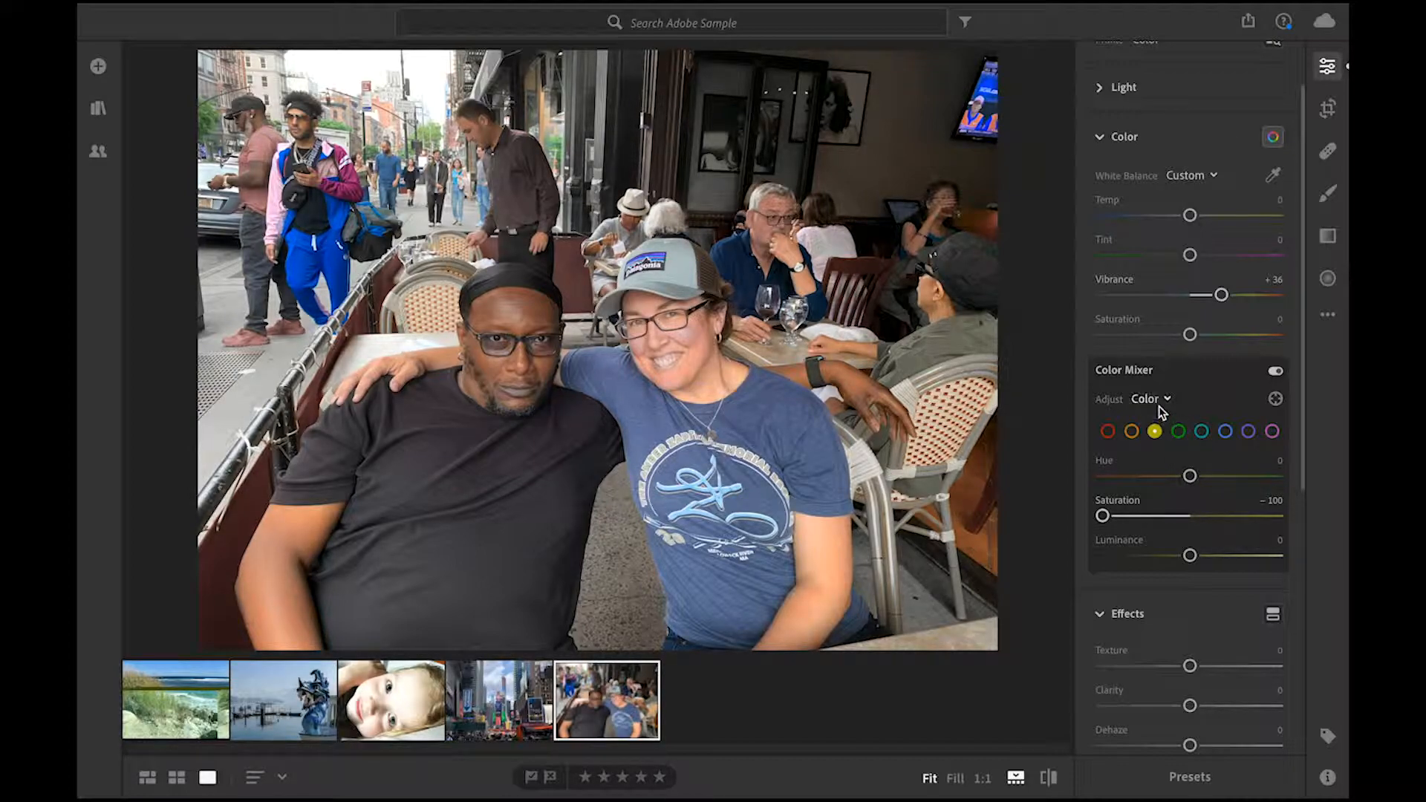
double_click(1103, 515)
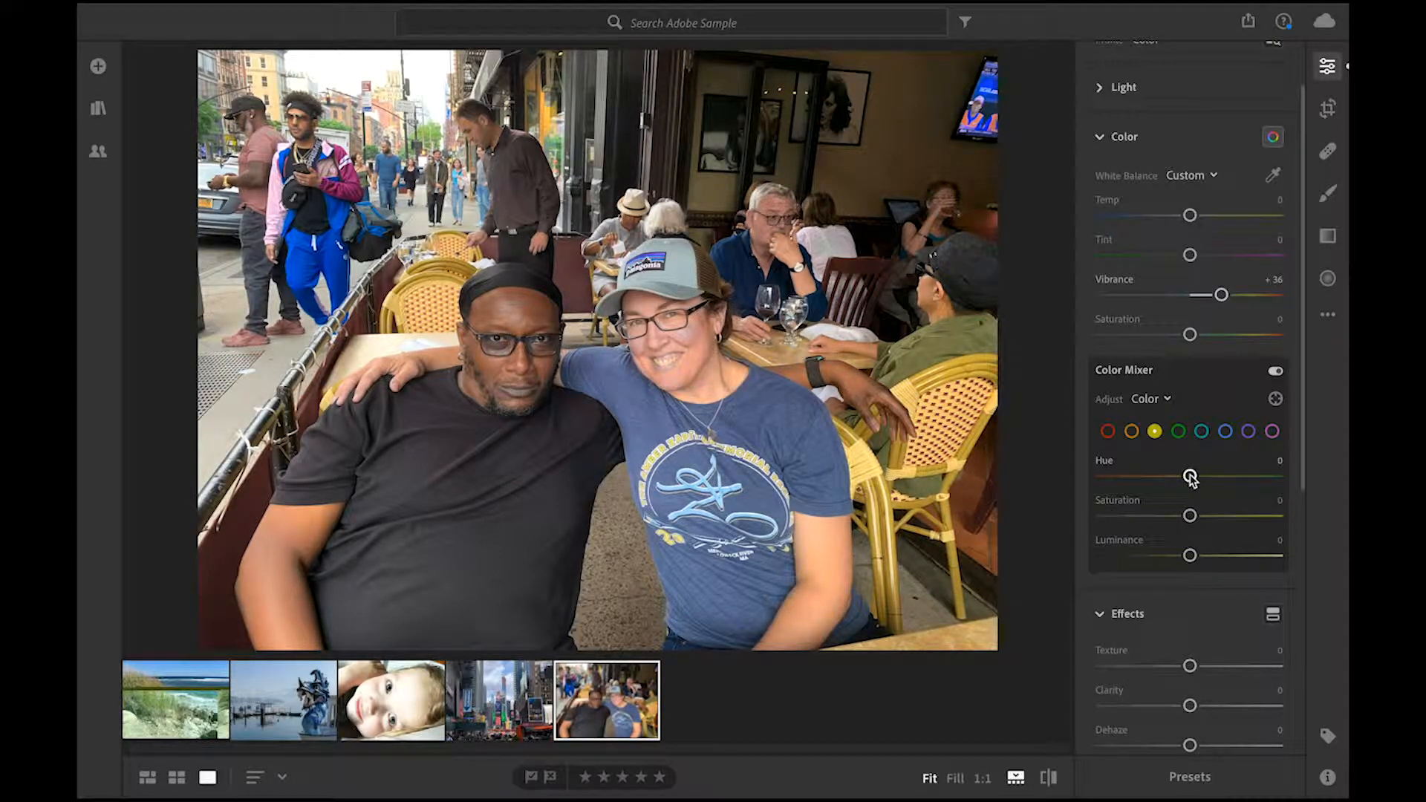
mouse_move(1190, 478)
mouse_down()
mouse_move(1103, 477)
mouse_move(1277, 478)
mouse_move(1190, 477)
mouse_up()
click(1275, 372)
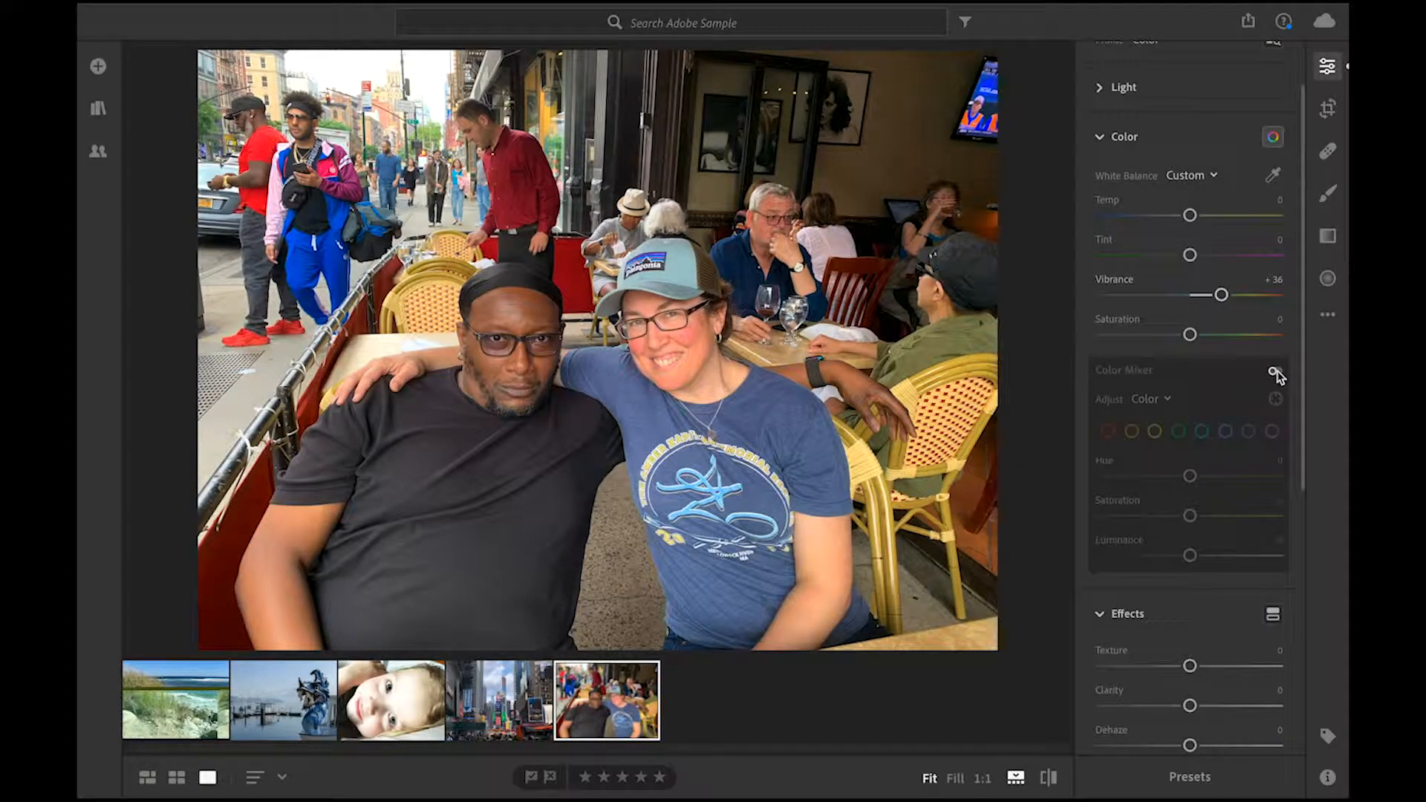
Close the Color Mixer, try the couple photo's Texture at +99, reset it to 0, and set Clarity to +2
click(1273, 138)
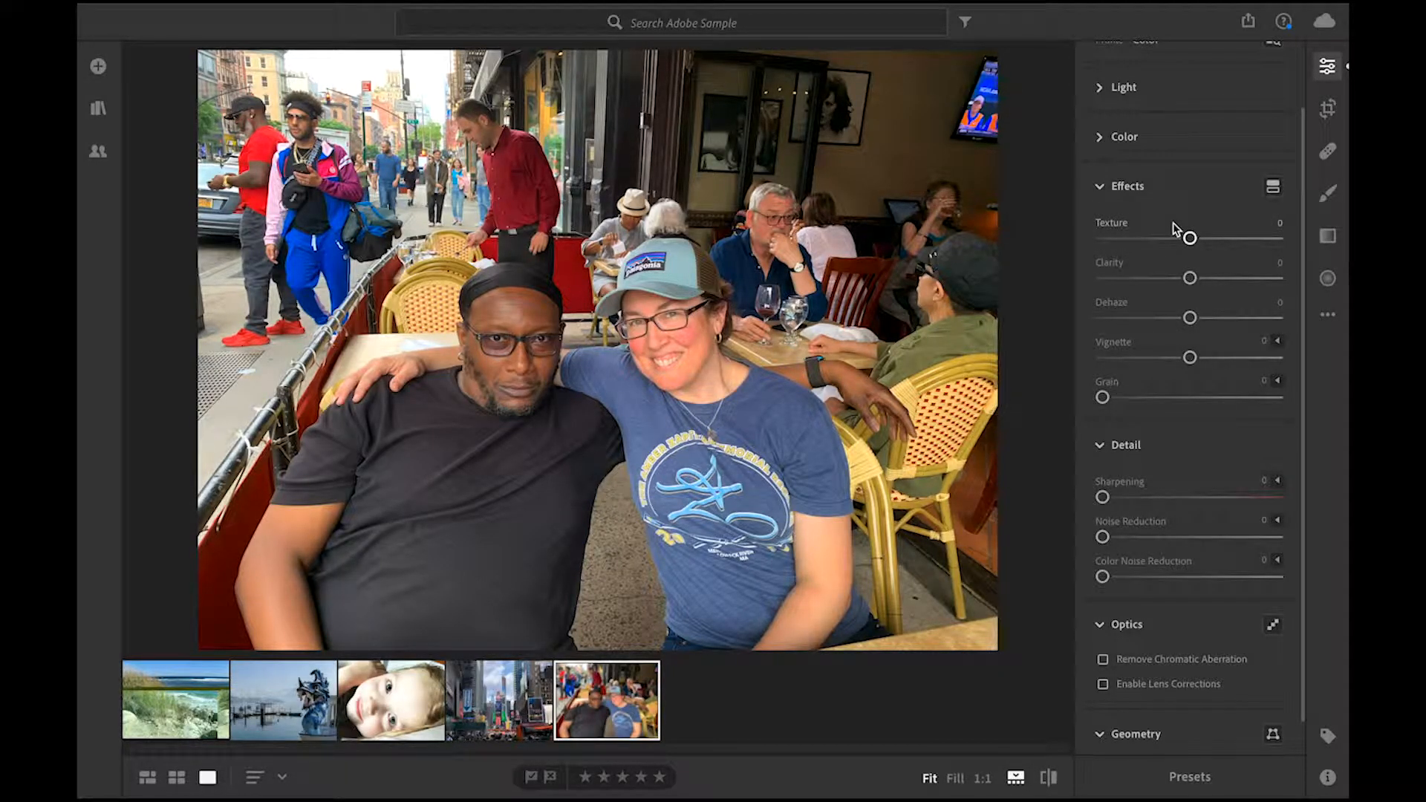
drag(1190, 240, 1276, 239)
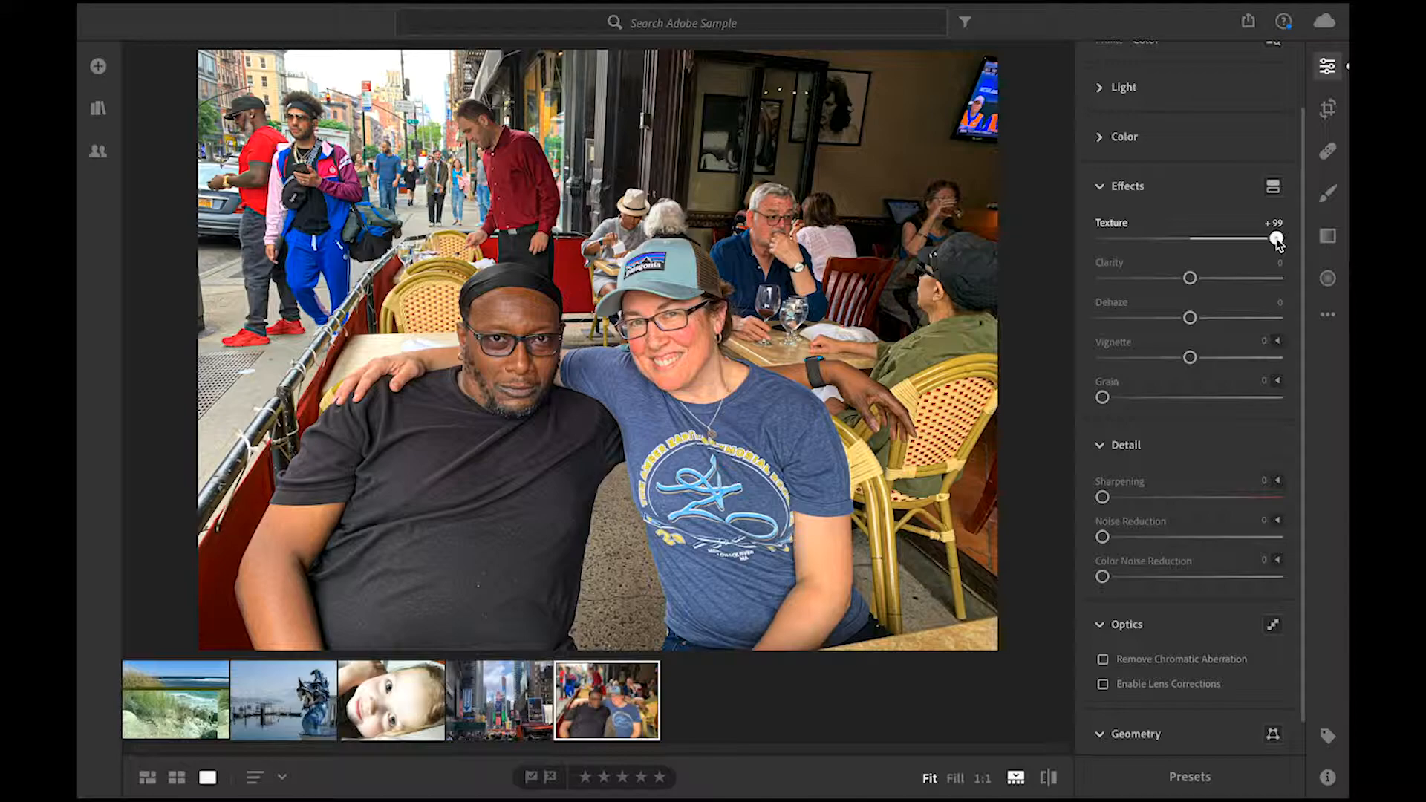
drag(1276, 239, 1192, 280)
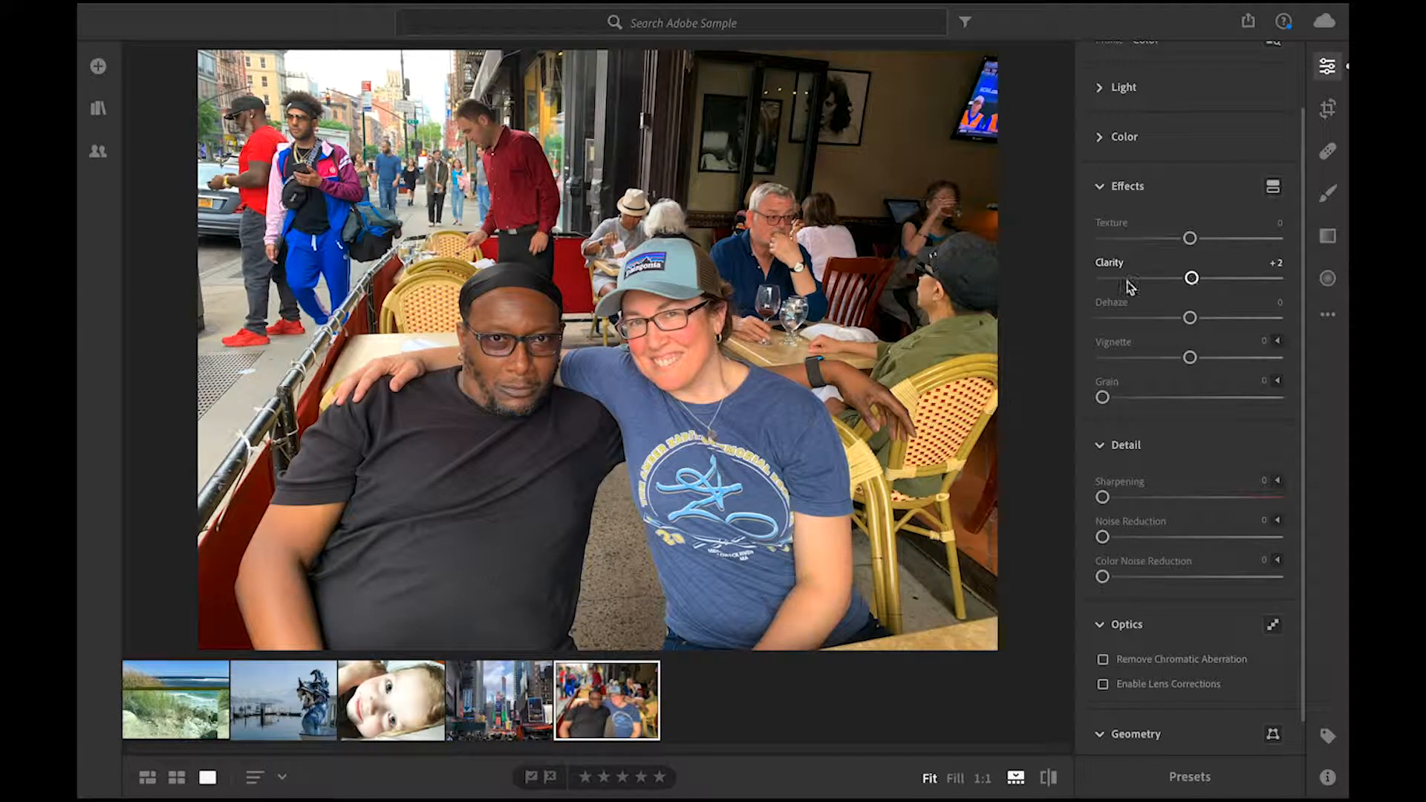
Select the close-up photo of the child, try its Clarity at +100, and set it to +3
click(406, 698)
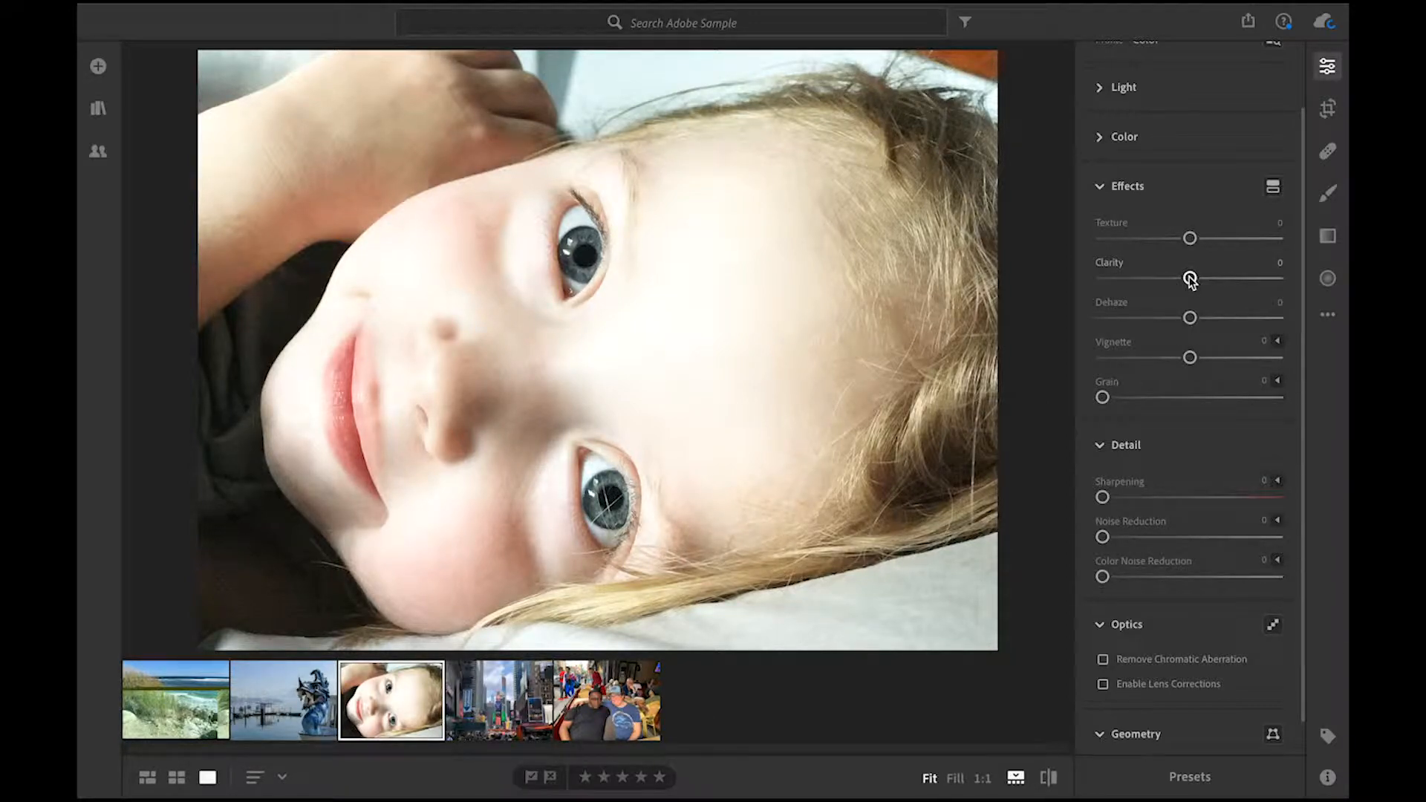
drag(1190, 279, 1280, 282)
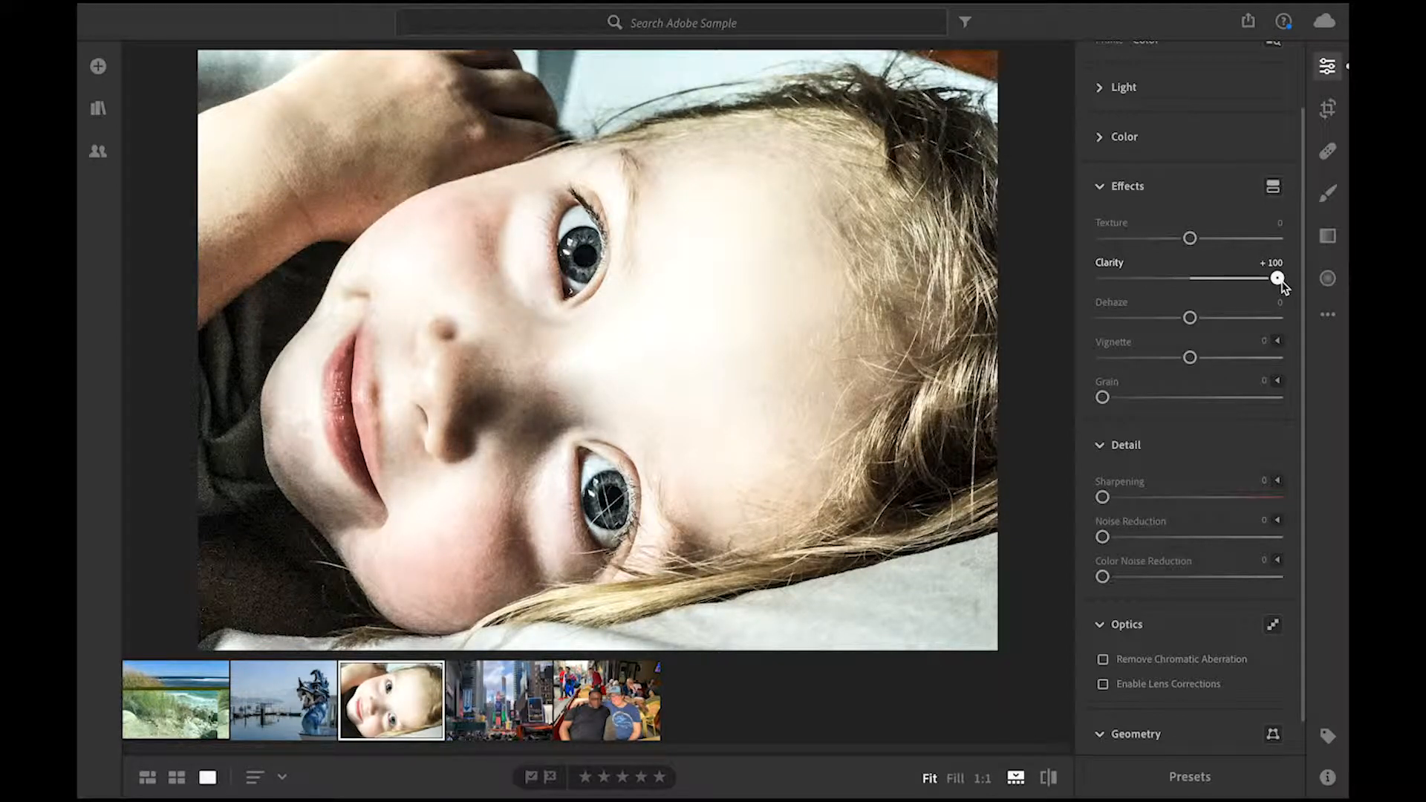
drag(1280, 284, 1193, 287)
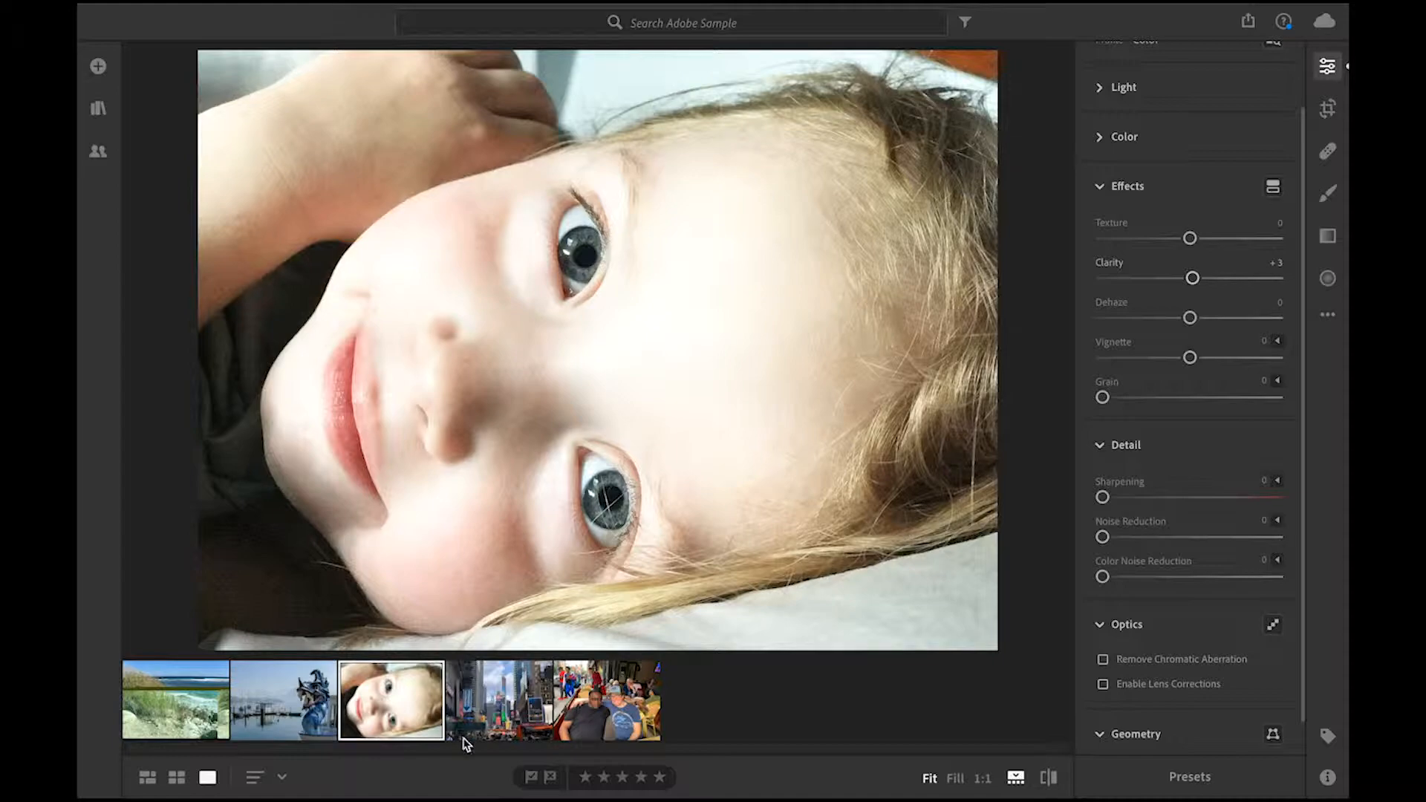
Select the Times Square photo and try its Dehaze adjustment
click(511, 707)
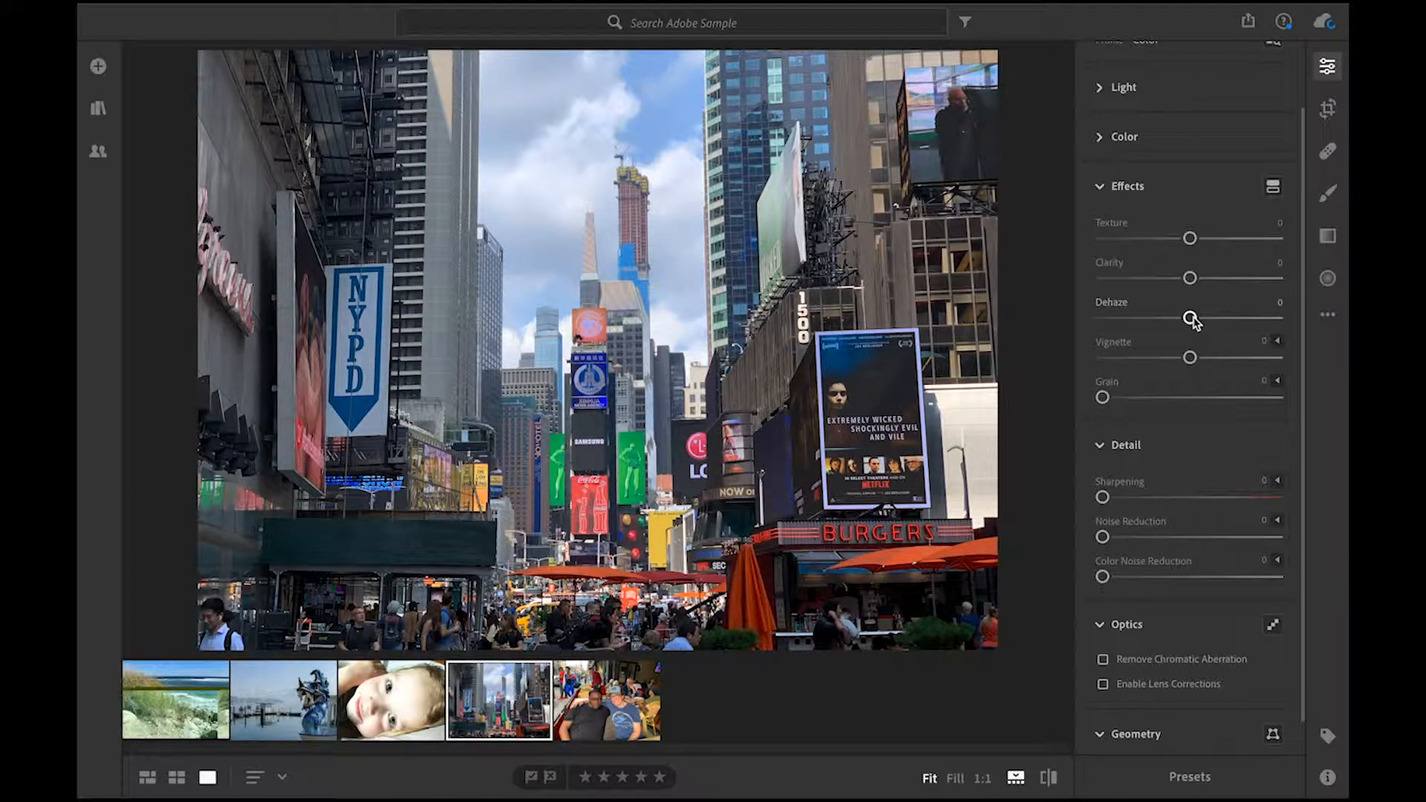
mouse_move(1192, 319)
mouse_down()
mouse_move(1258, 331)
mouse_move(1106, 320)
mouse_move(1190, 321)
mouse_up()
Return to the child's photo, try its Vignette at -56 and +69, and set it to -21
click(396, 718)
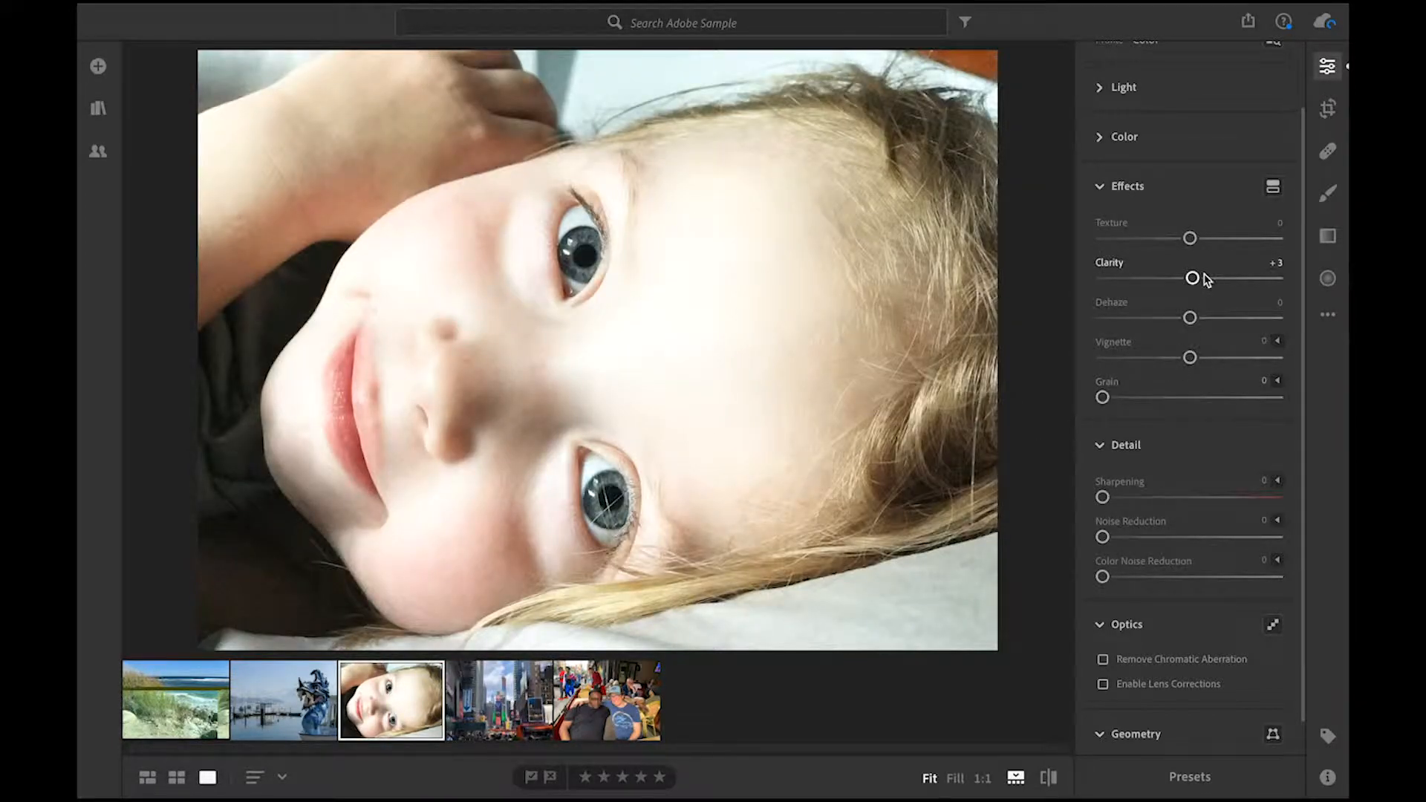
drag(1189, 358, 1142, 359)
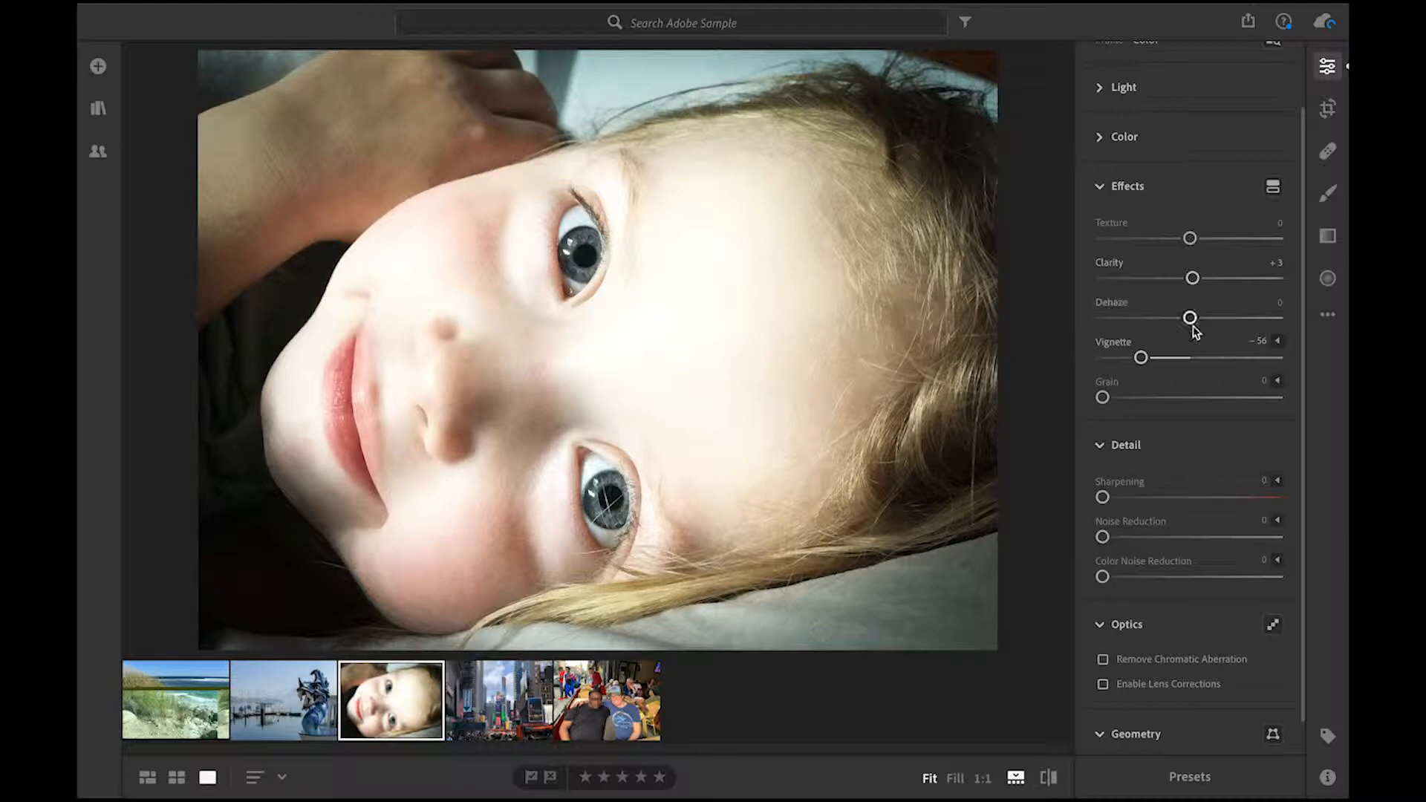
drag(1141, 357, 1251, 360)
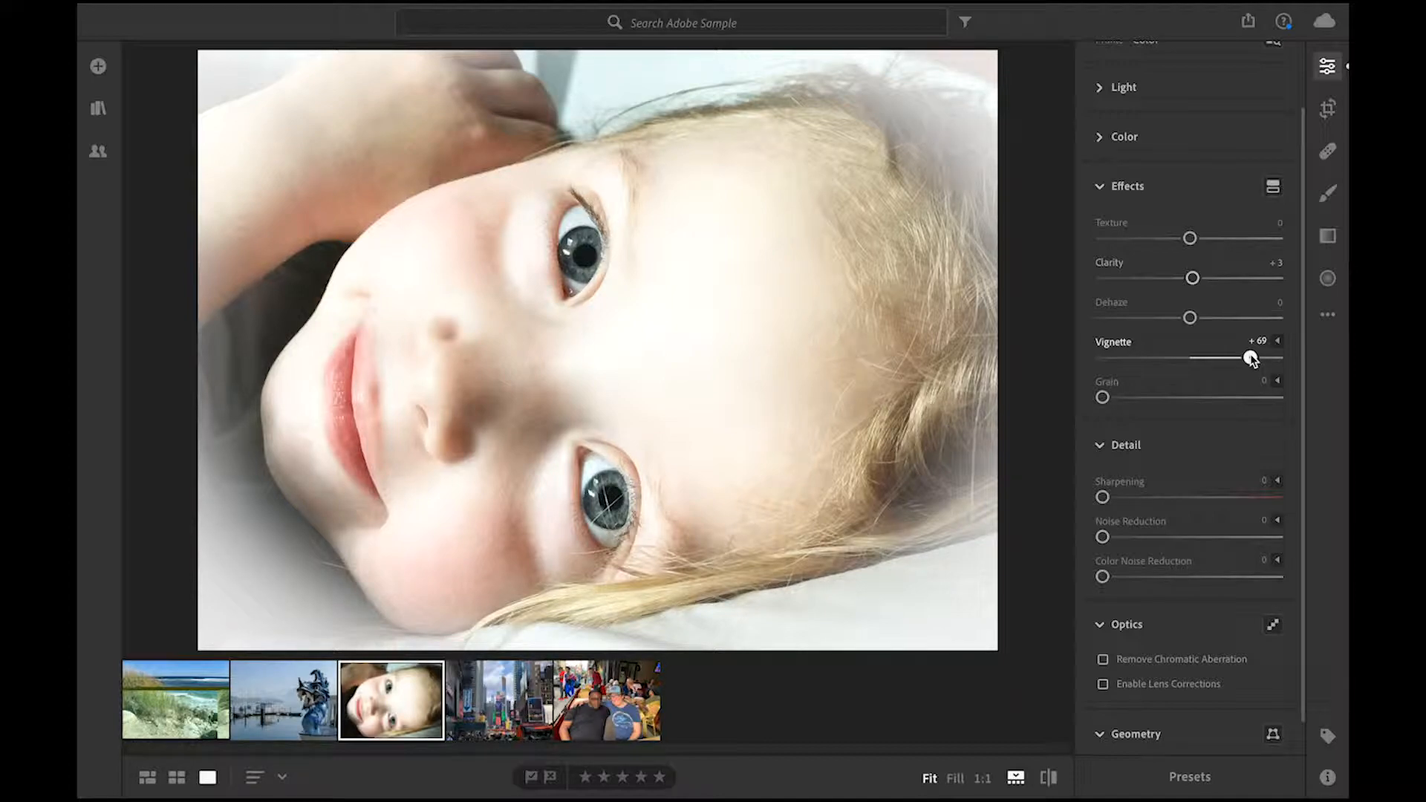
drag(1252, 360, 1172, 372)
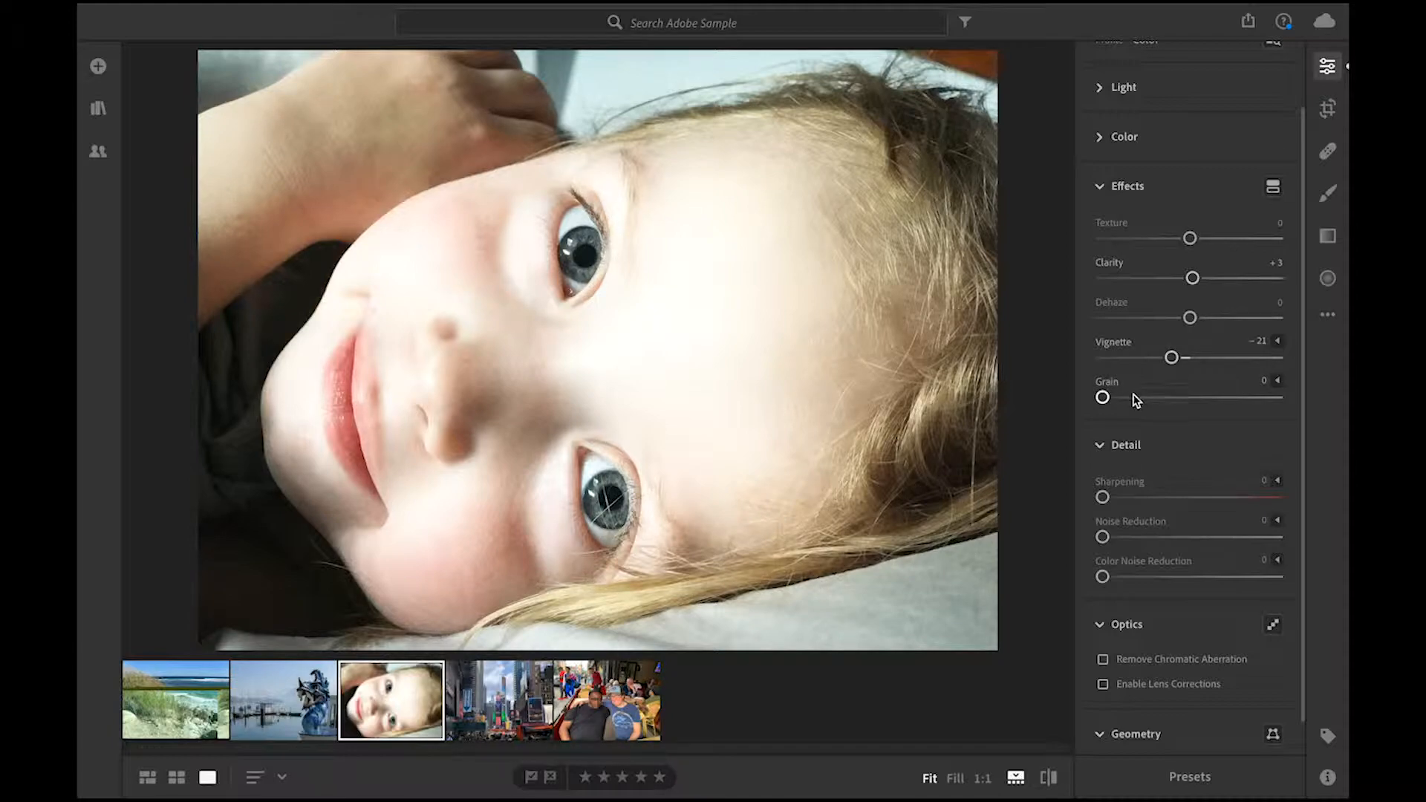
Try the Grain and Sharpening adjustments on the child's photo, and collapse the Detail settings
drag(1102, 398, 1293, 424)
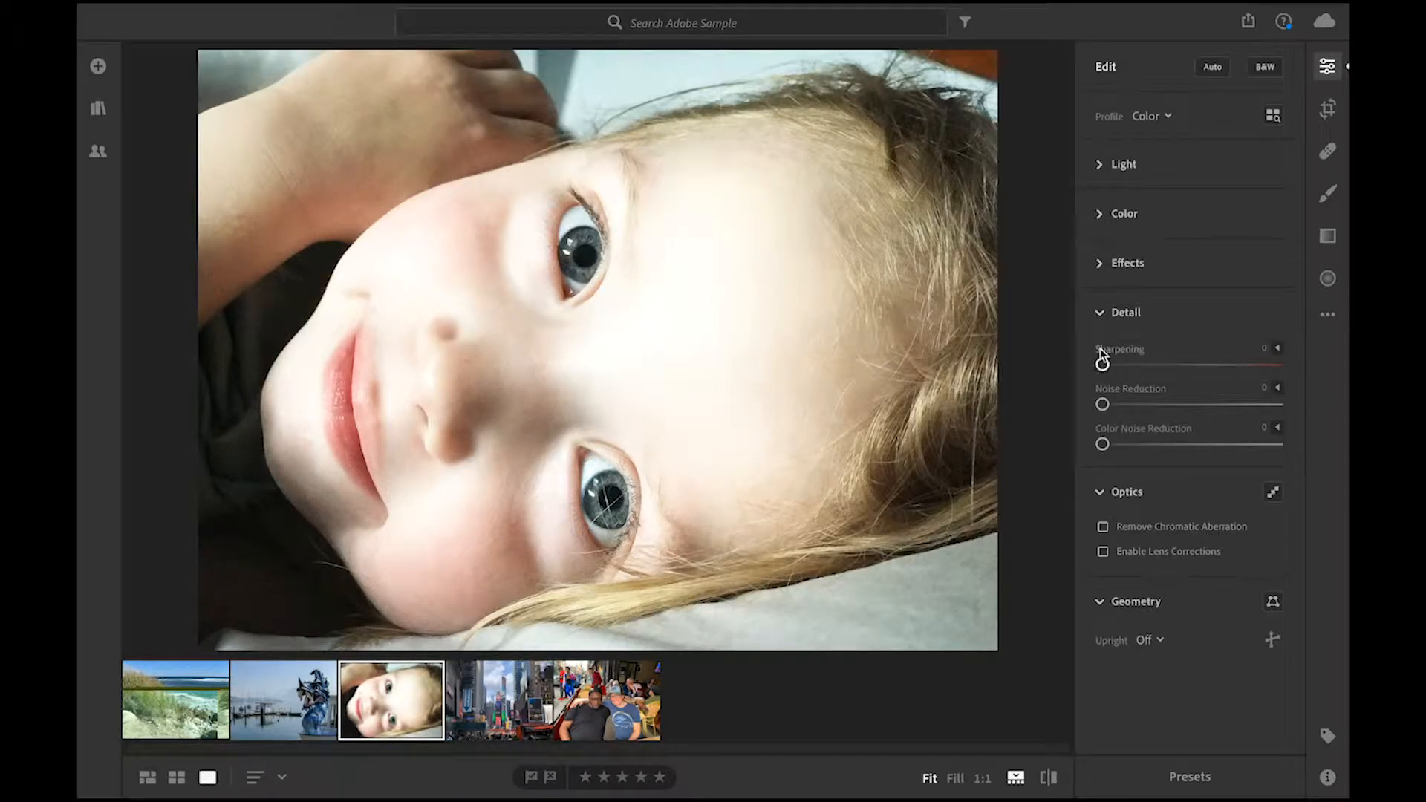
drag(1102, 365, 1069, 369)
mouse_move(1101, 328)
click(1103, 315)
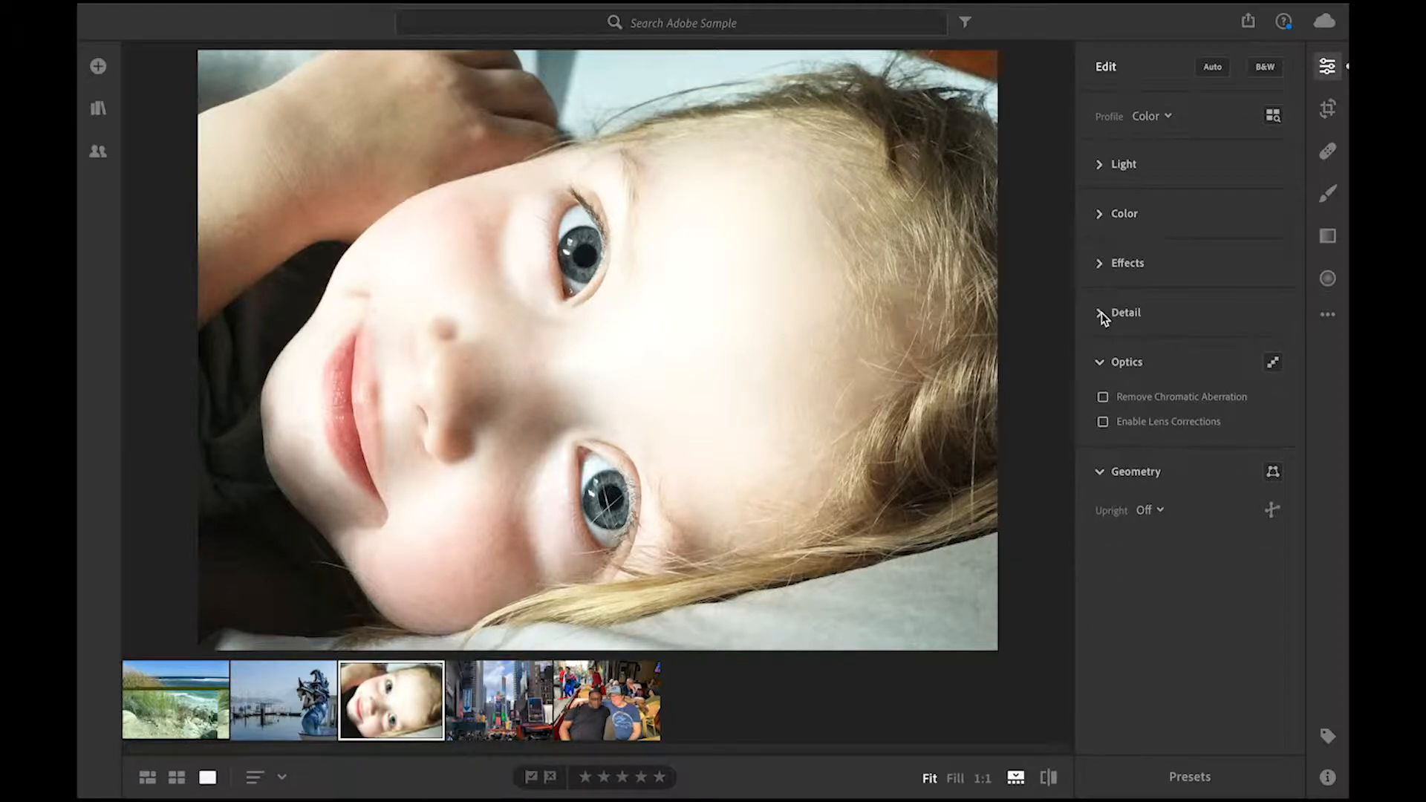
Enable Lens Corrections on the child's photo and turn them off on the Times Square photo
click(1103, 422)
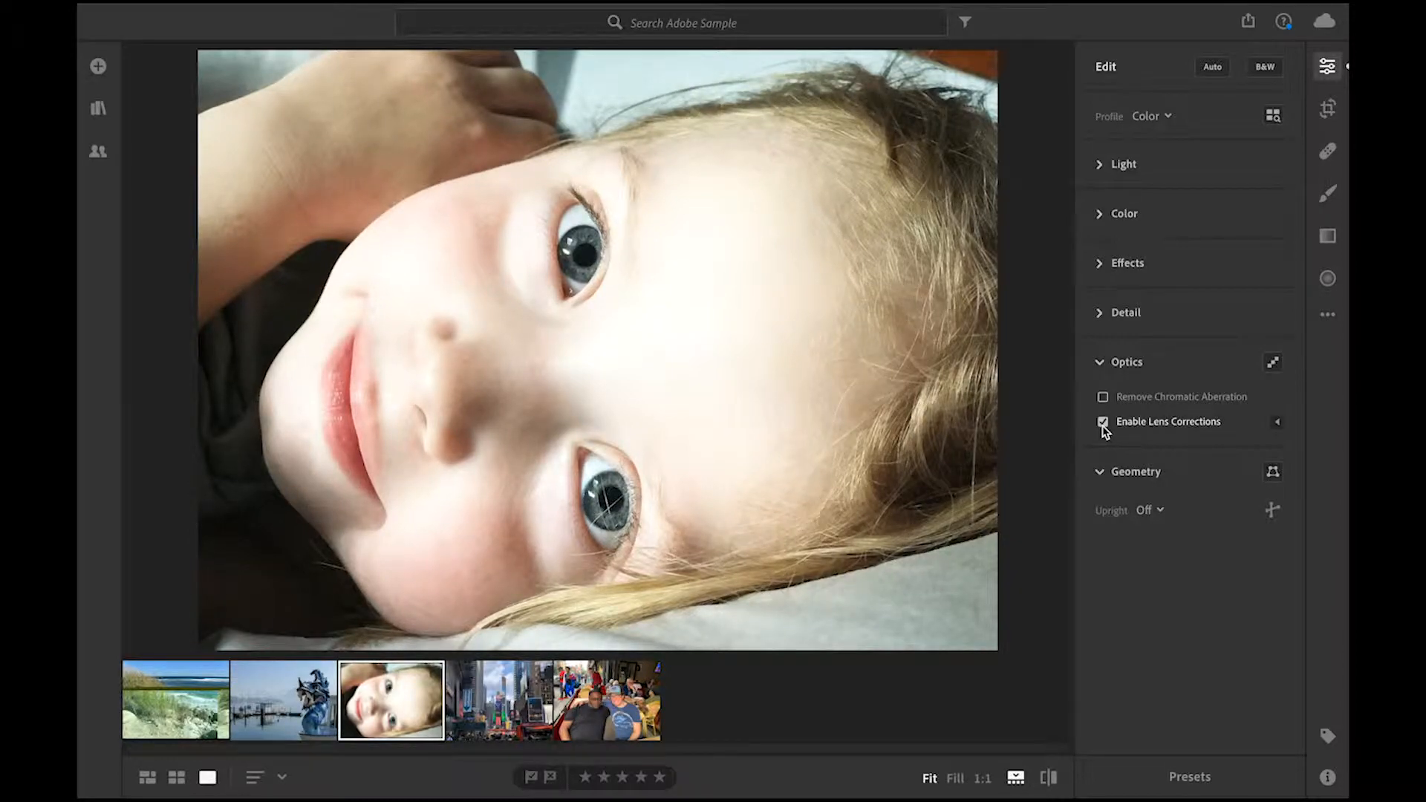
key(Right)
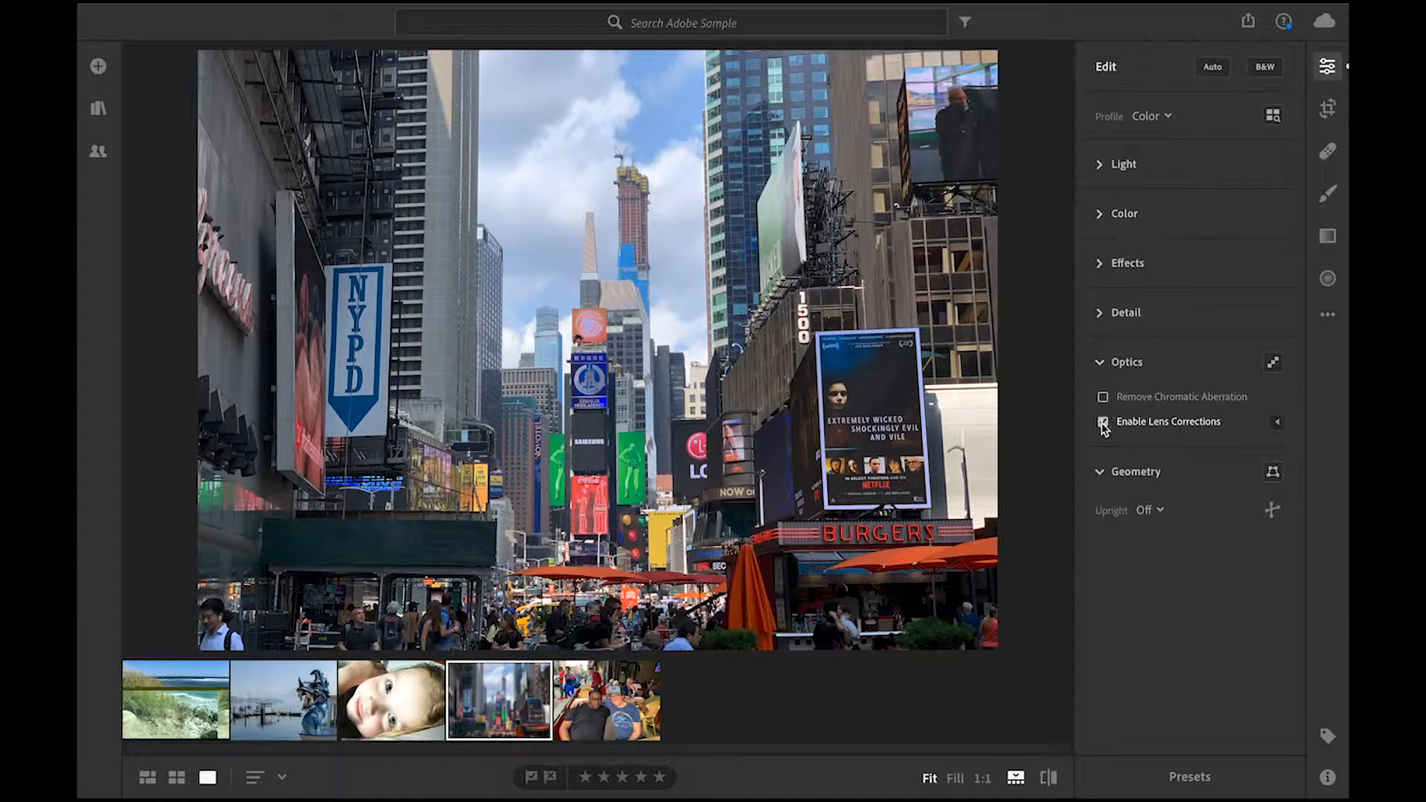
click(1103, 423)
Try Remove Chromatic Aberration on the Times Square photo, turn it off again, and collapse the Optics settings
click(1104, 398)
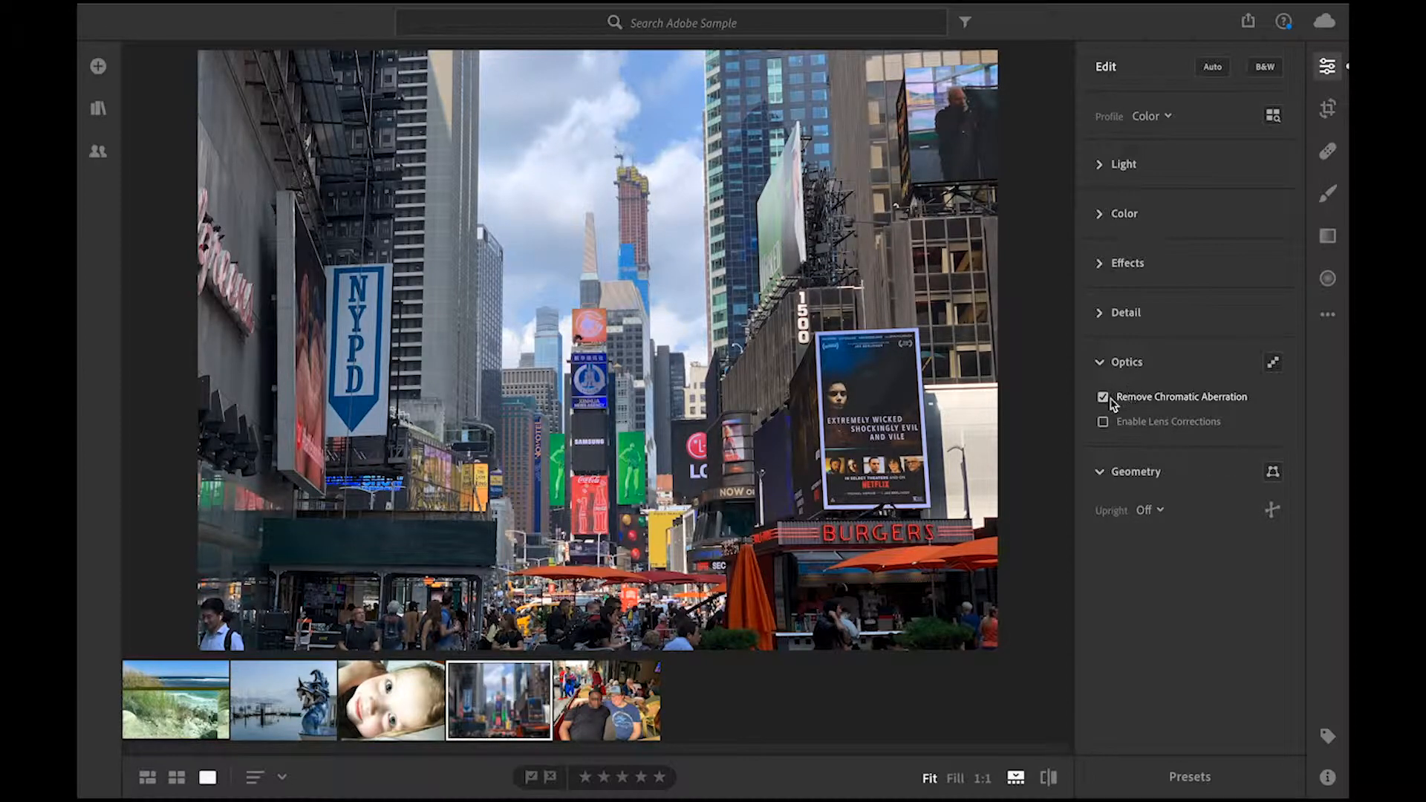
click(1104, 398)
click(1099, 364)
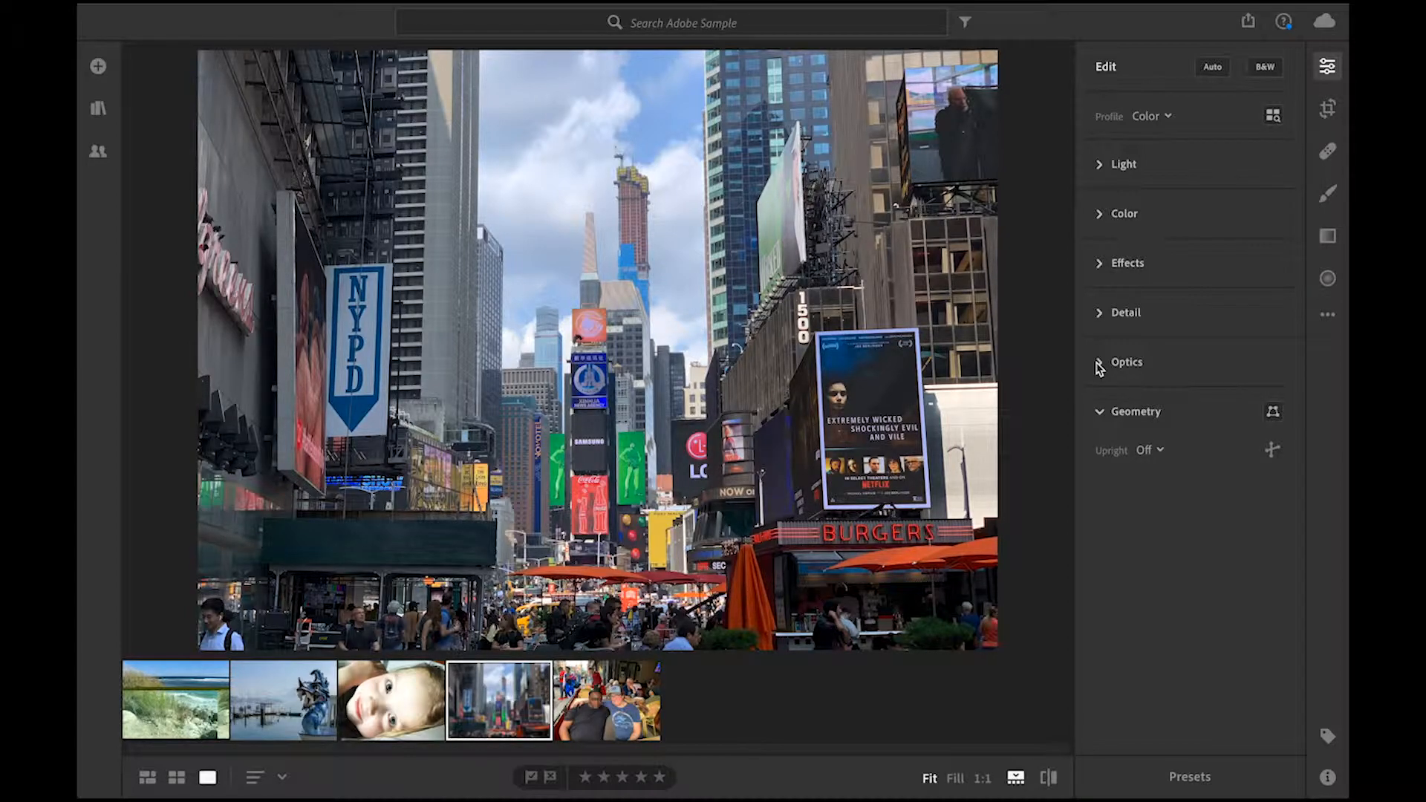
Warp the Times Square photo's geometry with Distortion at -100 and Horizontal at +81
click(1101, 413)
click(1101, 414)
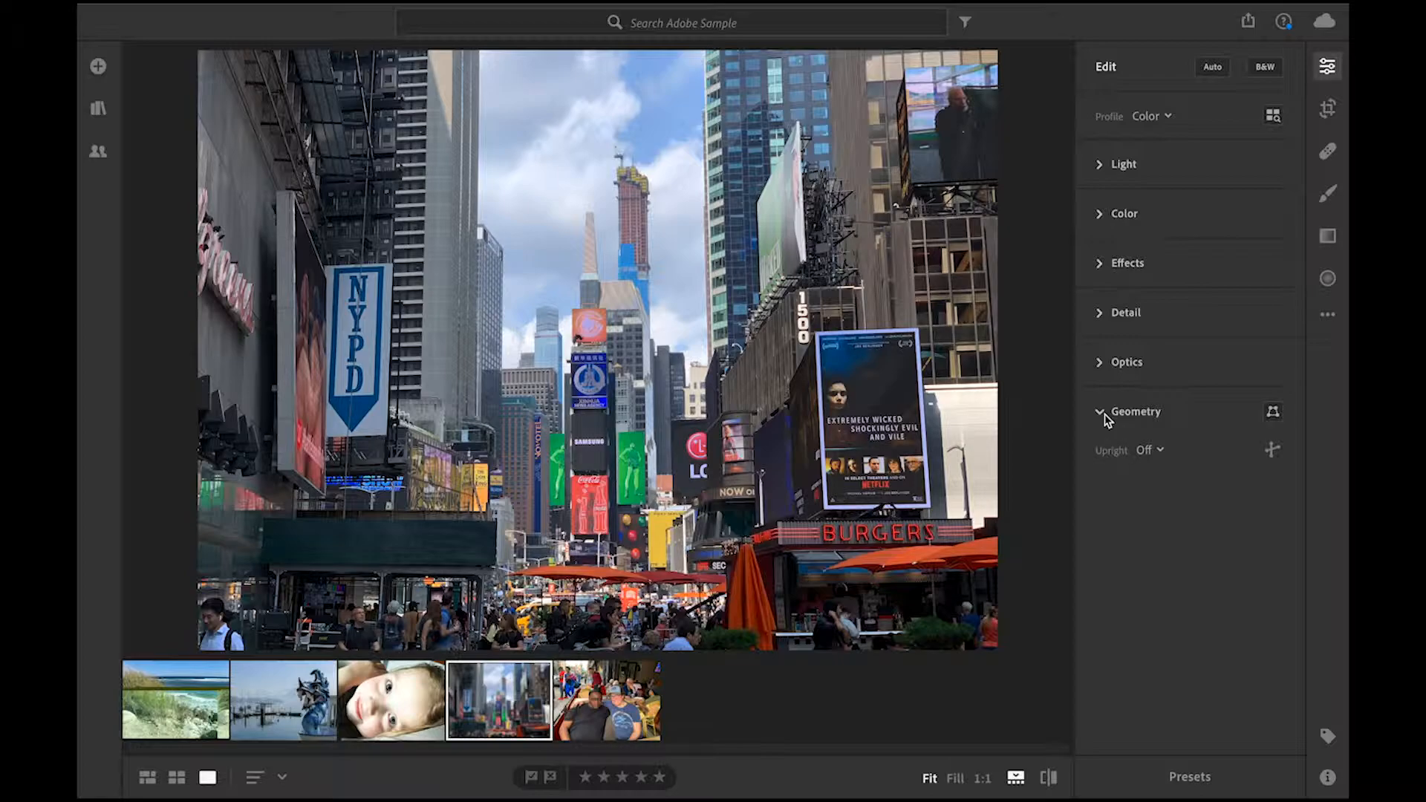
click(1273, 414)
drag(1191, 448, 1102, 447)
drag(1189, 527, 1261, 527)
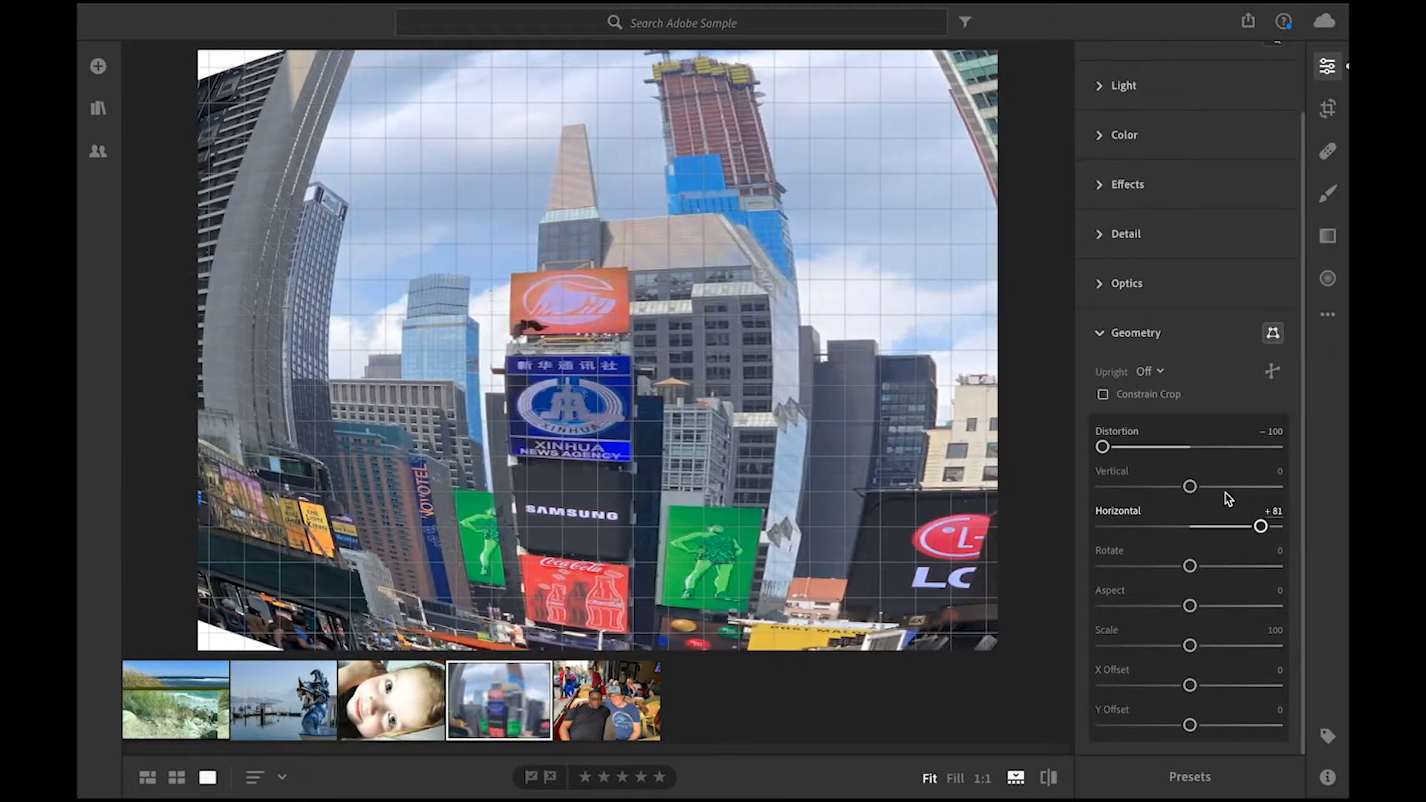
click(1272, 333)
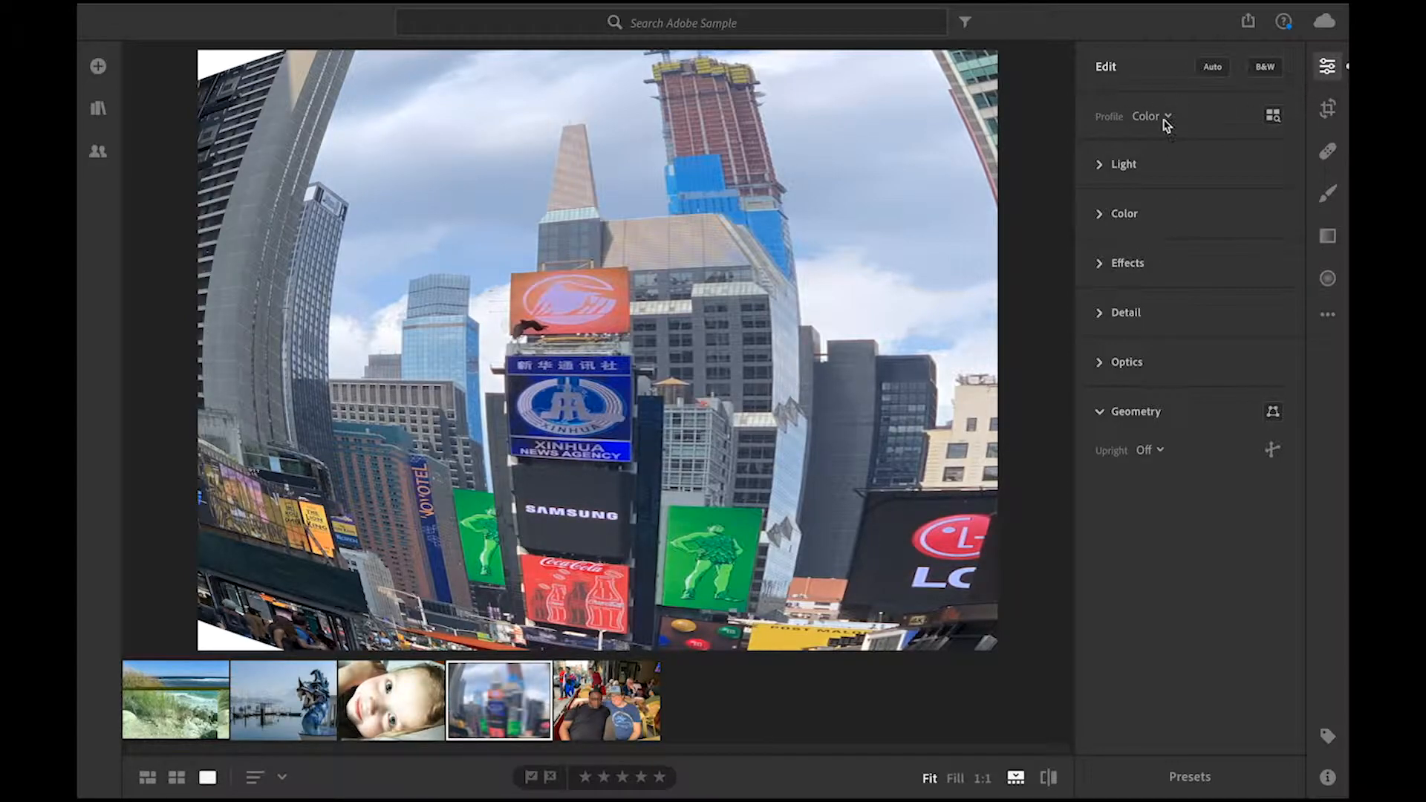
Crop the Times Square photo freely from its lower right corner and rotate it by about 1 degree
click(1328, 68)
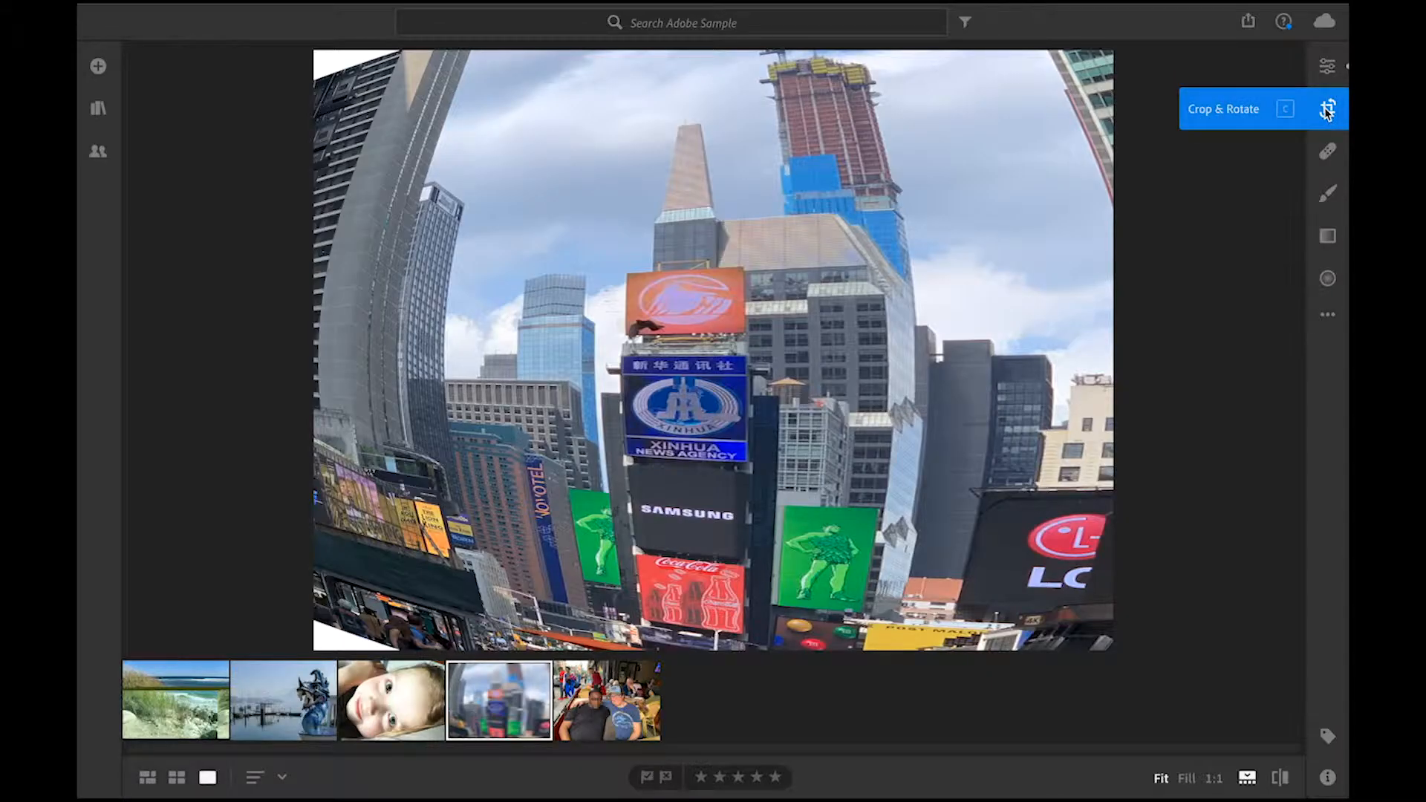
click(1328, 109)
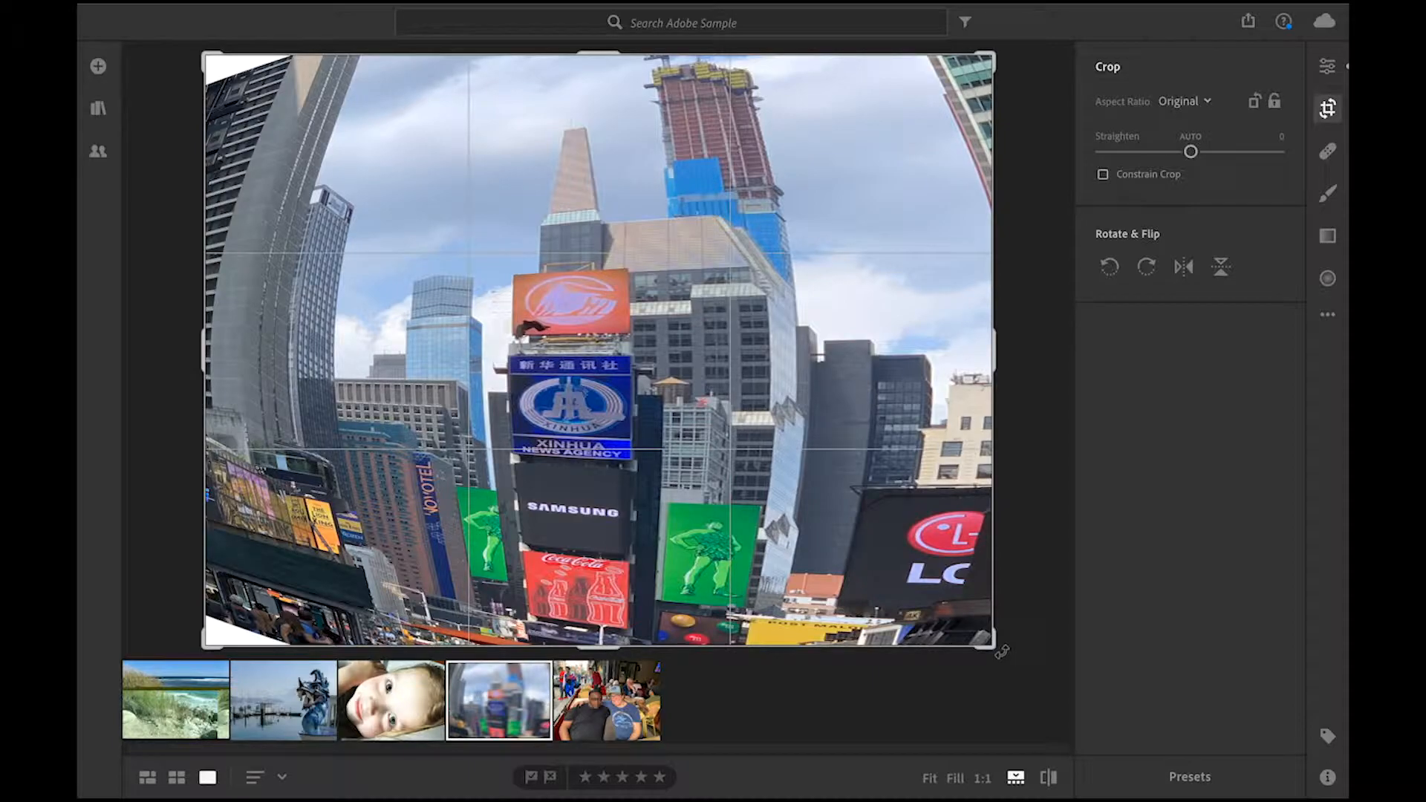
drag(1002, 651, 709, 473)
drag(837, 542, 891, 616)
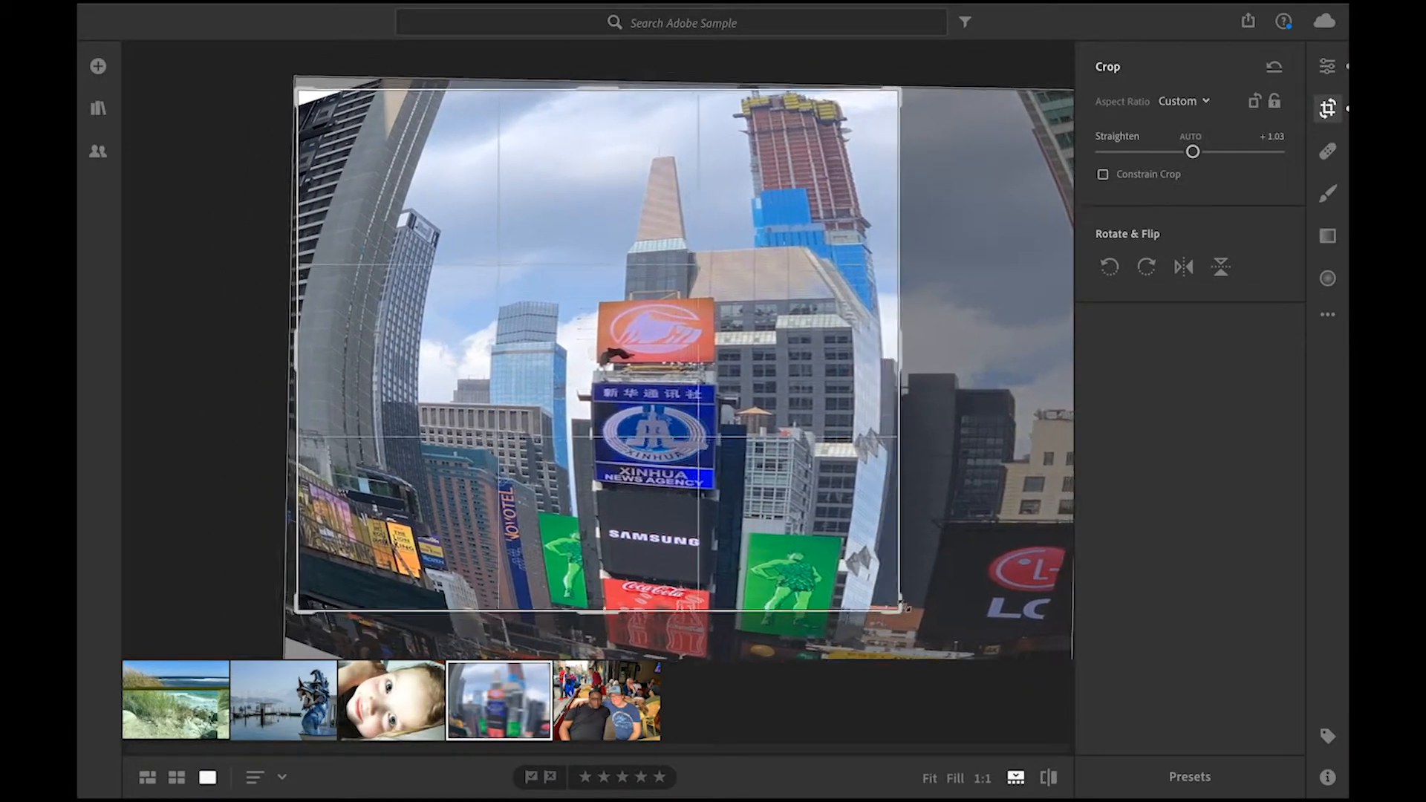
Try the Original aspect ratio on the Times Square crop, switch it to 1 x 1, and shift the photo leftward inside the frame
click(1193, 102)
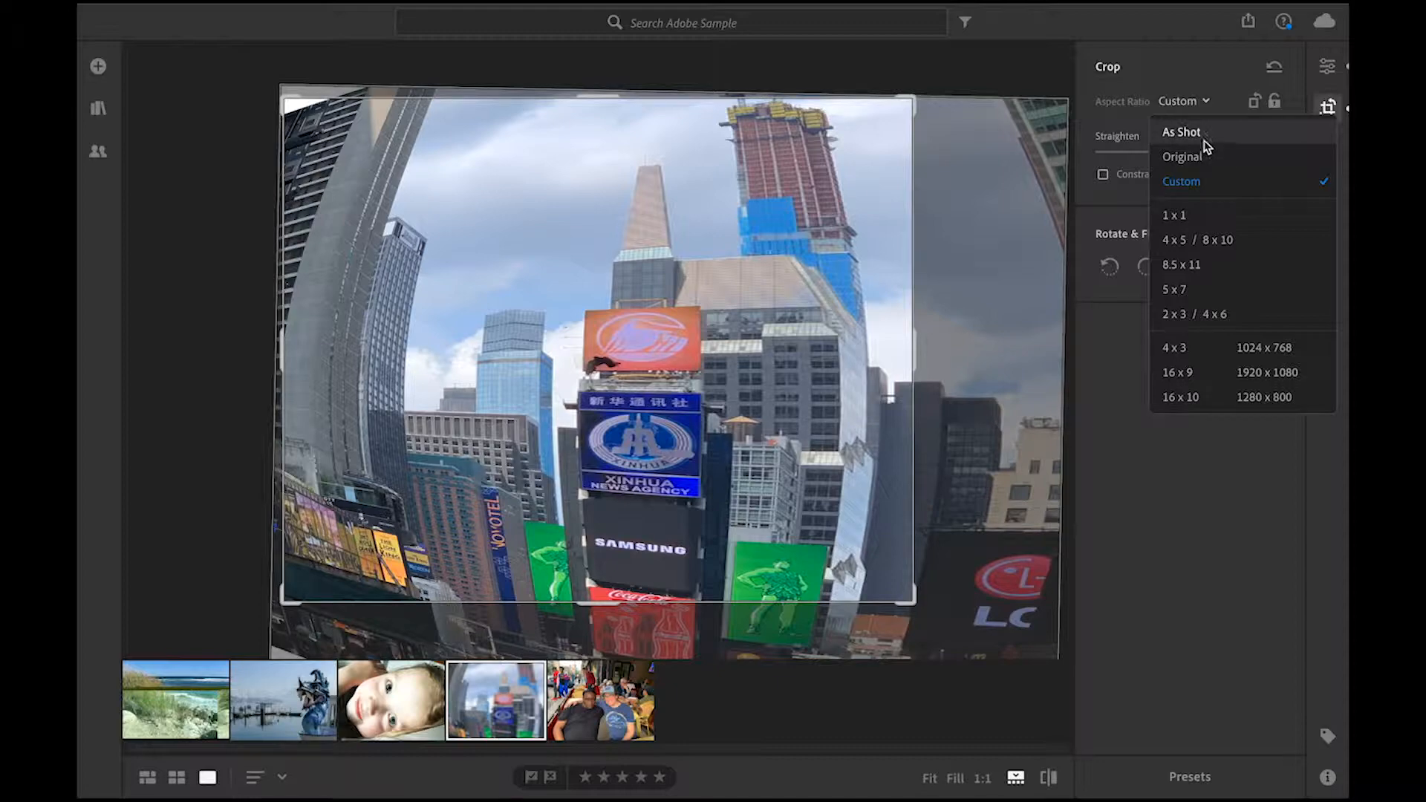
click(1197, 157)
click(1183, 105)
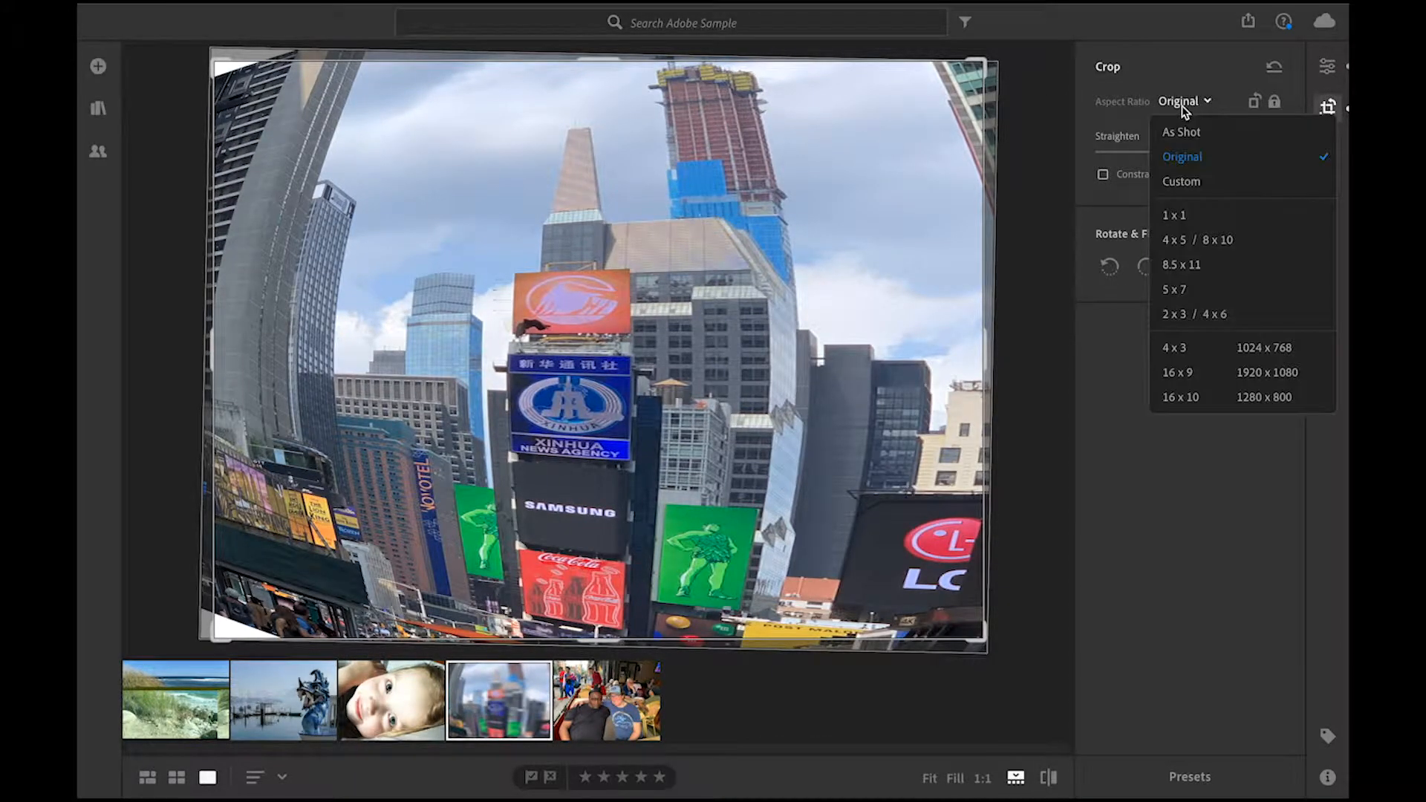
click(1175, 215)
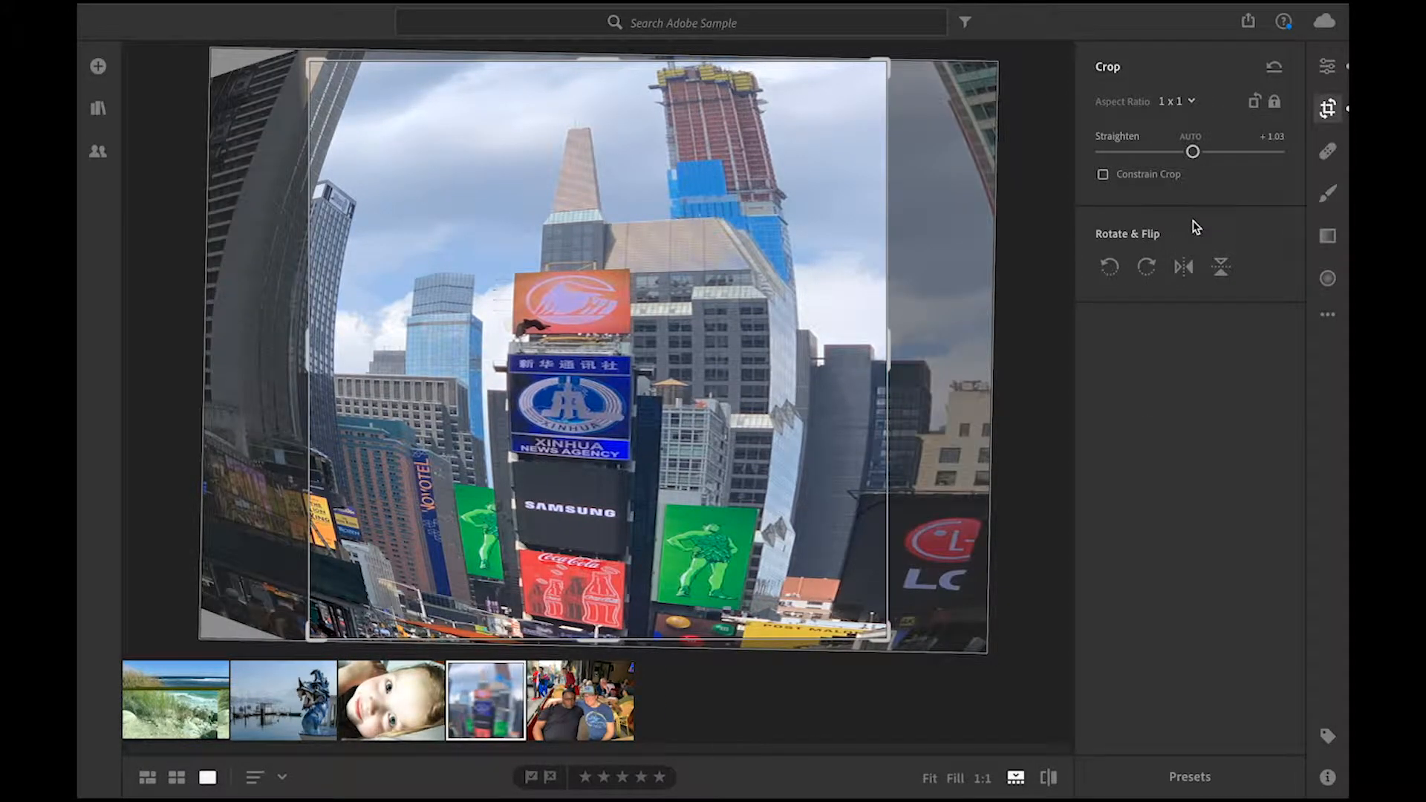
drag(844, 228, 714, 238)
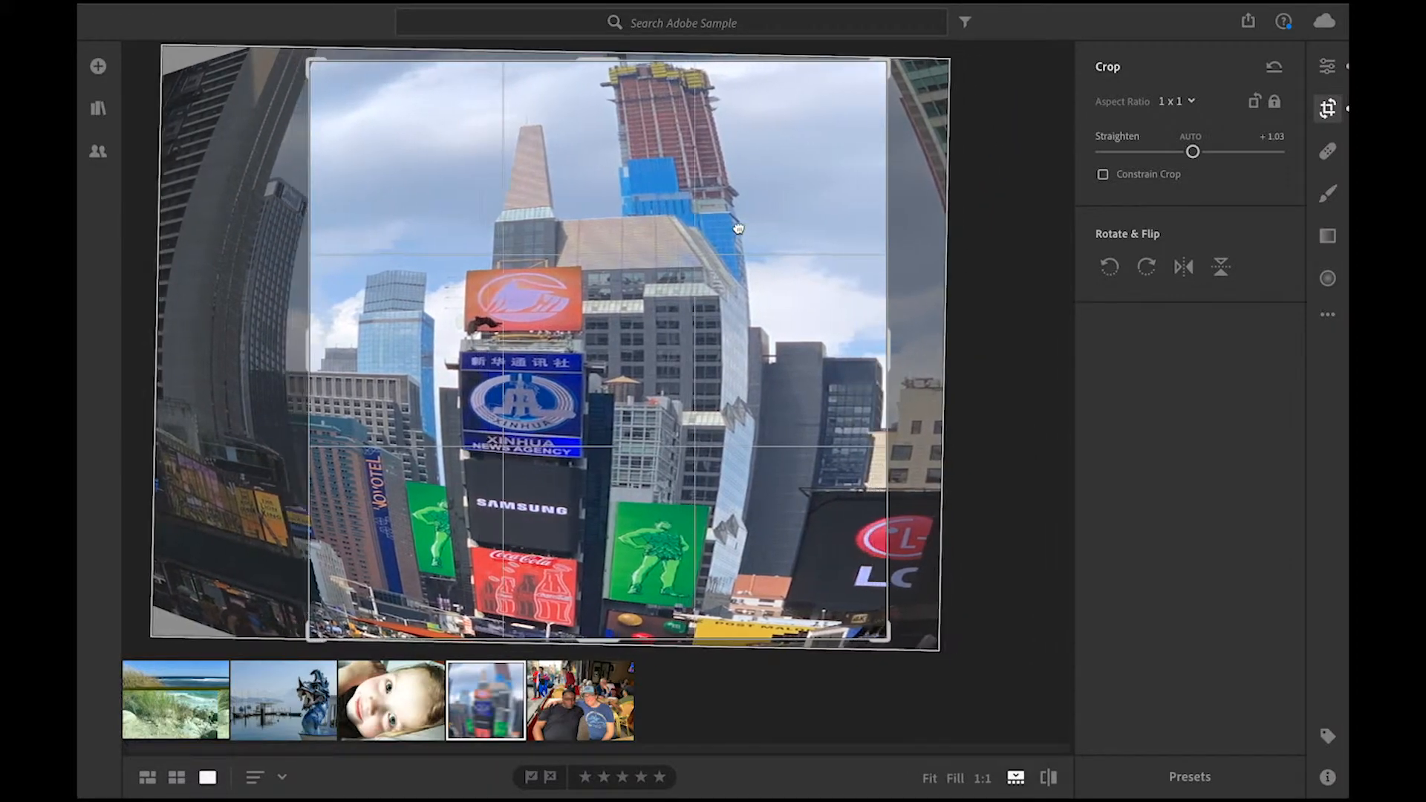
Set the Times Square crop's aspect ratio to 4 x 5 / 8 x 10 and turn on Constrain Crop
click(1174, 101)
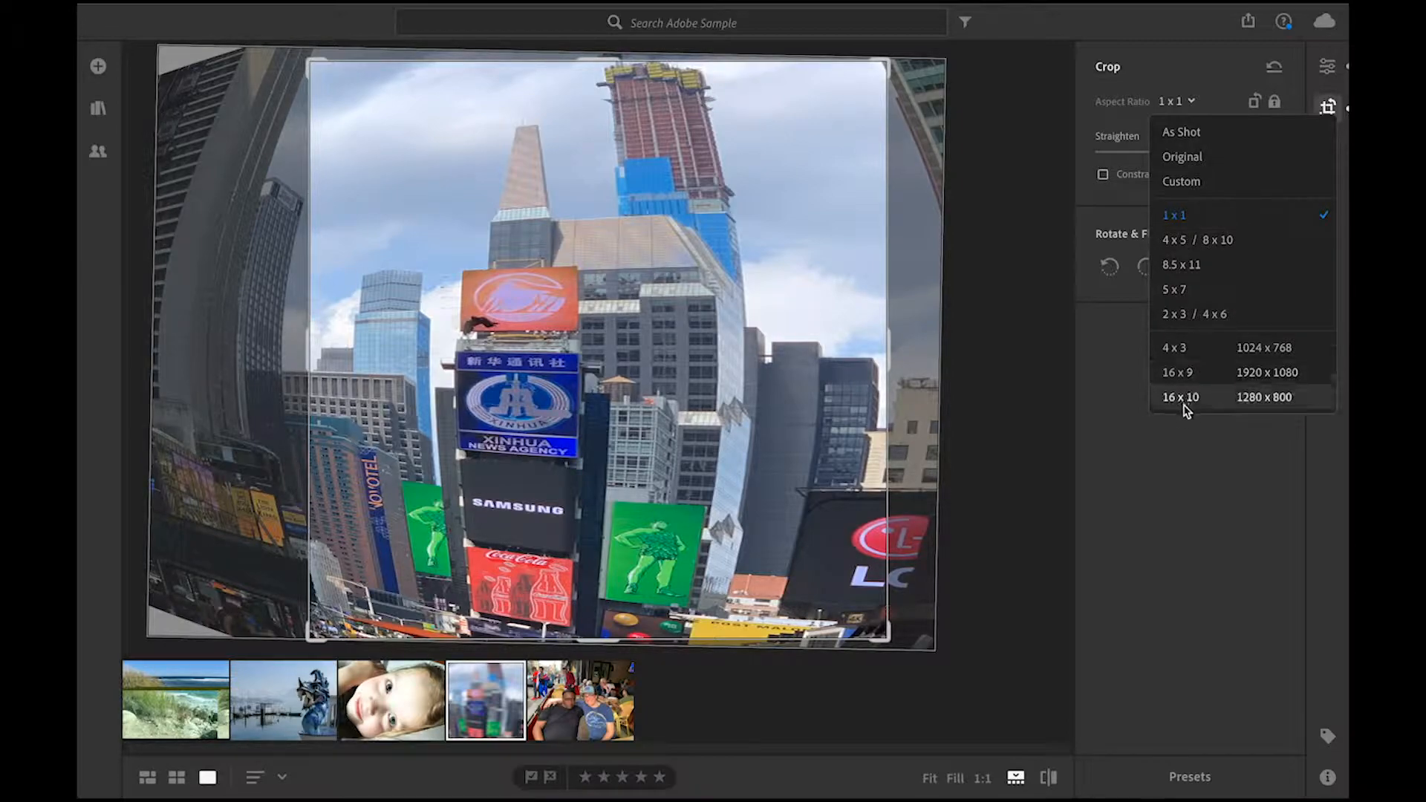
click(1193, 241)
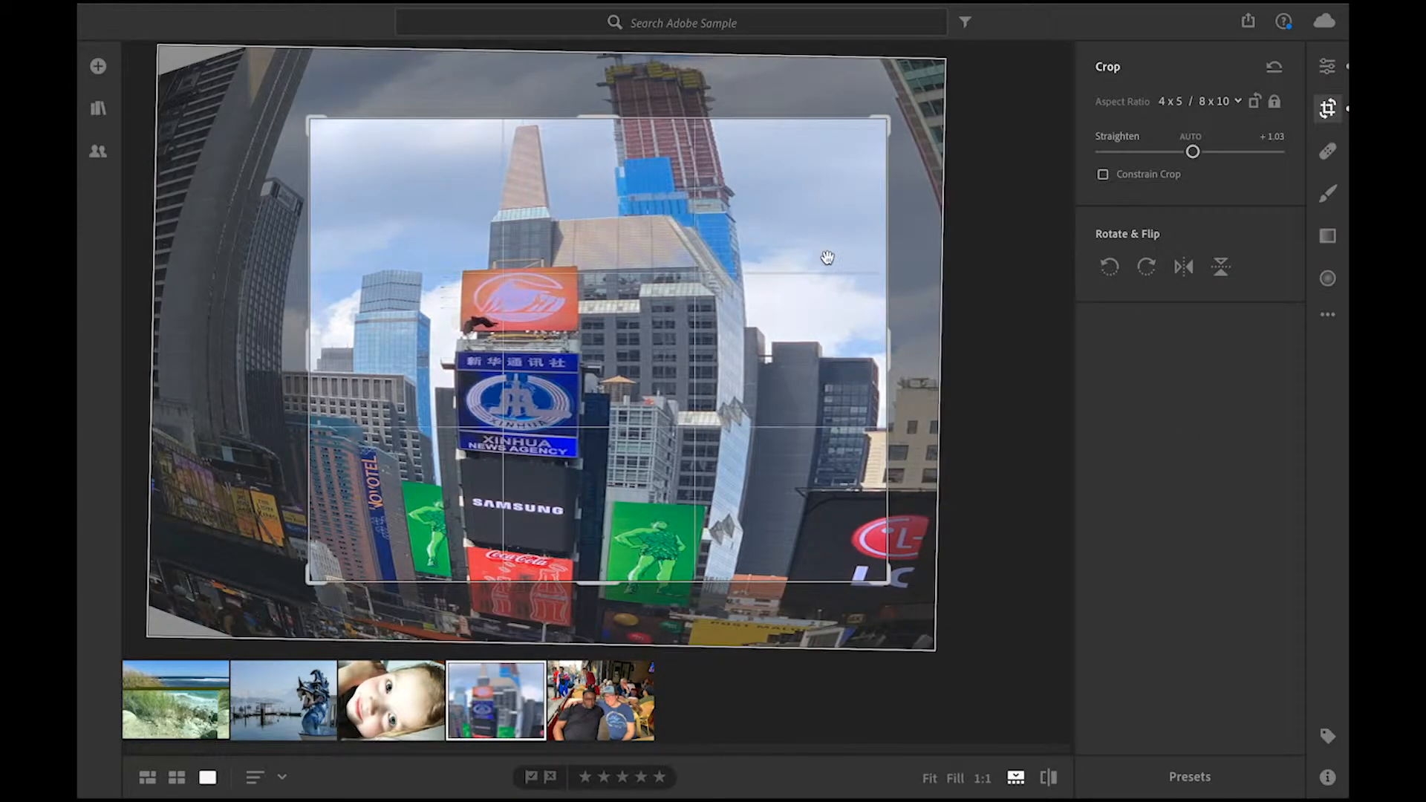
click(1104, 177)
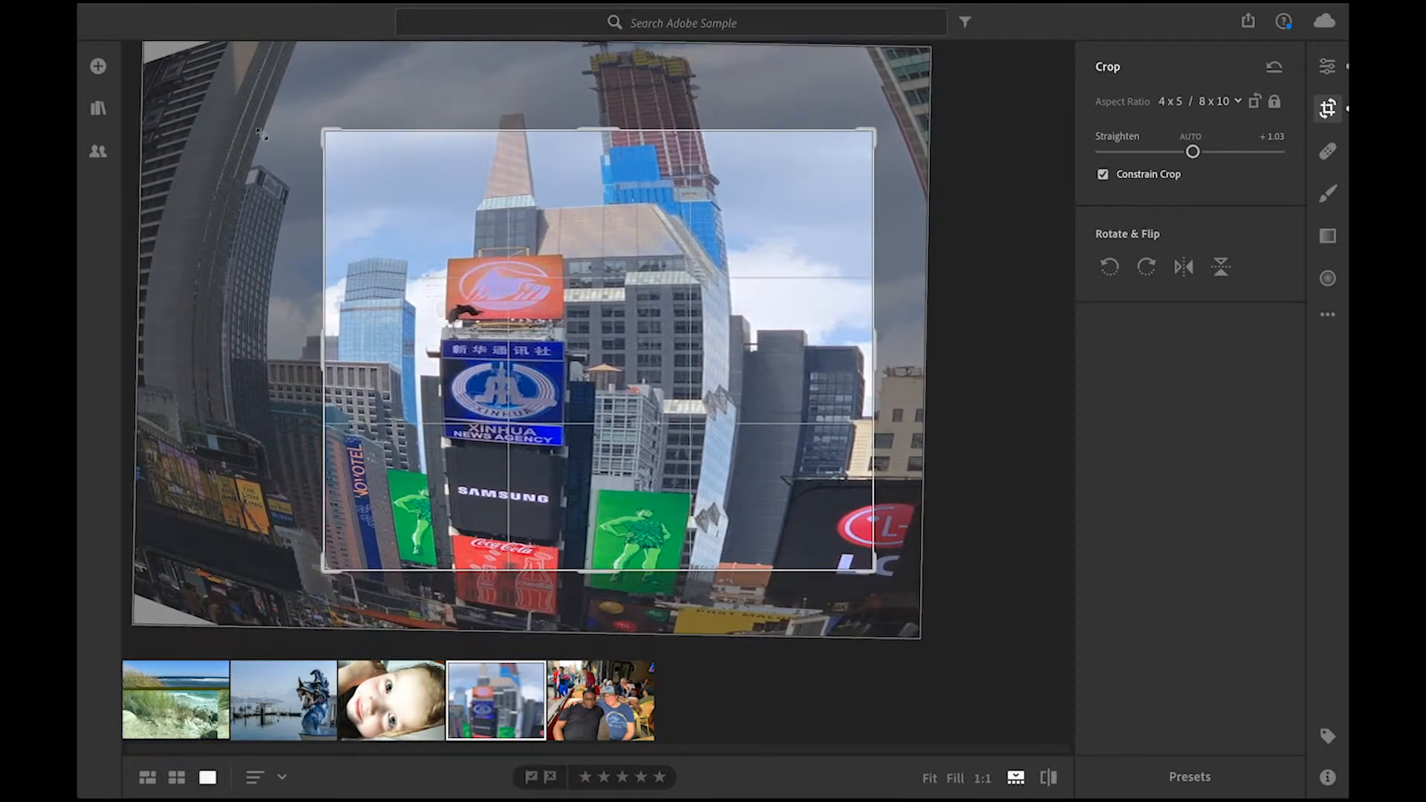
click(320, 709)
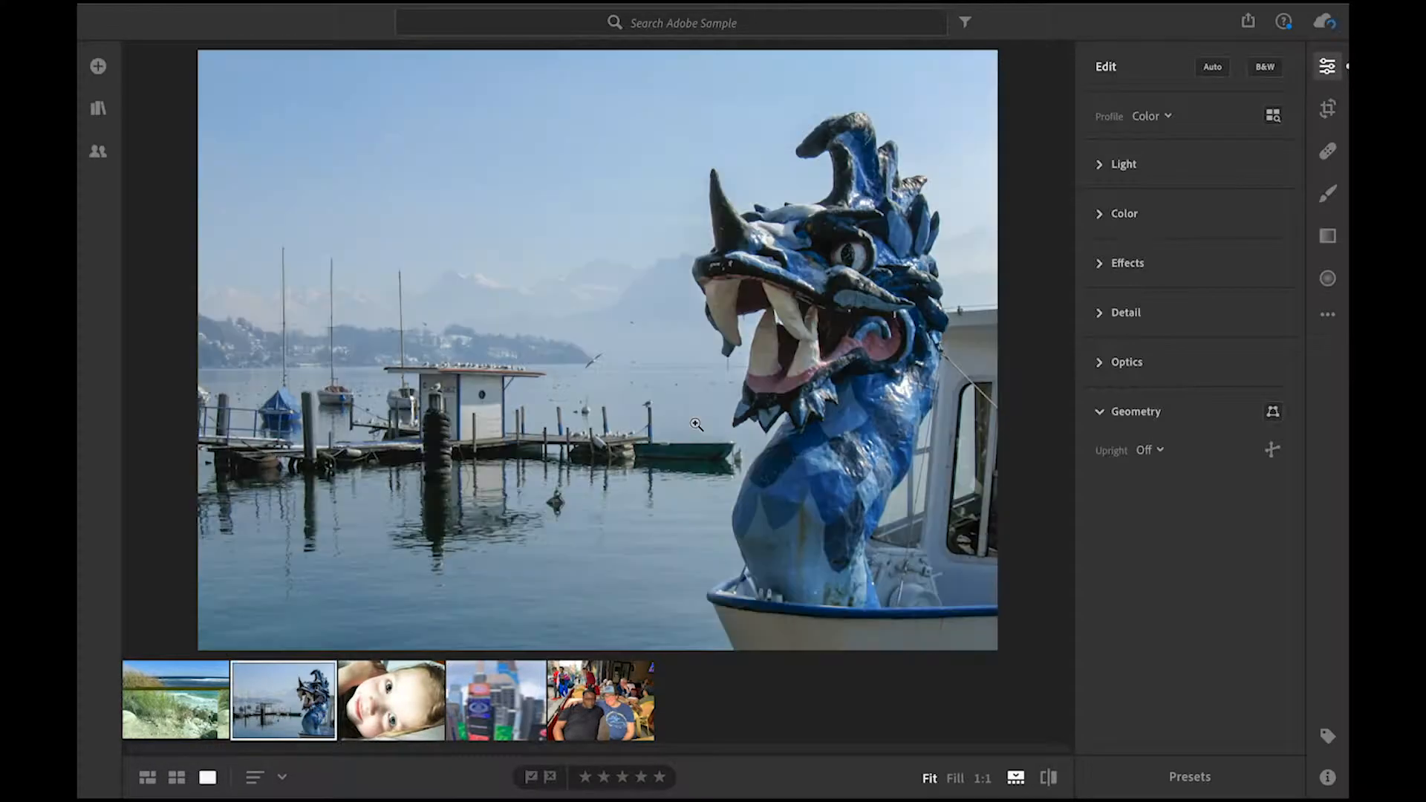
click(1327, 107)
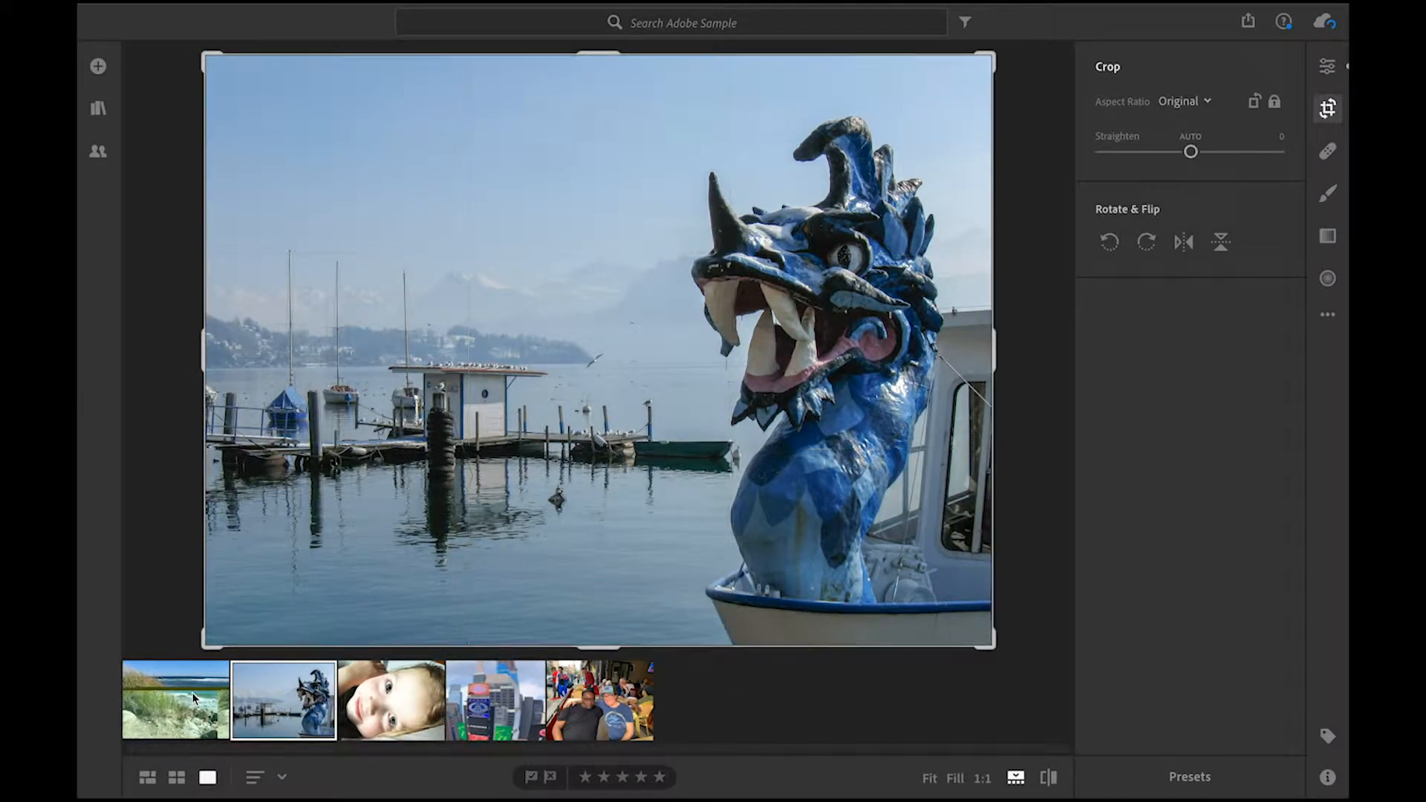
Crop the restaurant photo closely around the two people in front at the Original aspect ratio, reposition it in the frame, and apply the crop
click(619, 699)
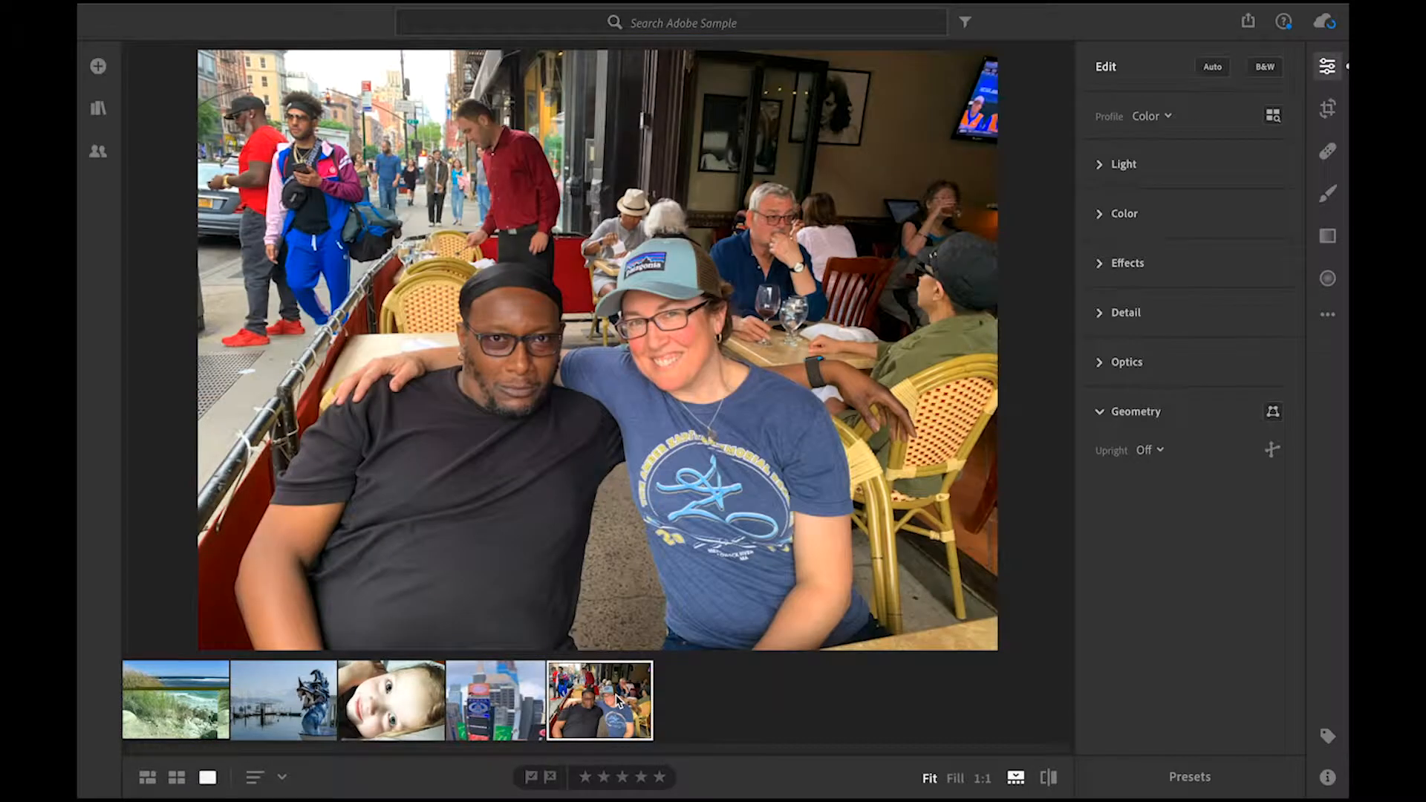
click(1320, 71)
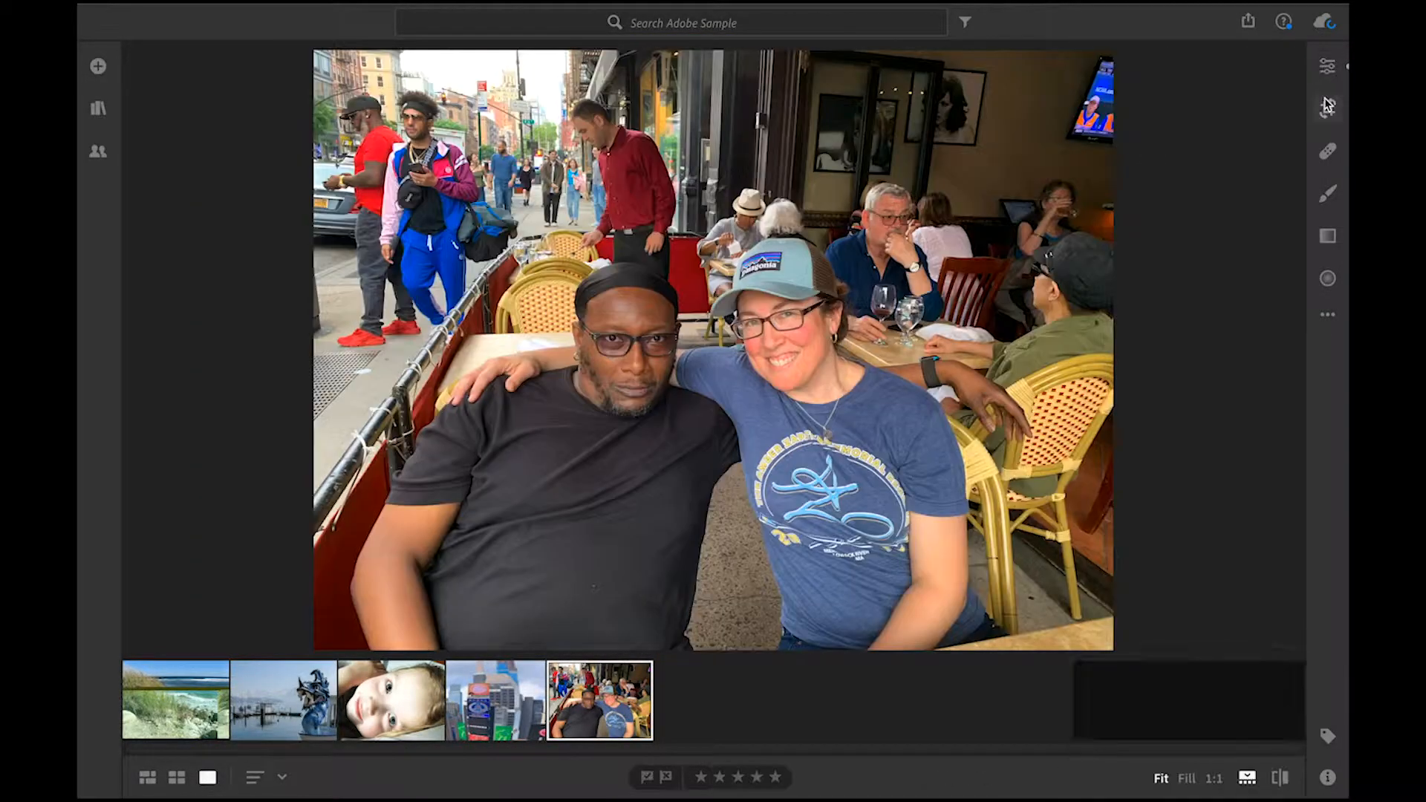
click(1327, 108)
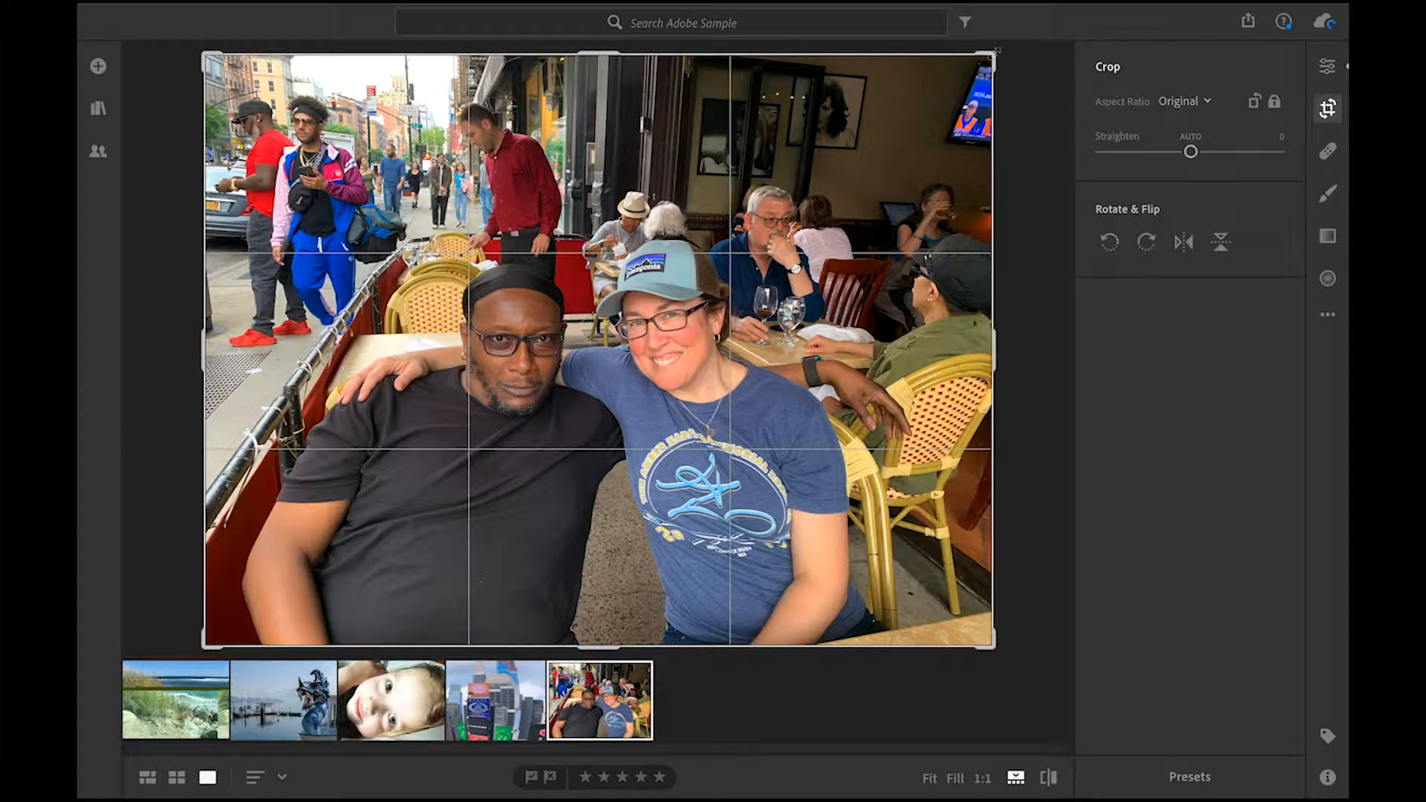
drag(994, 52, 907, 155)
drag(759, 282, 640, 332)
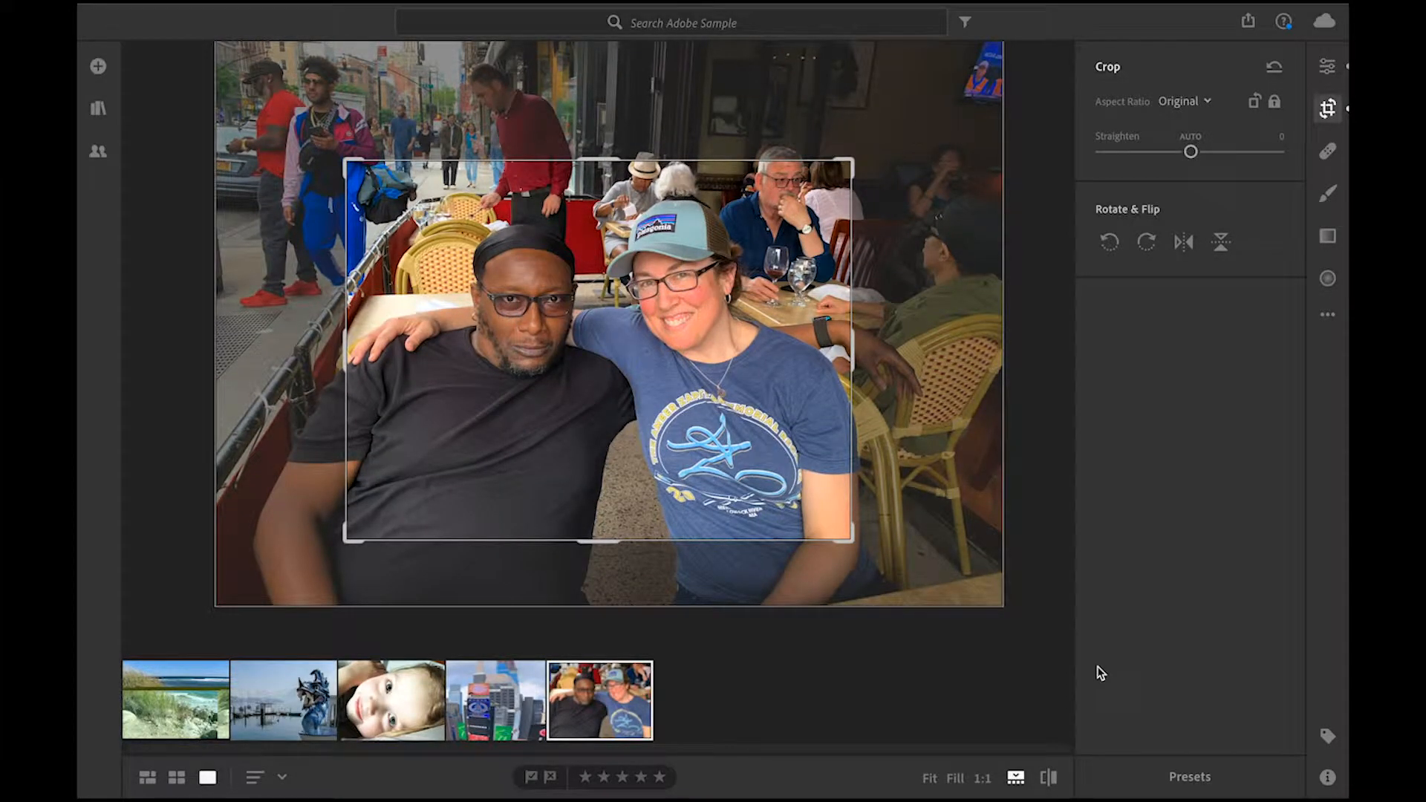
click(1333, 112)
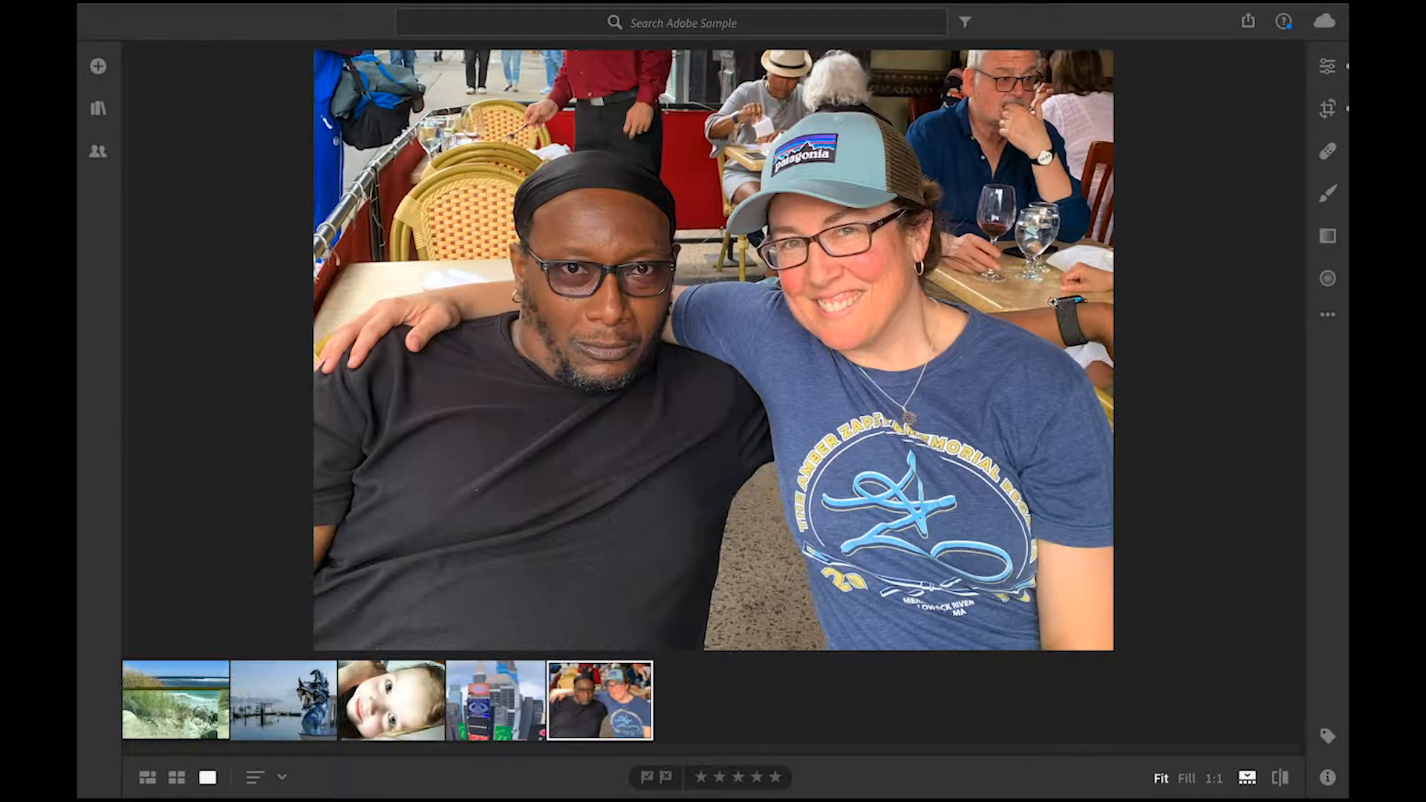
Rotate the cropped restaurant photo counterclockwise in 90-degree turns through a full circle
click(1330, 109)
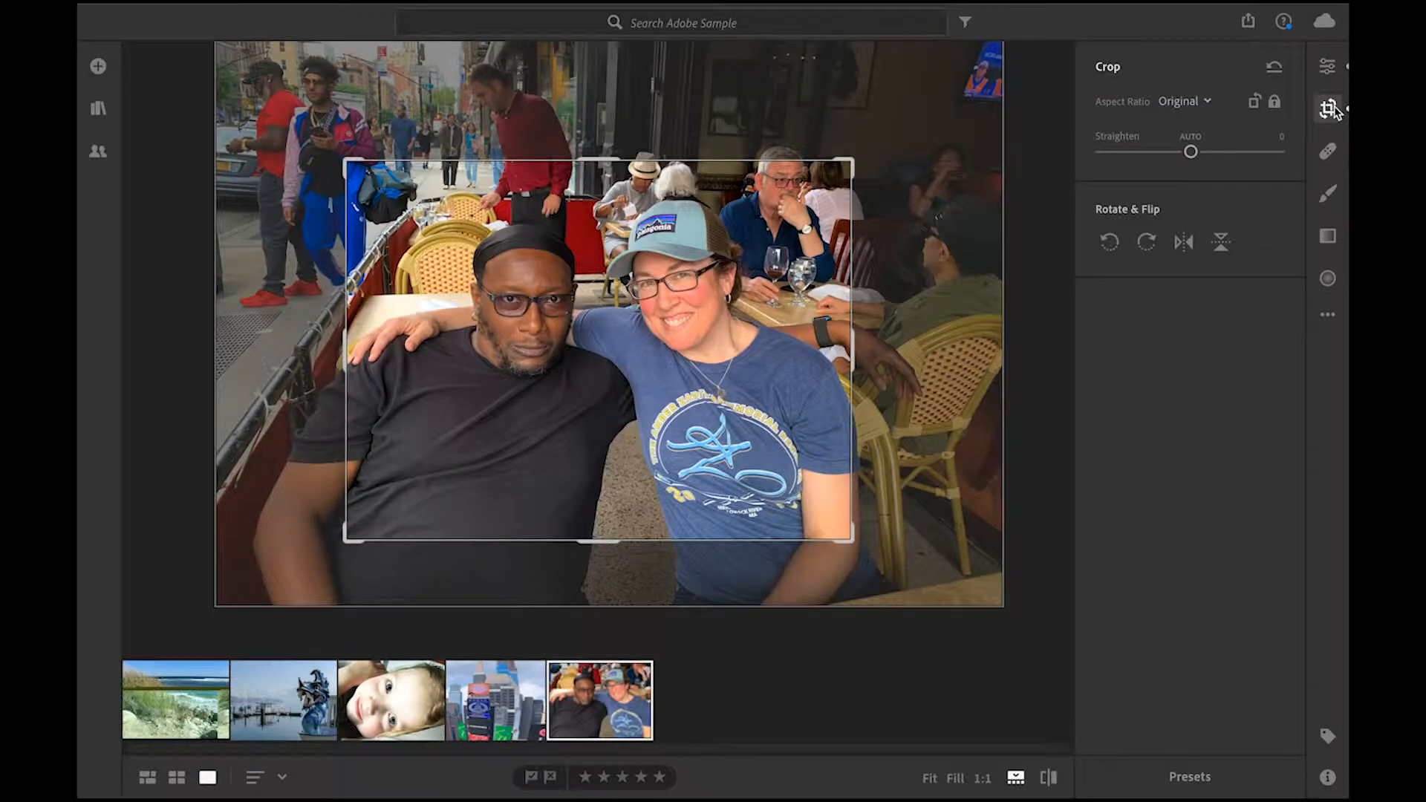
click(1110, 243)
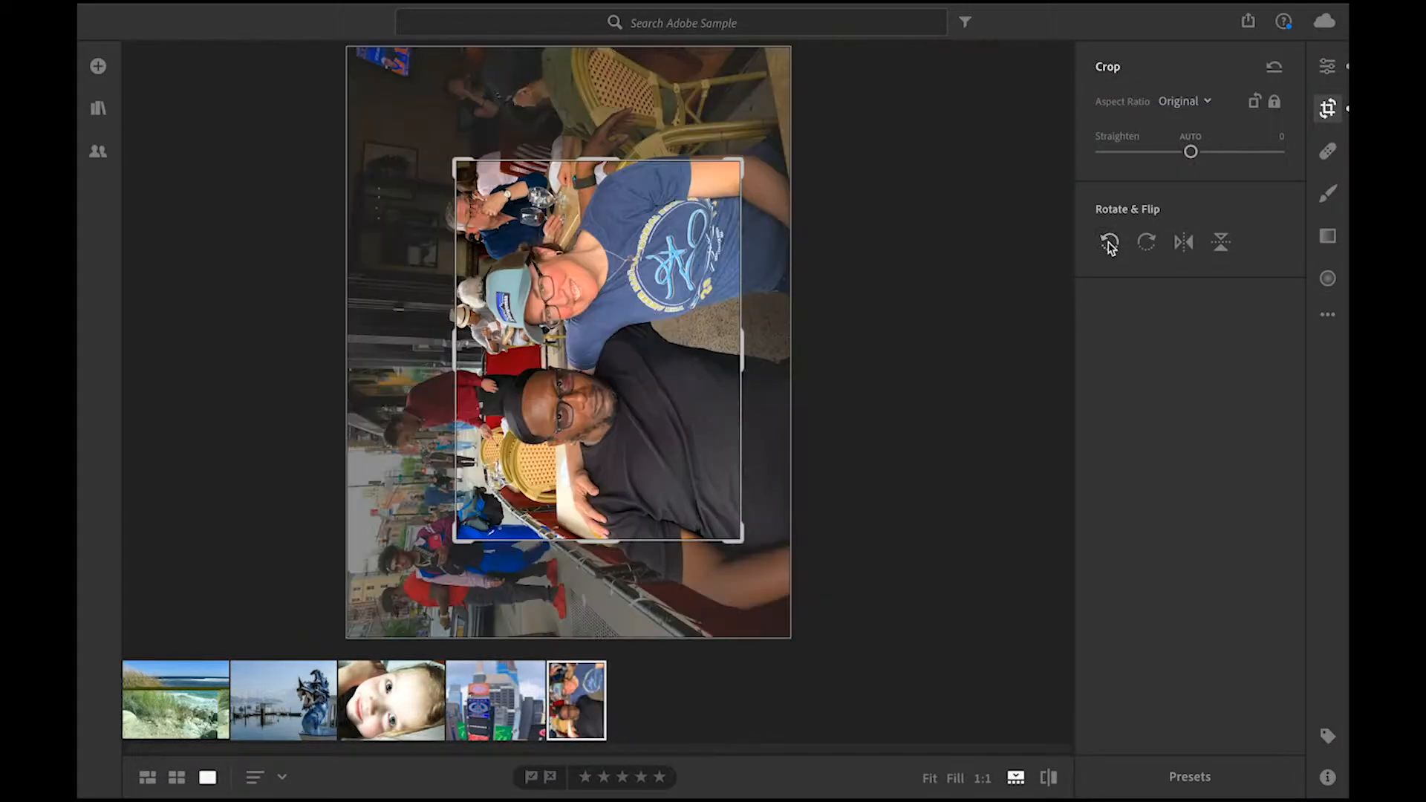
click(1110, 243)
click(1109, 244)
click(1110, 244)
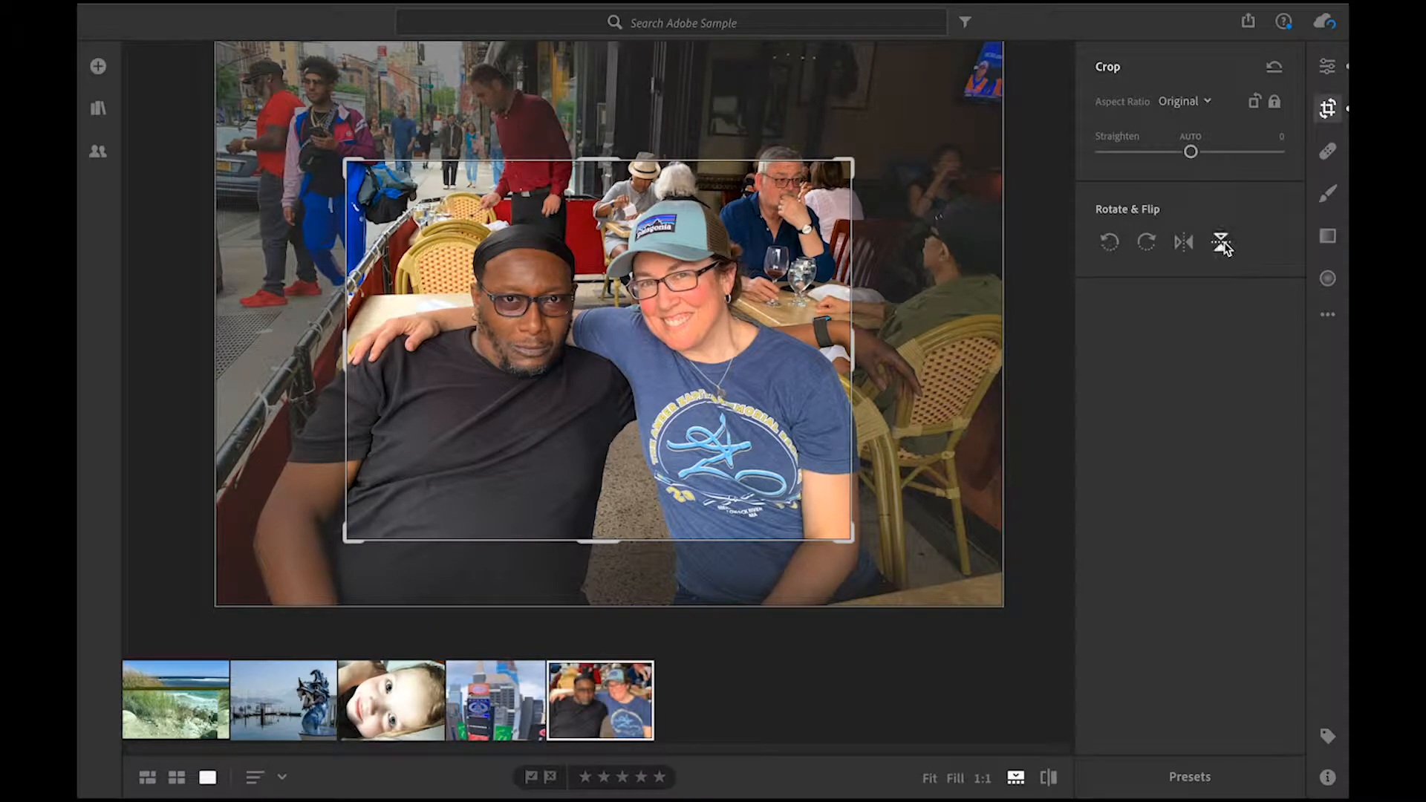
Try flipping the restaurant photo vertically and horizontally, return it to its original orientation, and close the crop tool
click(1223, 244)
click(1223, 244)
click(1192, 246)
click(1192, 247)
click(1188, 246)
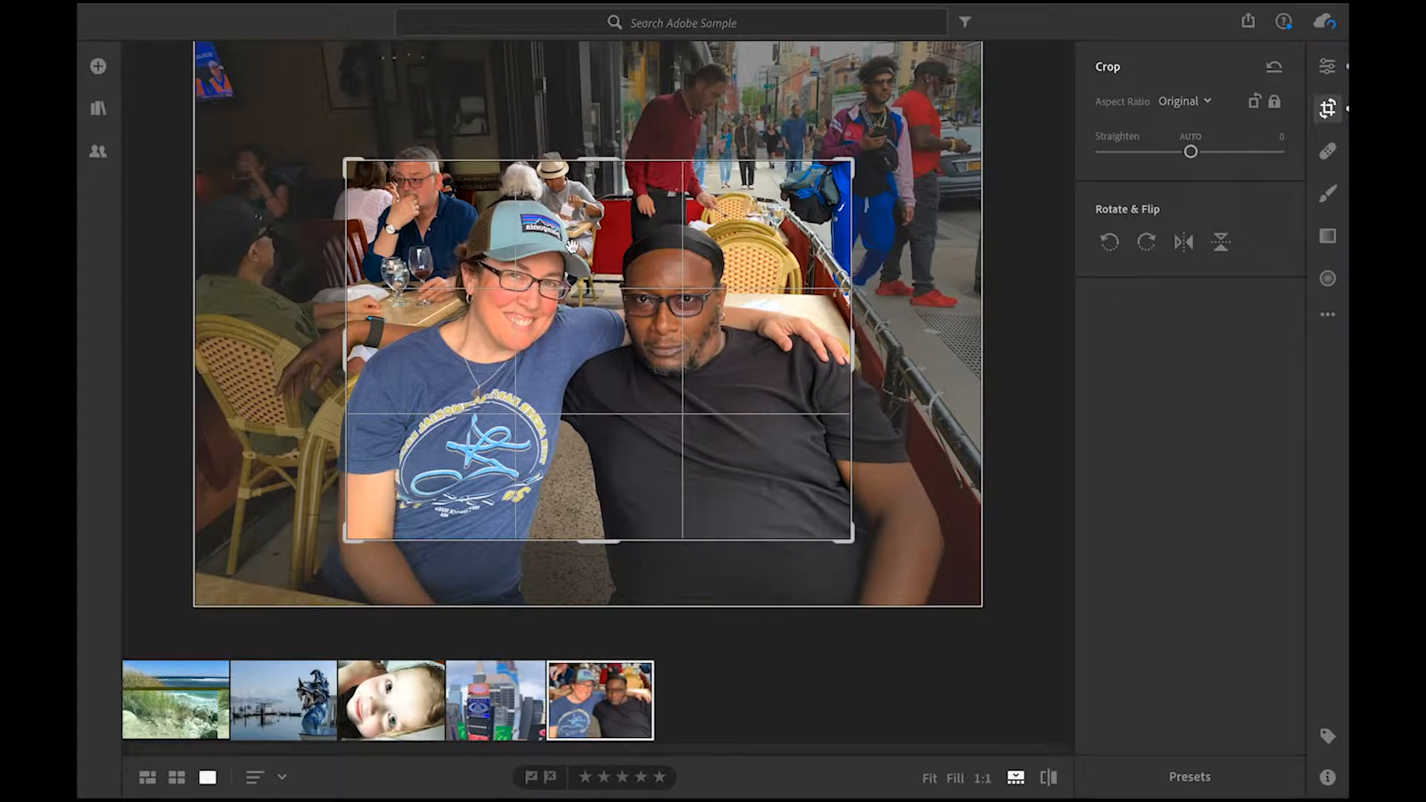
click(1184, 245)
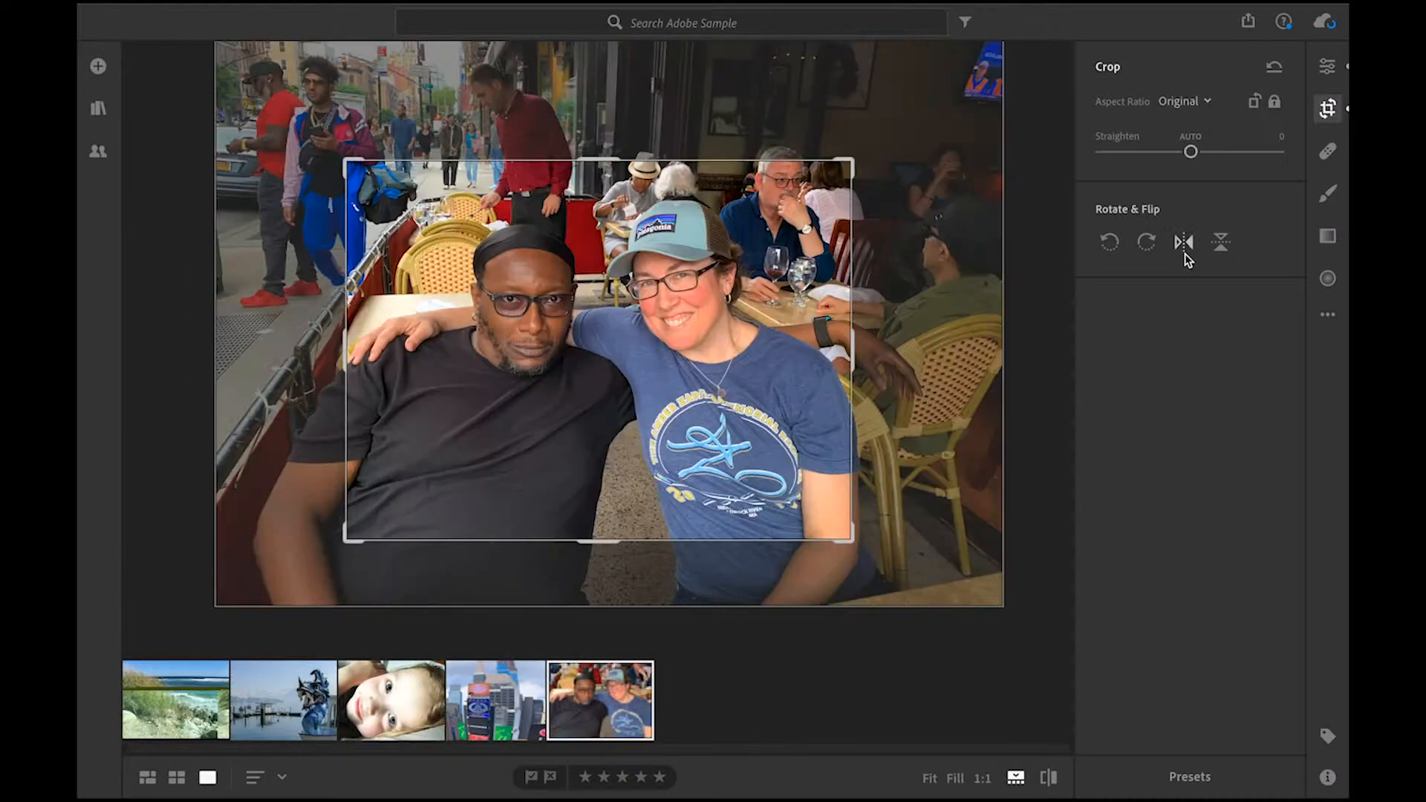
click(1329, 110)
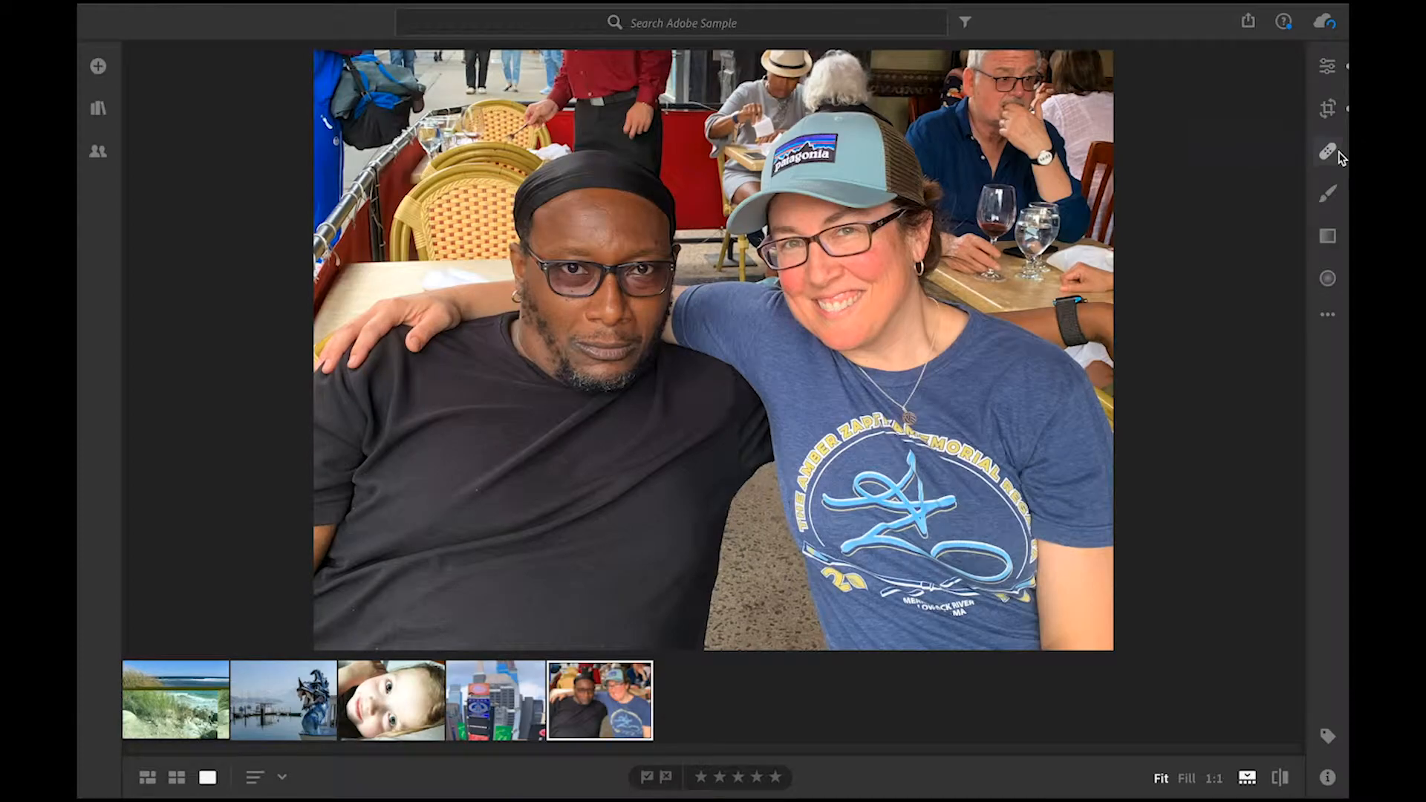
Heal the reflection in the pupil of the child's lower eye with the Healing Brush at size 76, sampling from the upper eye
click(1329, 152)
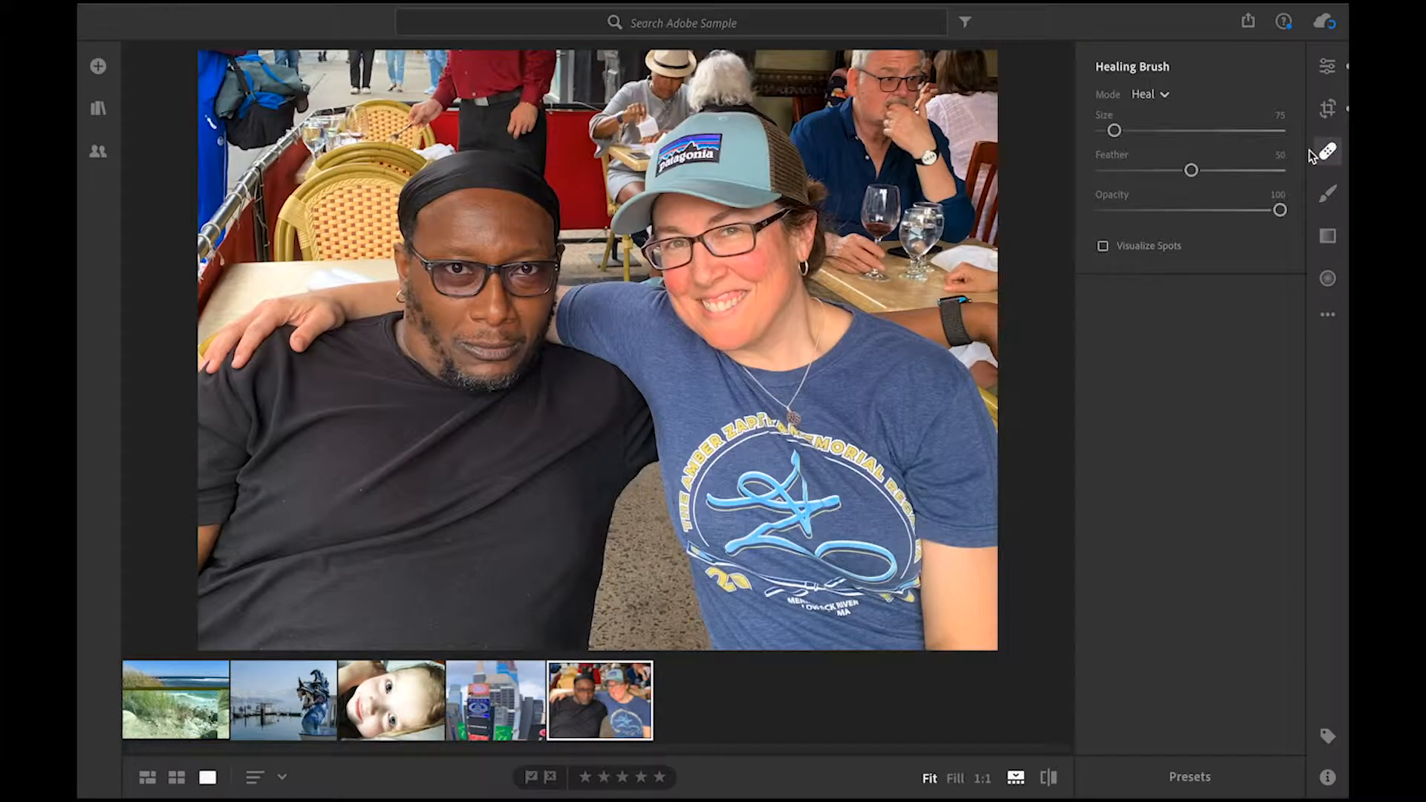
click(399, 703)
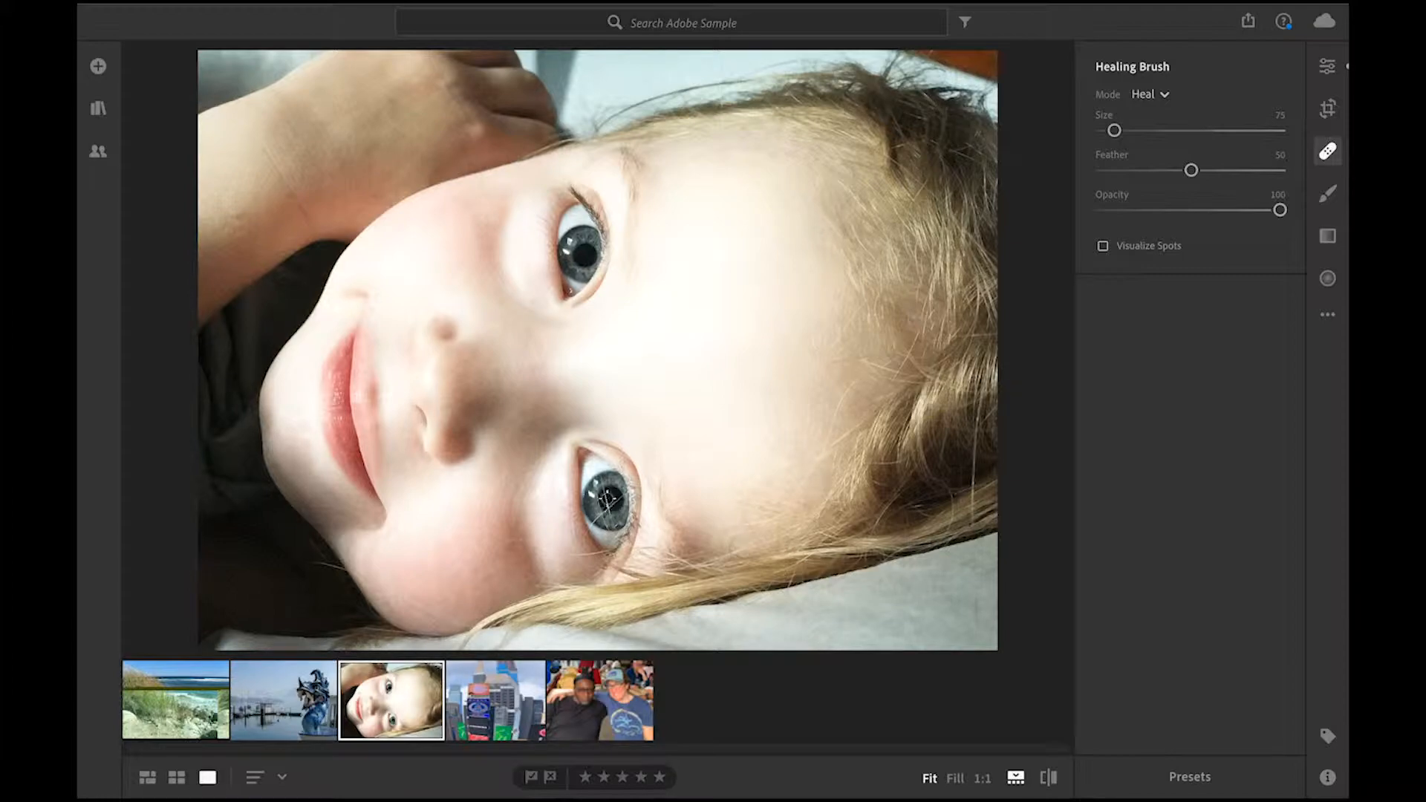
click(608, 498)
drag(596, 495, 584, 256)
scroll(608, 498, up, 2)
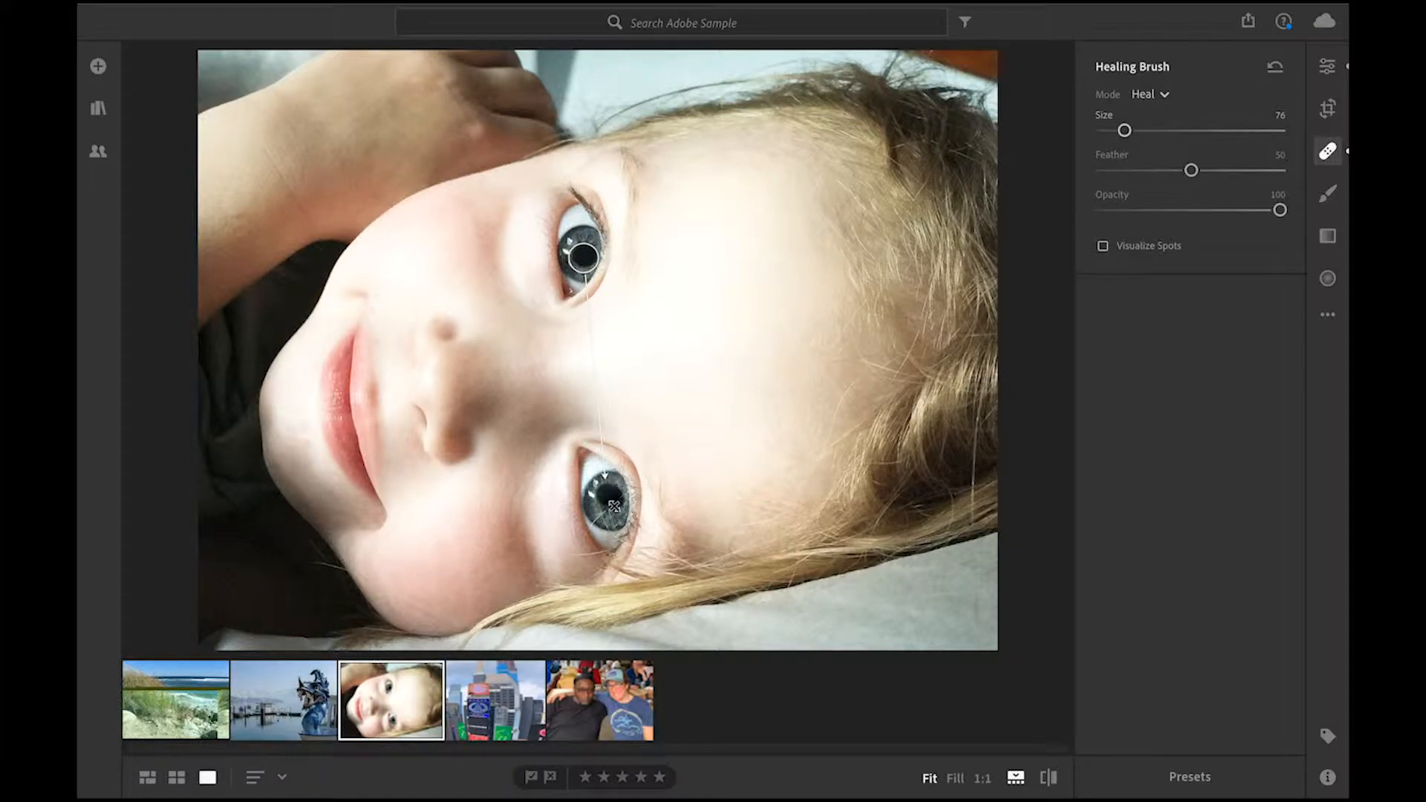
drag(608, 498, 615, 505)
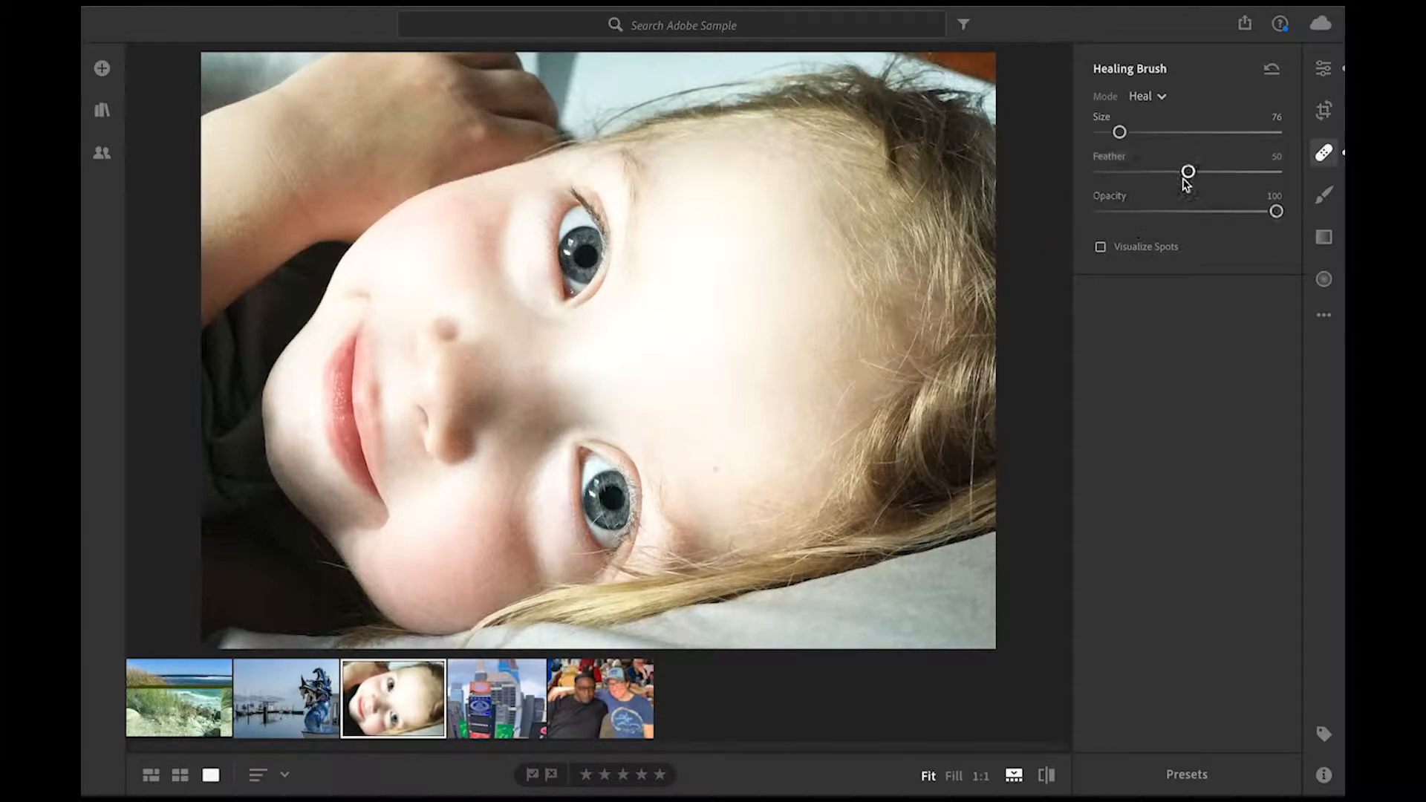
Set the healed spot's Feather to 63, keep its Opacity at 100, and close the Healing Brush
mouse_move(1186, 177)
mouse_down()
mouse_move(1203, 179)
mouse_move(1152, 179)
mouse_move(1197, 177)
mouse_up()
mouse_move(1277, 213)
mouse_down()
mouse_move(1128, 215)
mouse_move(1305, 217)
mouse_up()
drag(1197, 171, 1212, 171)
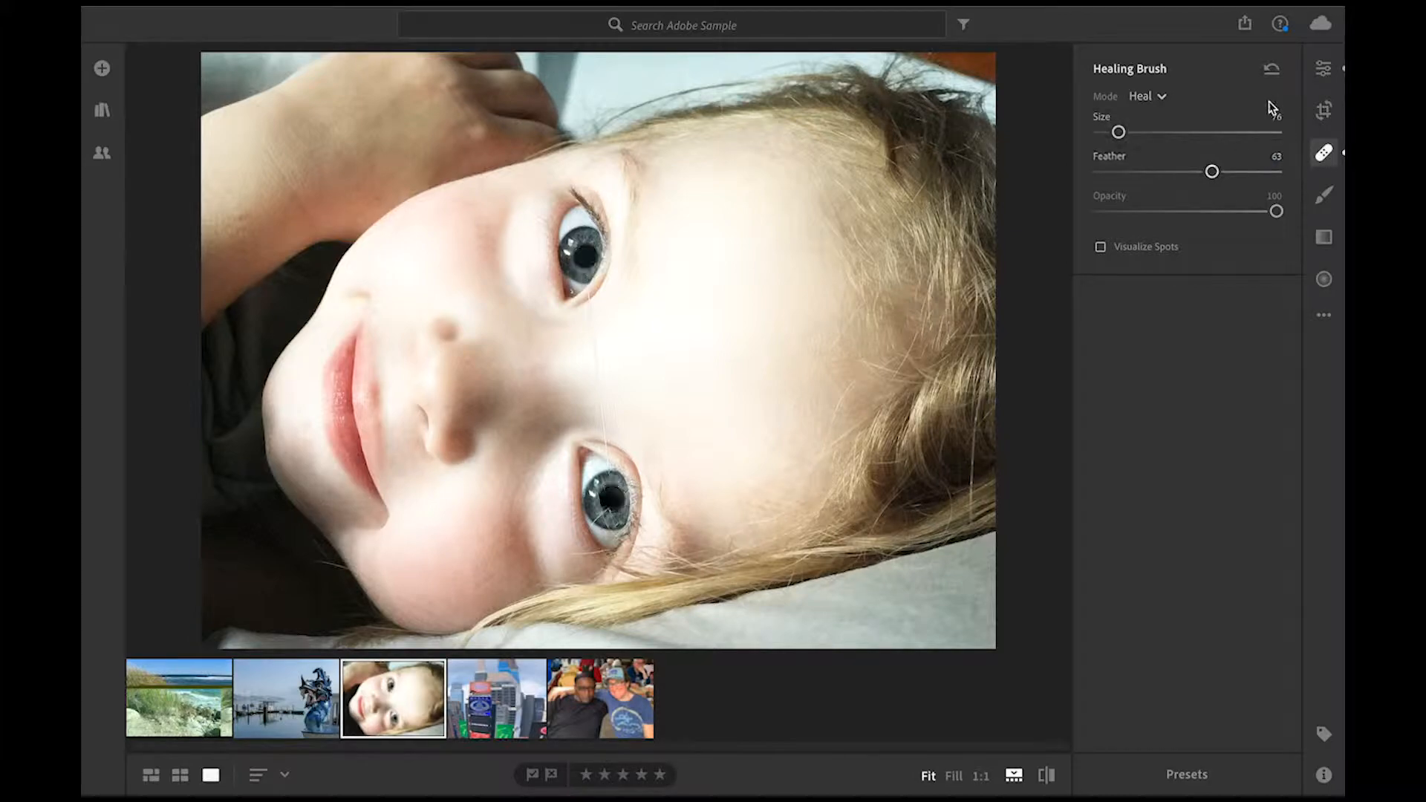
click(1326, 155)
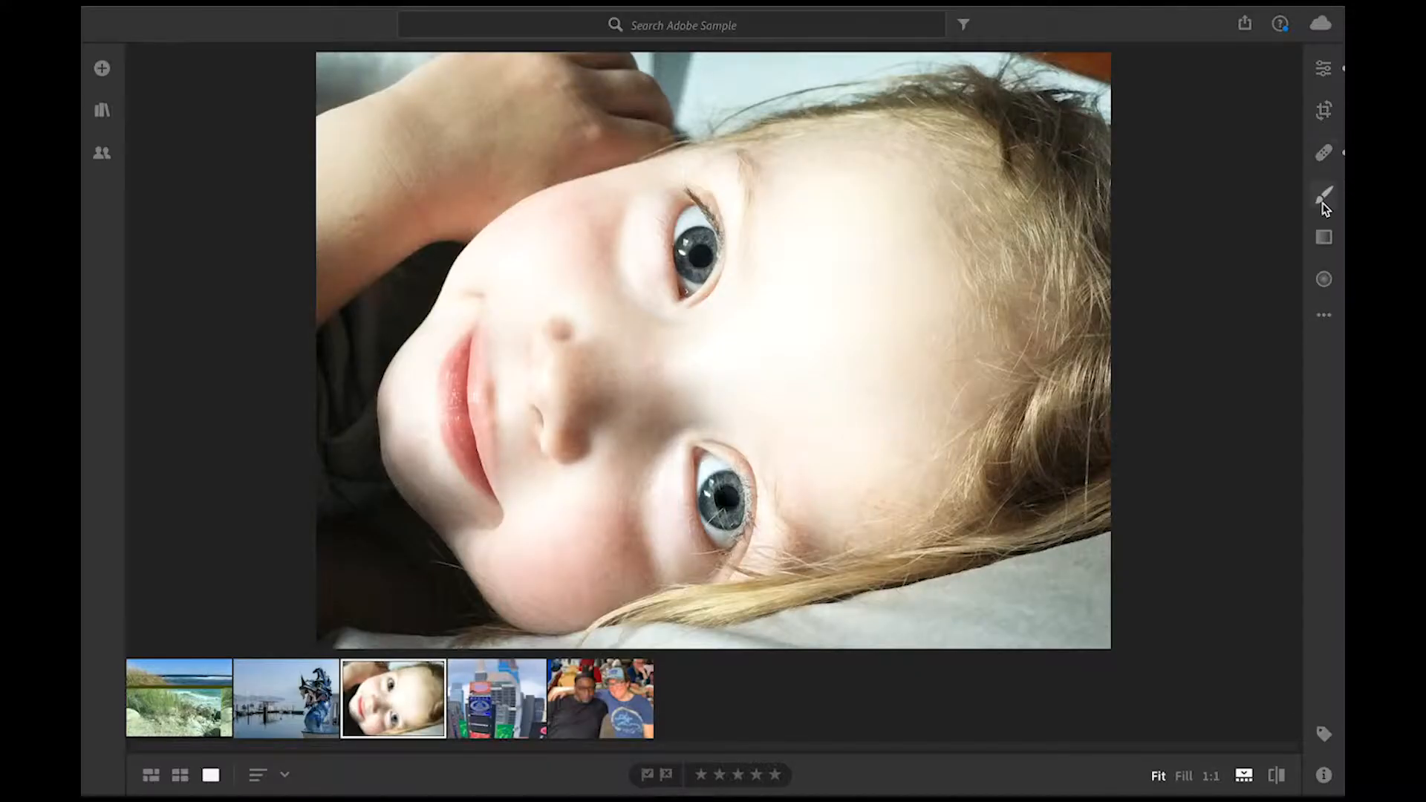
Open the Brush tool on the restaurant photo and set its Saturation to -100
click(1324, 197)
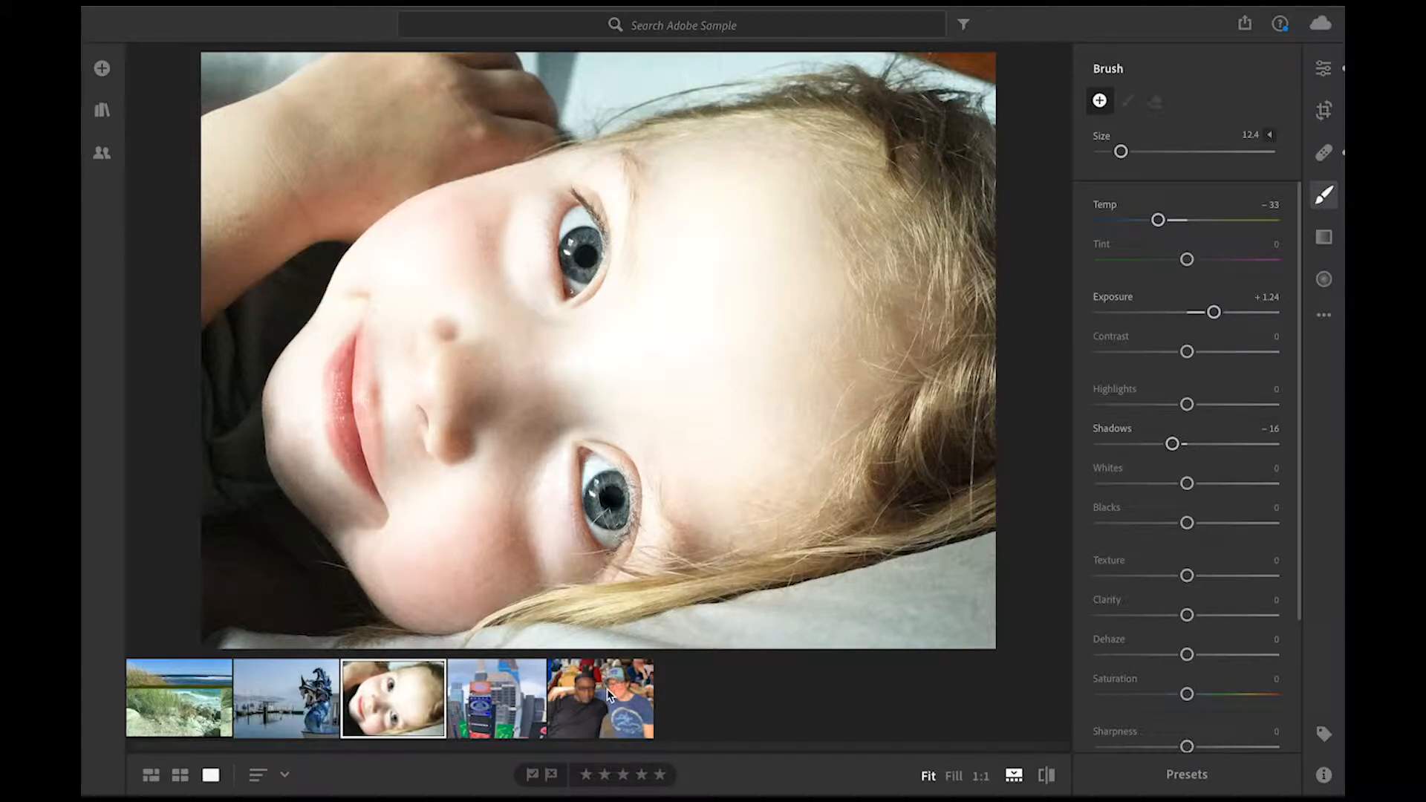
click(583, 684)
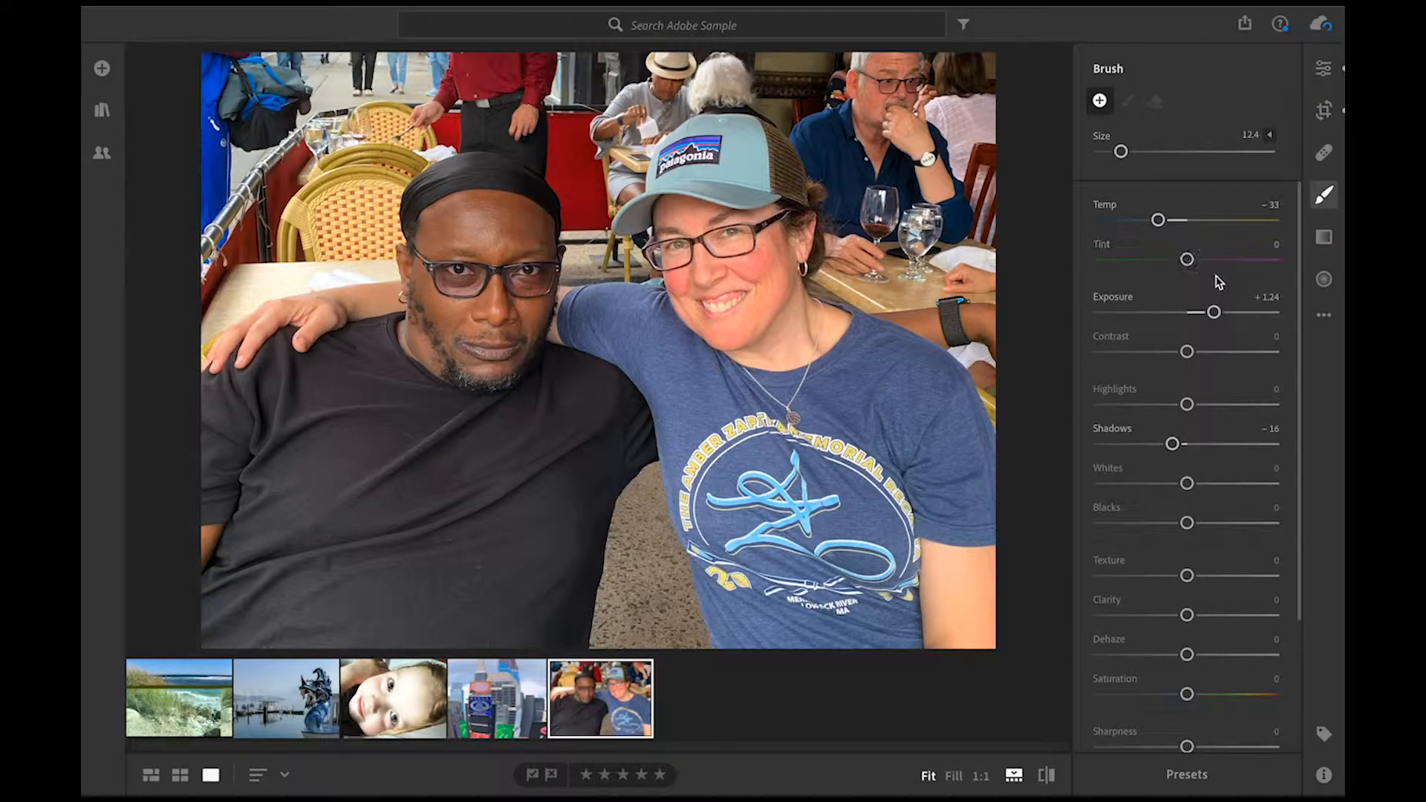
drag(1188, 696, 1099, 696)
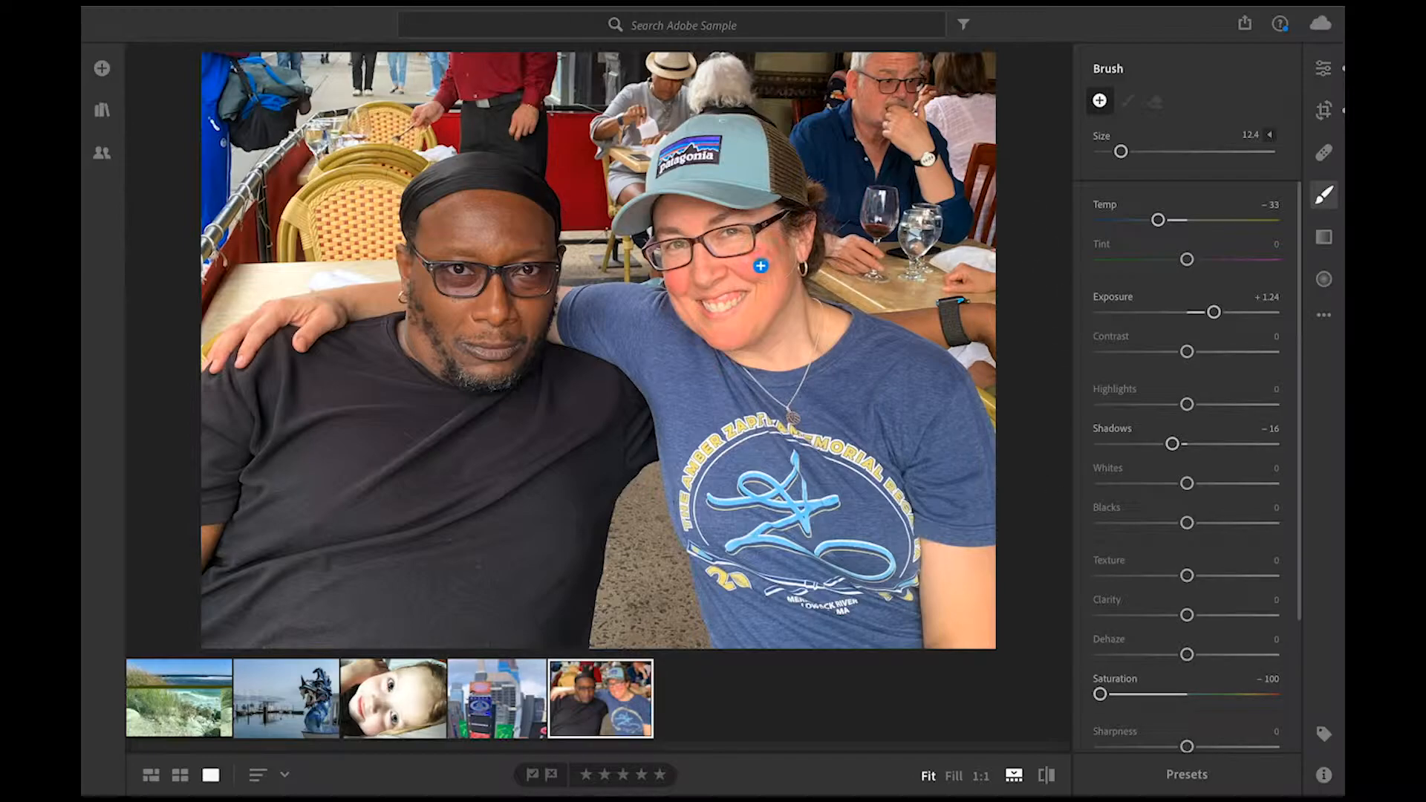
Paint the desaturating brush over the woman's face, neck, and the shoulders and upper part of her blue shirt
click(752, 272)
mouse_move(757, 265)
mouse_down()
mouse_move(716, 220)
mouse_move(655, 217)
mouse_move(644, 238)
mouse_up()
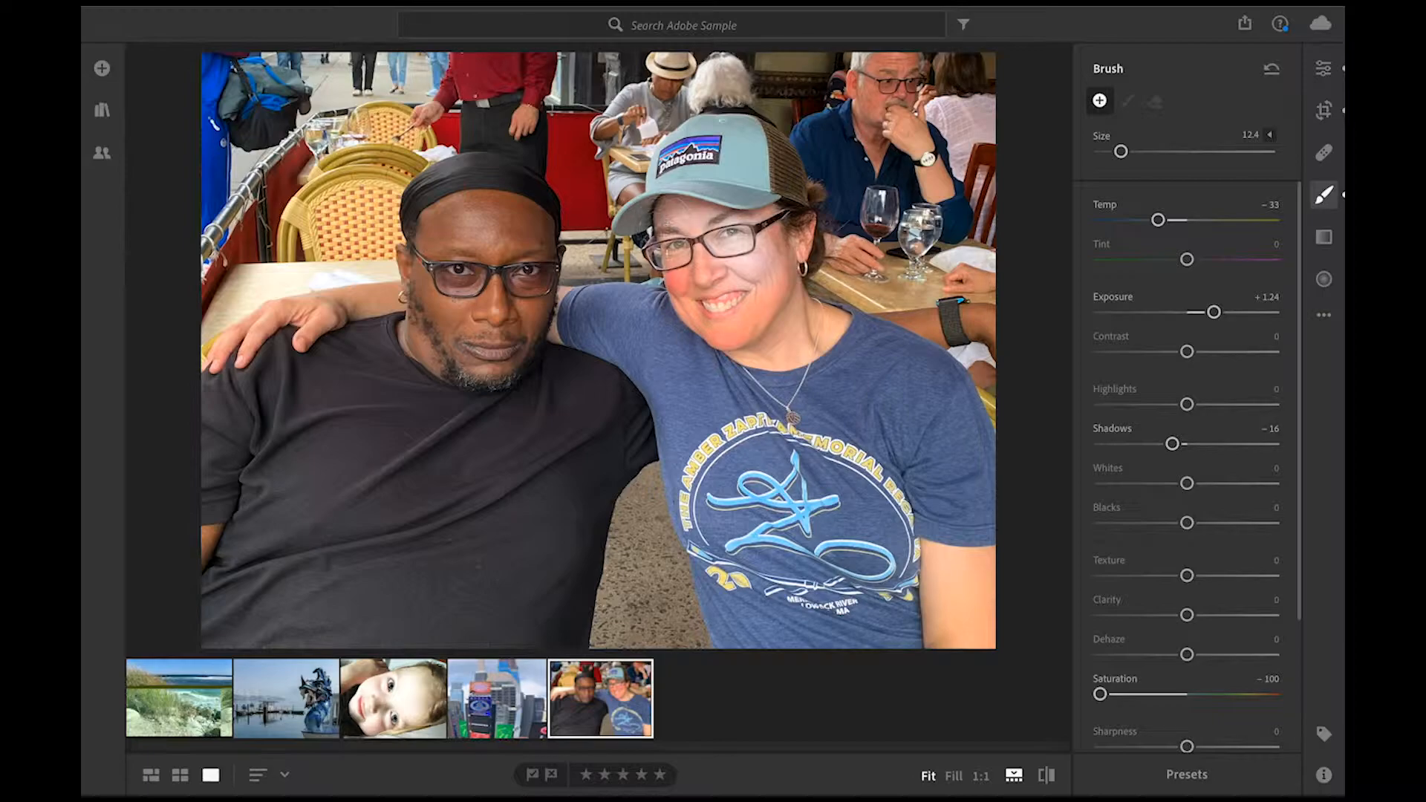
mouse_move(680, 281)
mouse_down()
mouse_move(676, 269)
mouse_move(685, 290)
mouse_up()
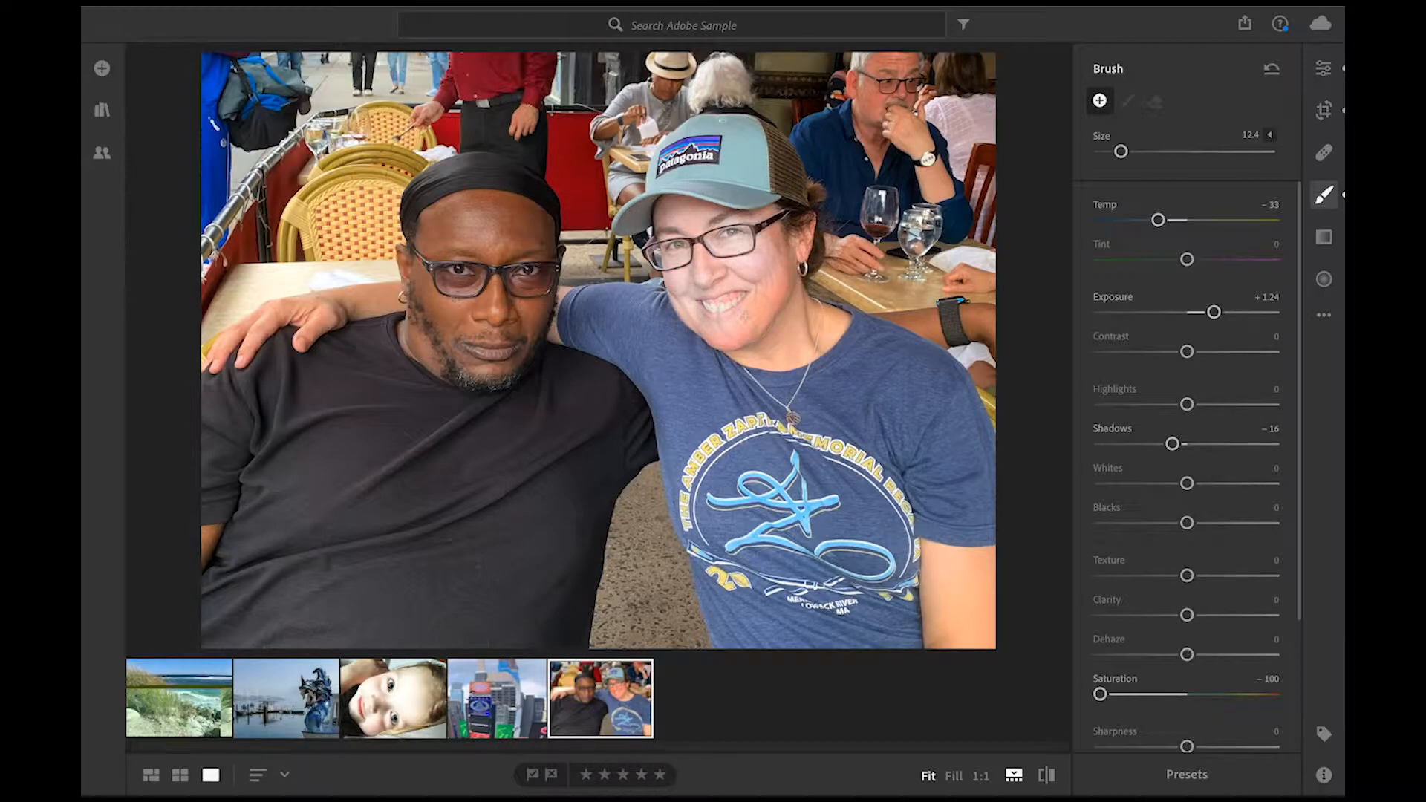
mouse_move(743, 315)
mouse_down()
mouse_move(758, 304)
mouse_move(743, 289)
mouse_move(717, 320)
mouse_move(701, 225)
mouse_move(773, 246)
mouse_move(802, 322)
mouse_move(789, 342)
mouse_move(606, 315)
mouse_move(673, 298)
mouse_move(732, 382)
mouse_move(813, 404)
mouse_move(846, 409)
mouse_move(869, 371)
mouse_move(897, 364)
mouse_move(877, 333)
mouse_move(903, 342)
mouse_move(887, 328)
mouse_move(943, 375)
mouse_move(928, 364)
mouse_move(878, 386)
mouse_move(757, 355)
mouse_up()
drag(666, 361, 674, 374)
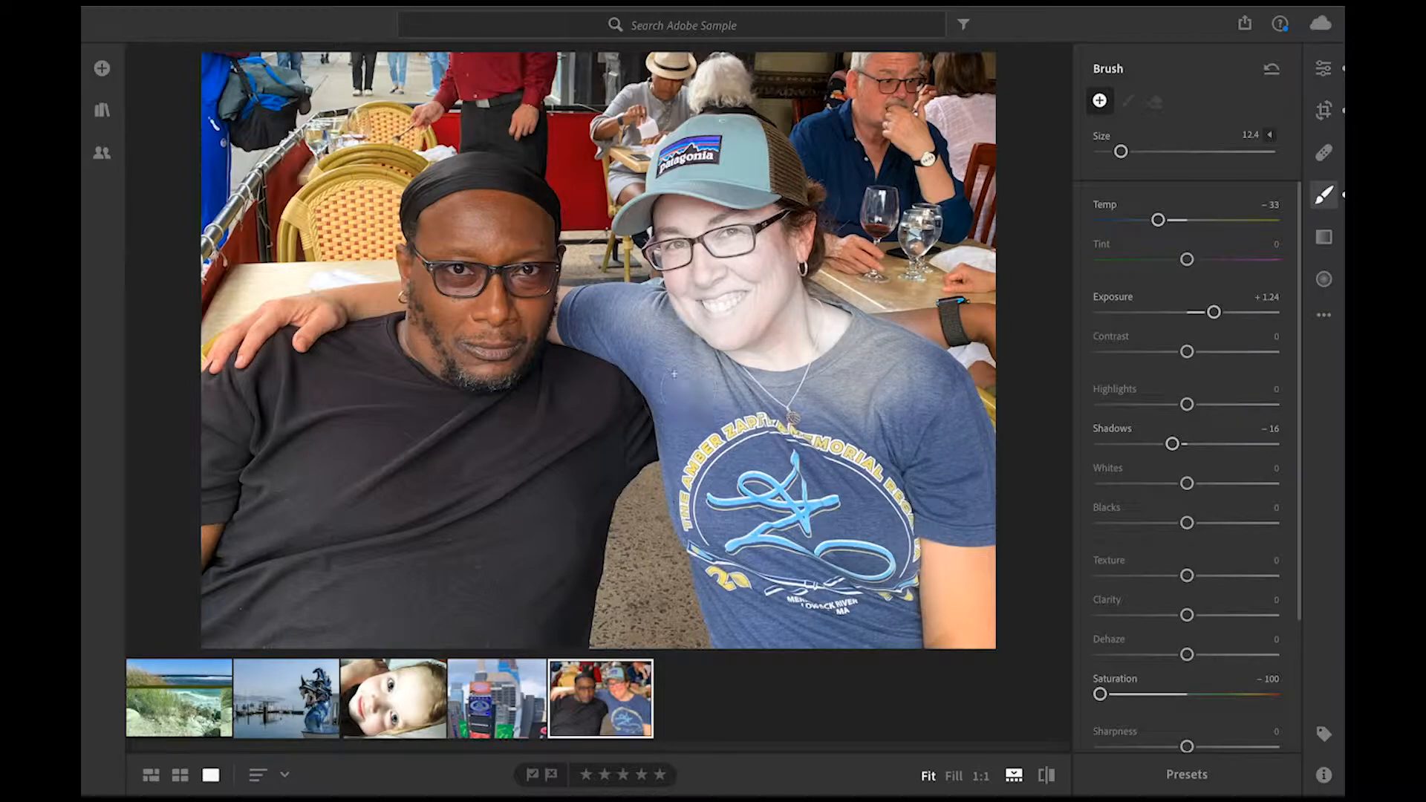
mouse_move(693, 438)
mouse_down()
mouse_move(682, 423)
mouse_move(687, 439)
mouse_move(702, 422)
mouse_move(685, 379)
mouse_up()
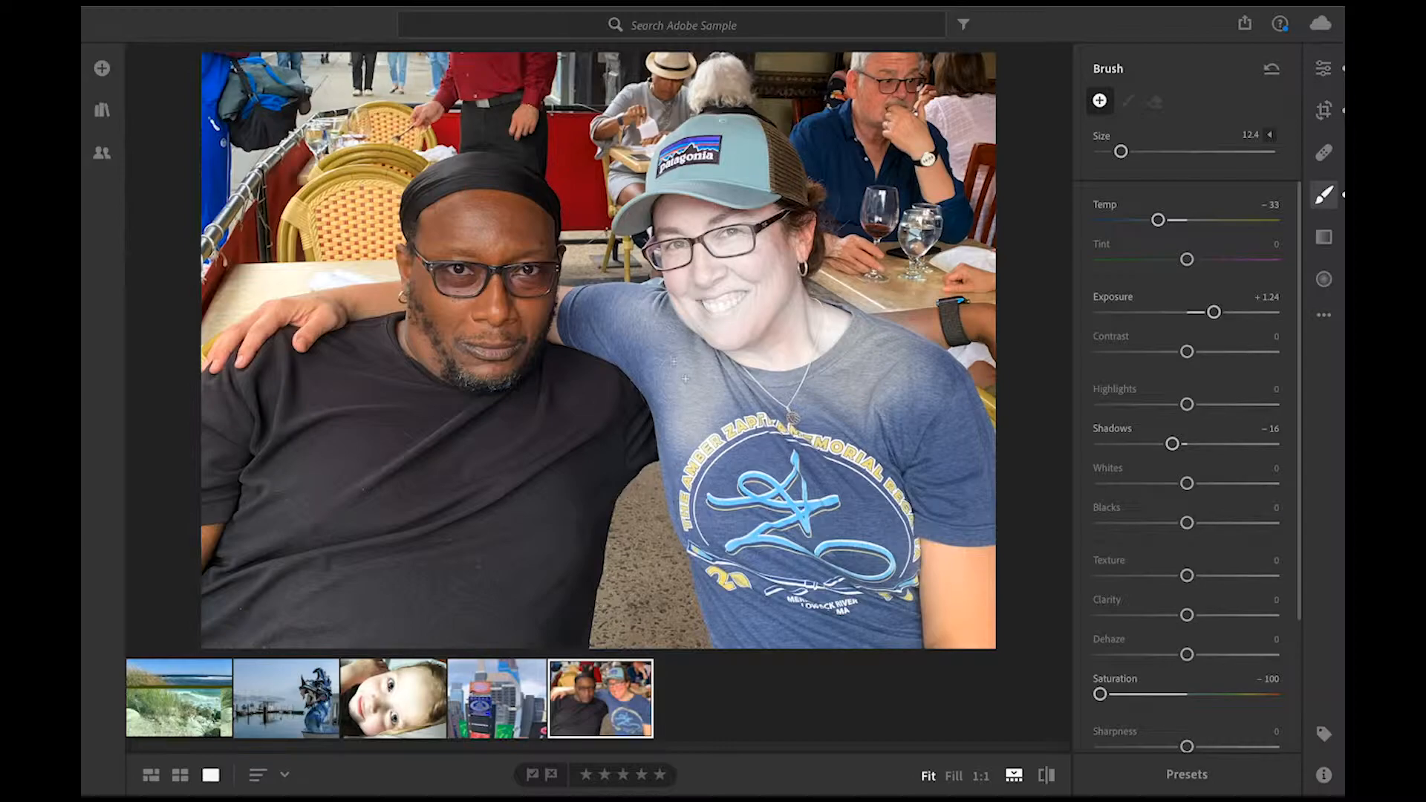
mouse_move(629, 338)
mouse_down()
mouse_move(616, 327)
mouse_move(633, 326)
mouse_up()
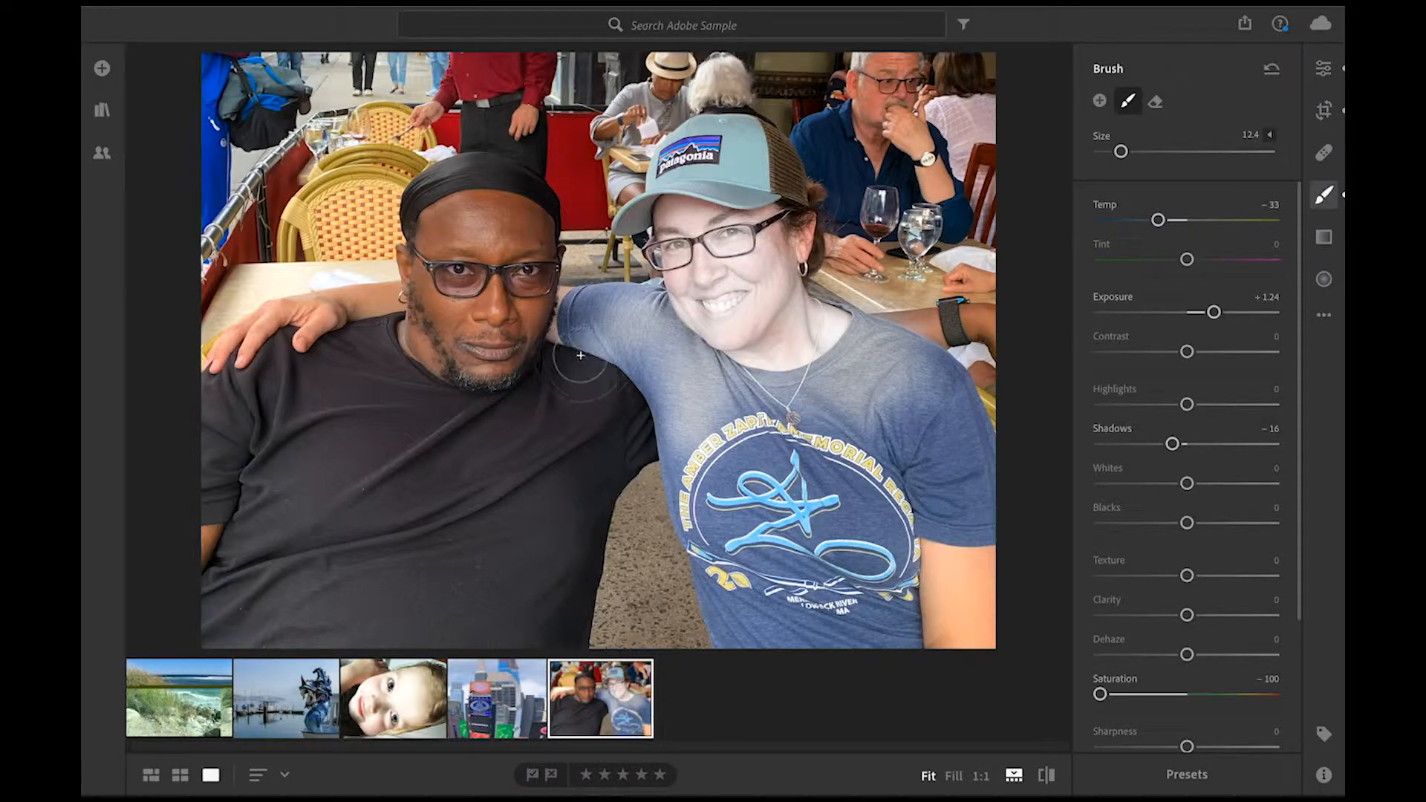
mouse_move(580, 356)
mouse_down()
mouse_move(541, 318)
mouse_move(538, 289)
mouse_move(556, 281)
mouse_up()
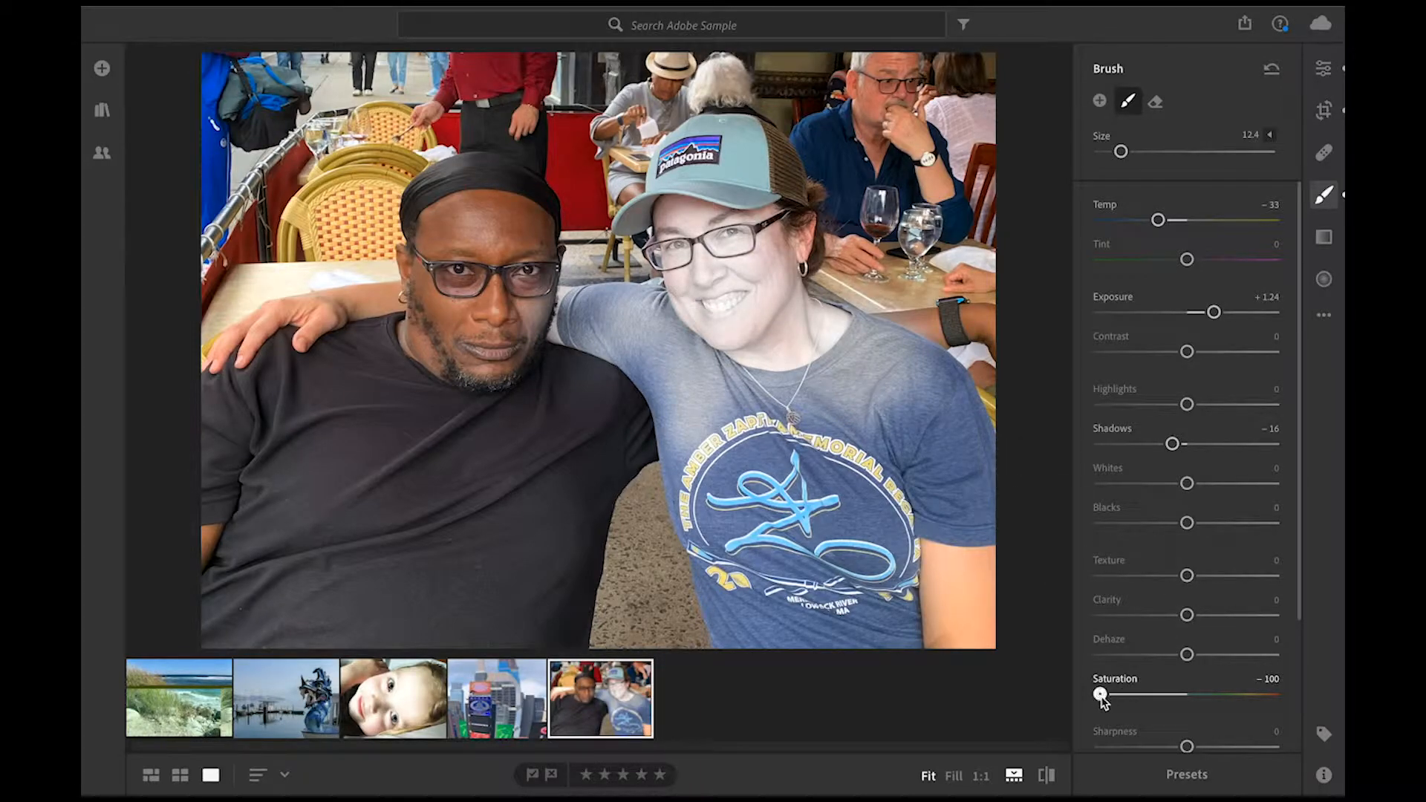
Set the painted brush adjustment's Saturation to +7 and its Shadows to +3 on the restaurant photo
mouse_move(1100, 695)
mouse_down()
mouse_move(1267, 695)
mouse_move(1193, 695)
mouse_up()
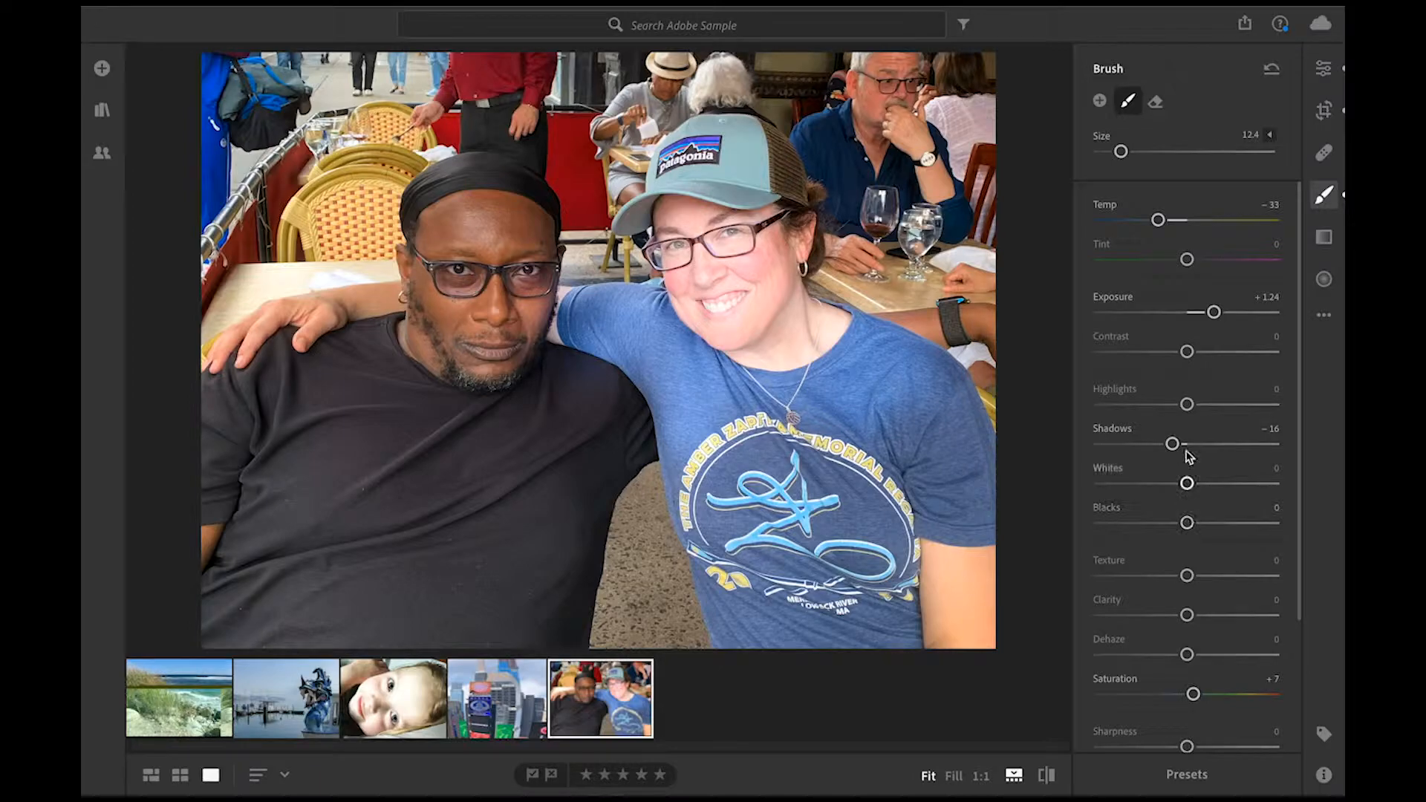
mouse_move(1174, 446)
mouse_down()
mouse_move(1103, 445)
mouse_move(1280, 462)
mouse_move(1260, 445)
mouse_move(1196, 455)
mouse_up()
mouse_move(1187, 259)
mouse_down()
mouse_move(1279, 271)
mouse_move(1187, 259)
mouse_up()
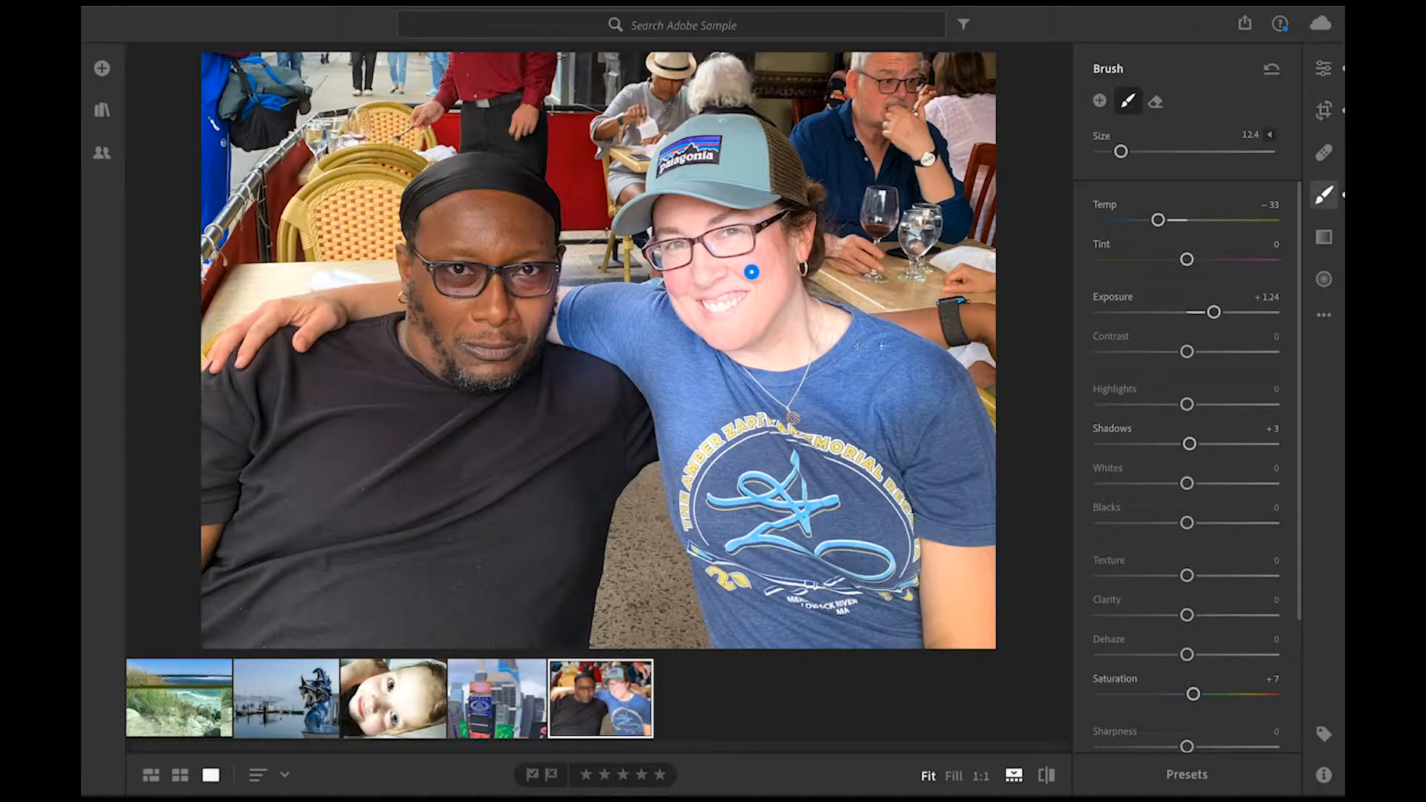
Add a linear gradient from the upper sky down to the water on the dragon harbor photo, with Exposure +4.00
click(1323, 237)
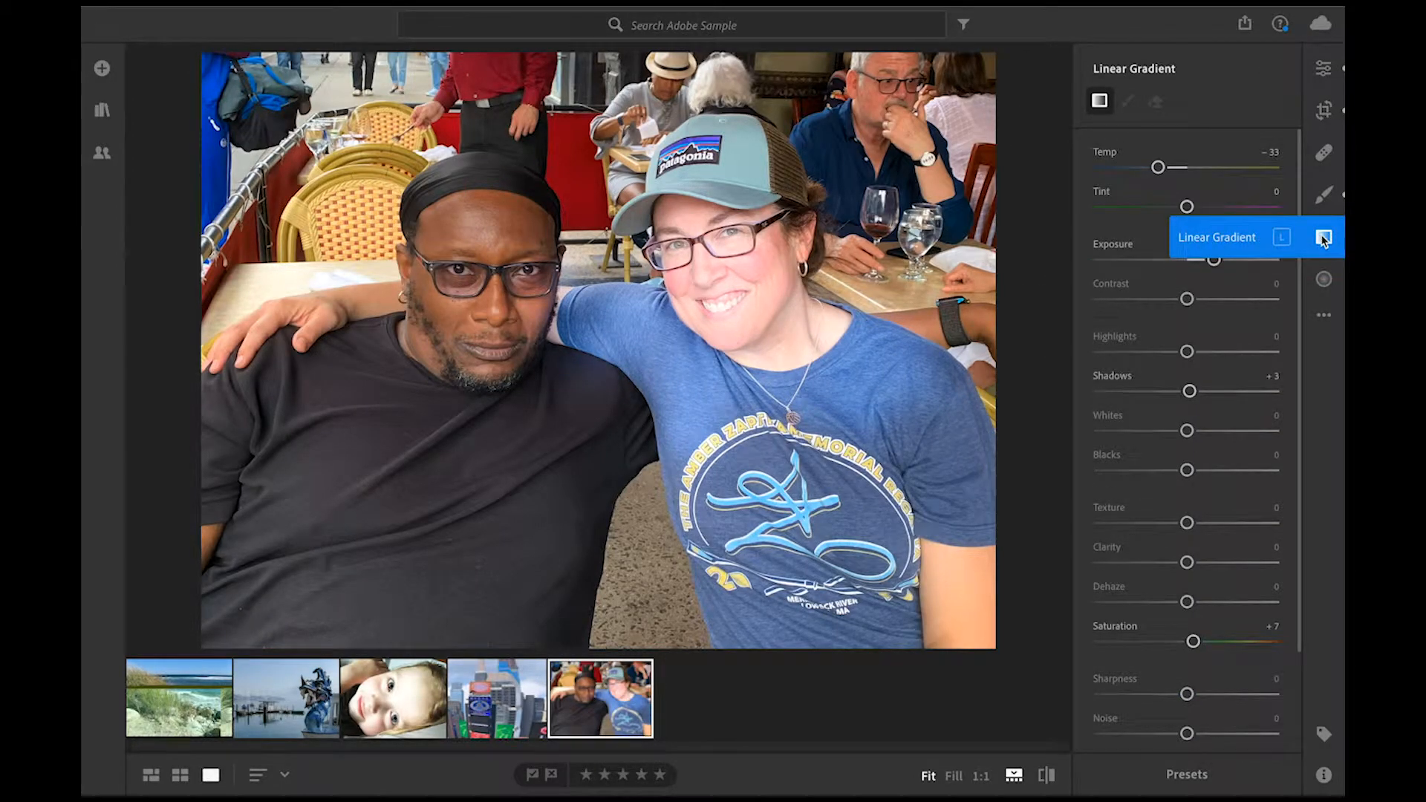
click(297, 707)
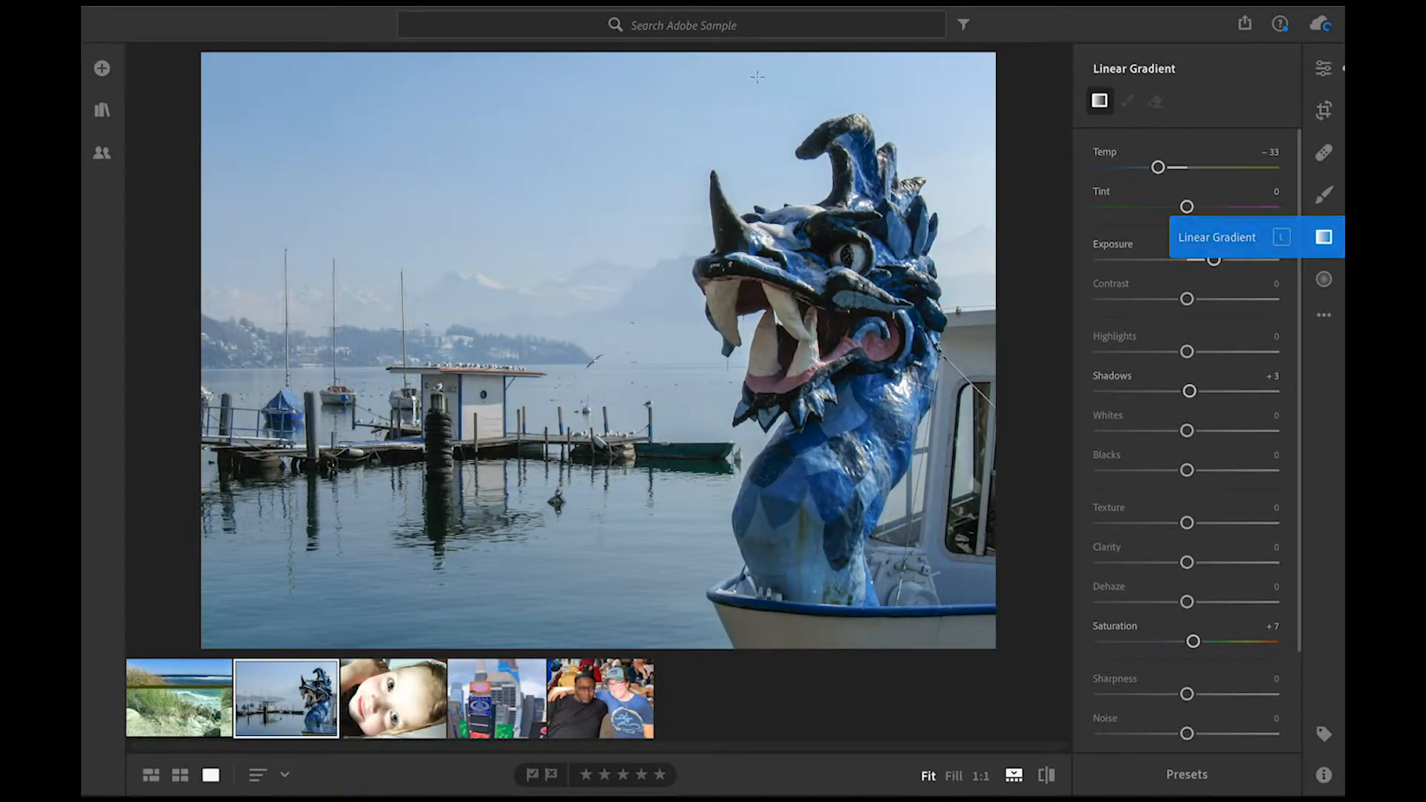
drag(595, 72, 594, 571)
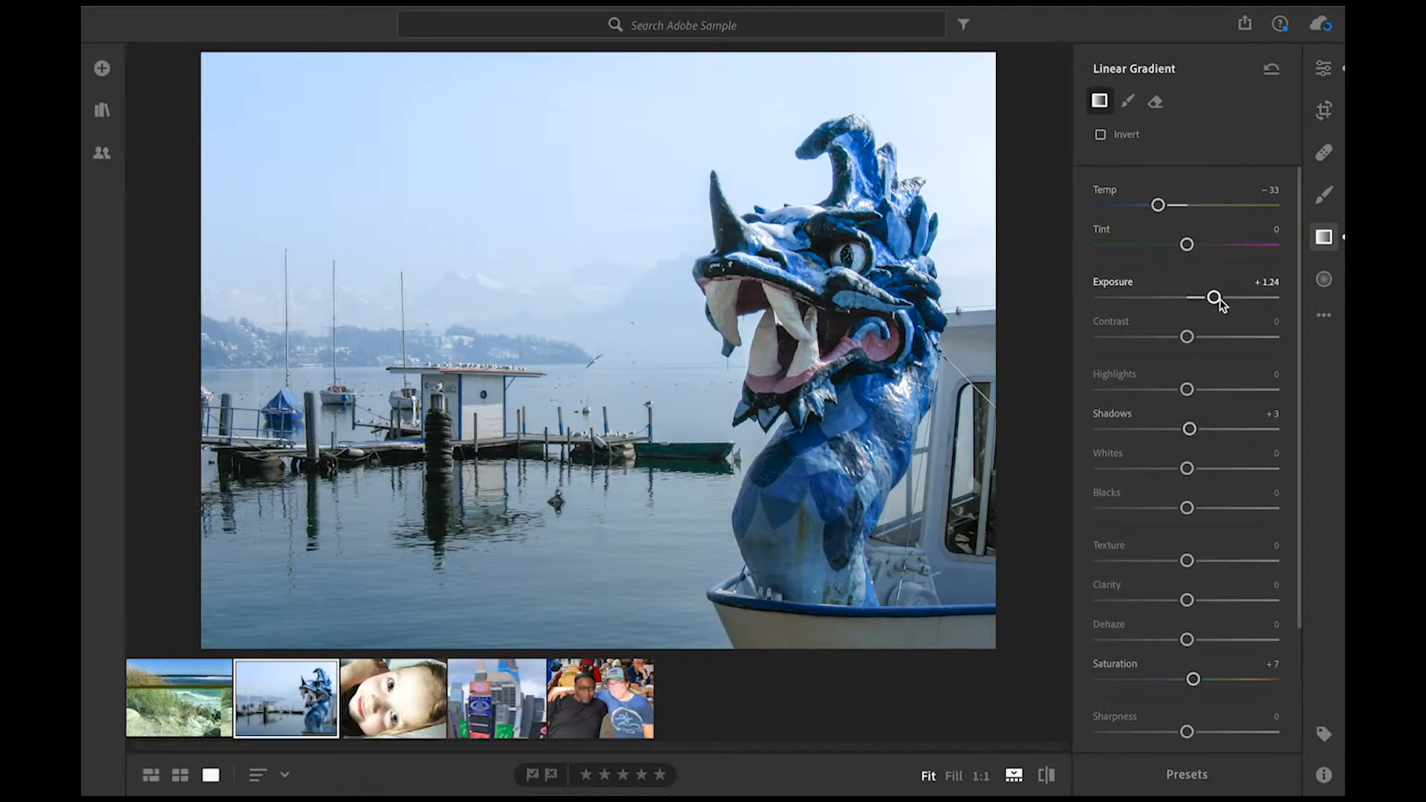
drag(1219, 300, 1289, 299)
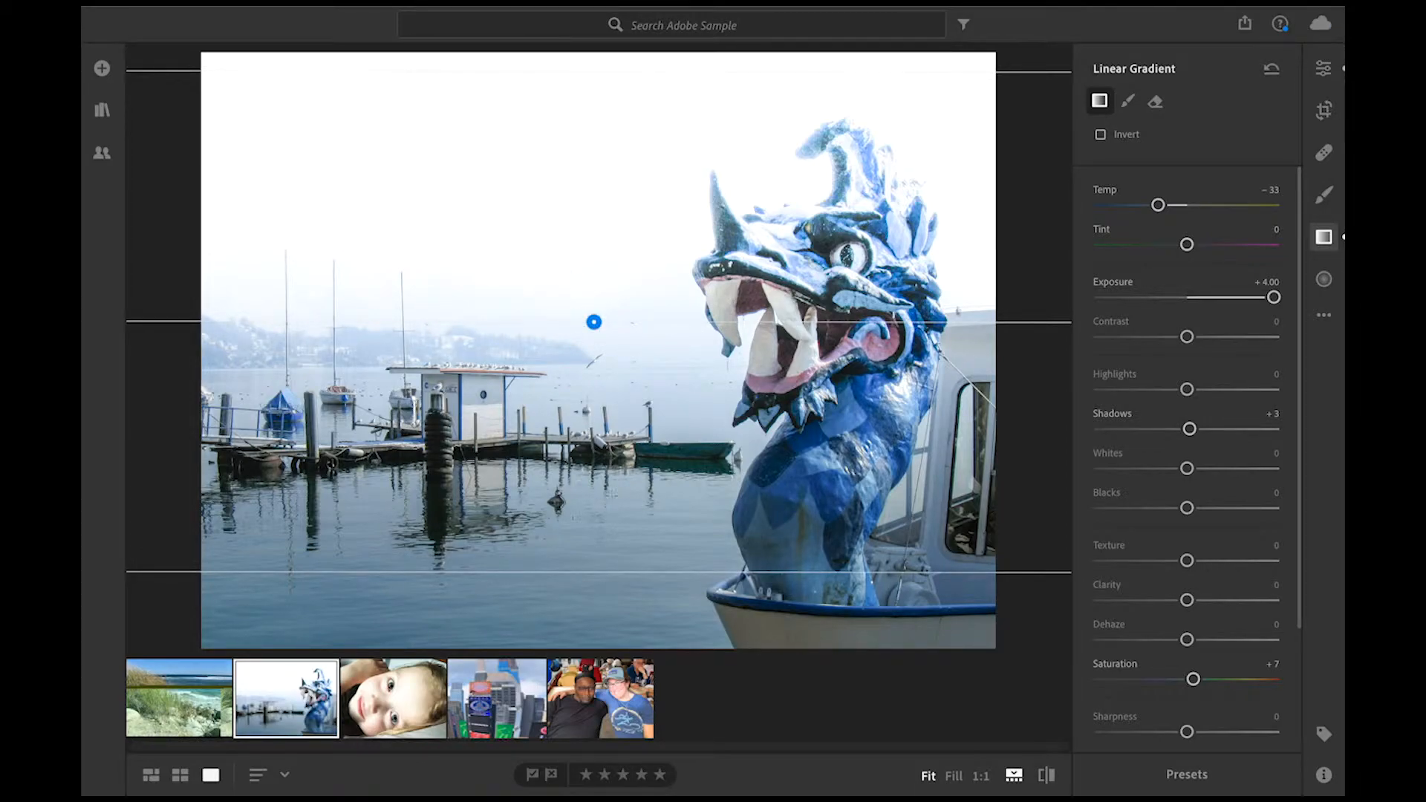
Shorten the linear gradient to end just below the shoreline and set its Exposure to -2.20 and Saturation to +1
drag(596, 573, 672, 393)
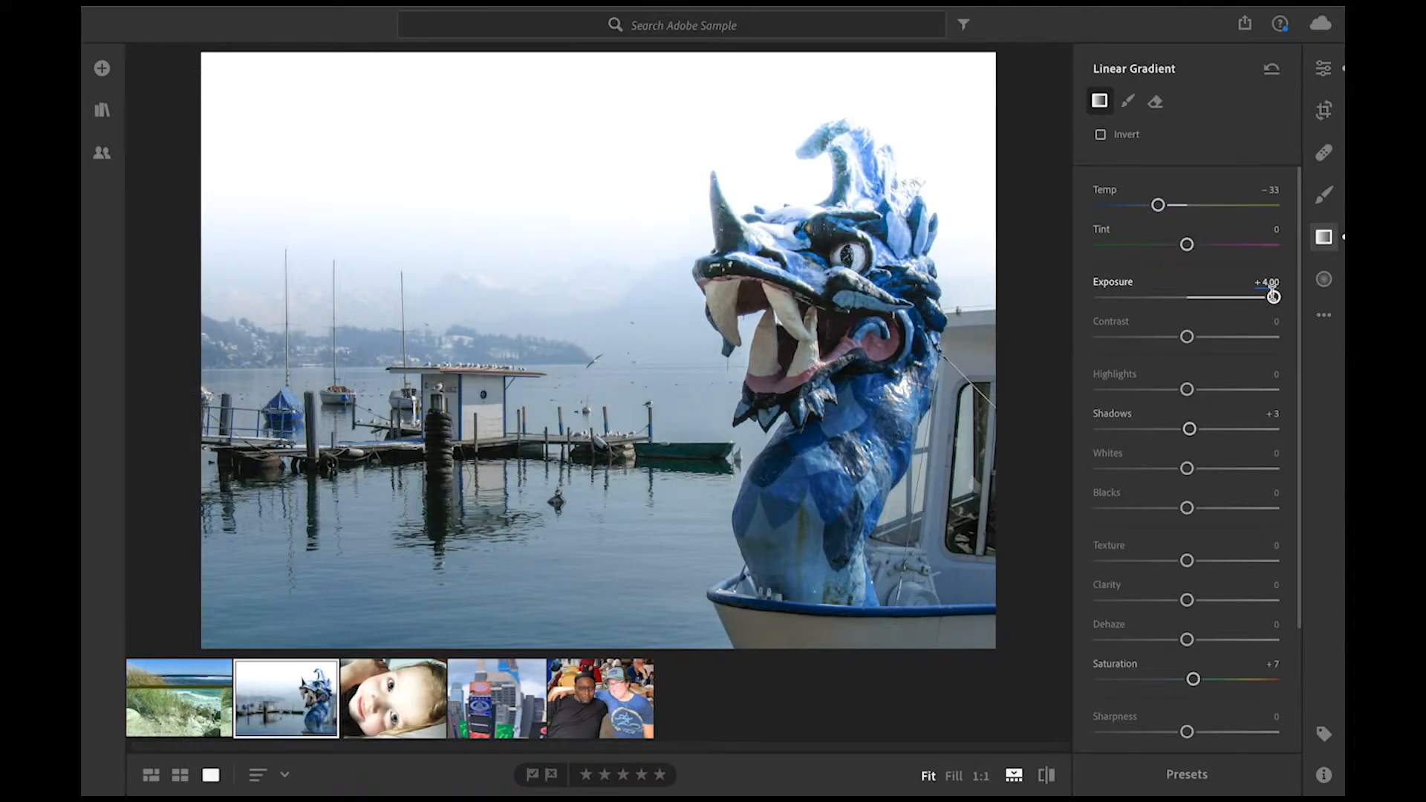
drag(1273, 297, 1139, 299)
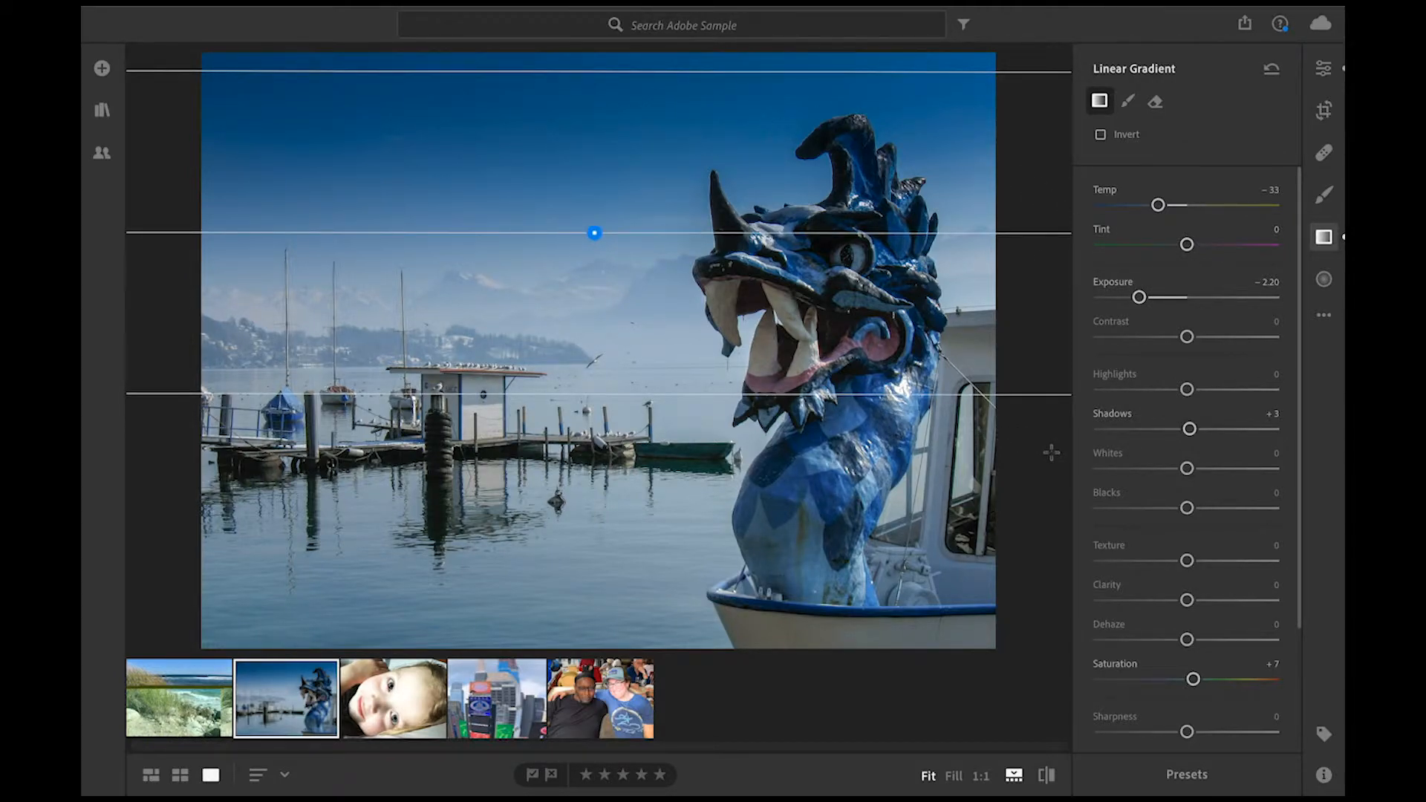
drag(594, 233, 589, 197)
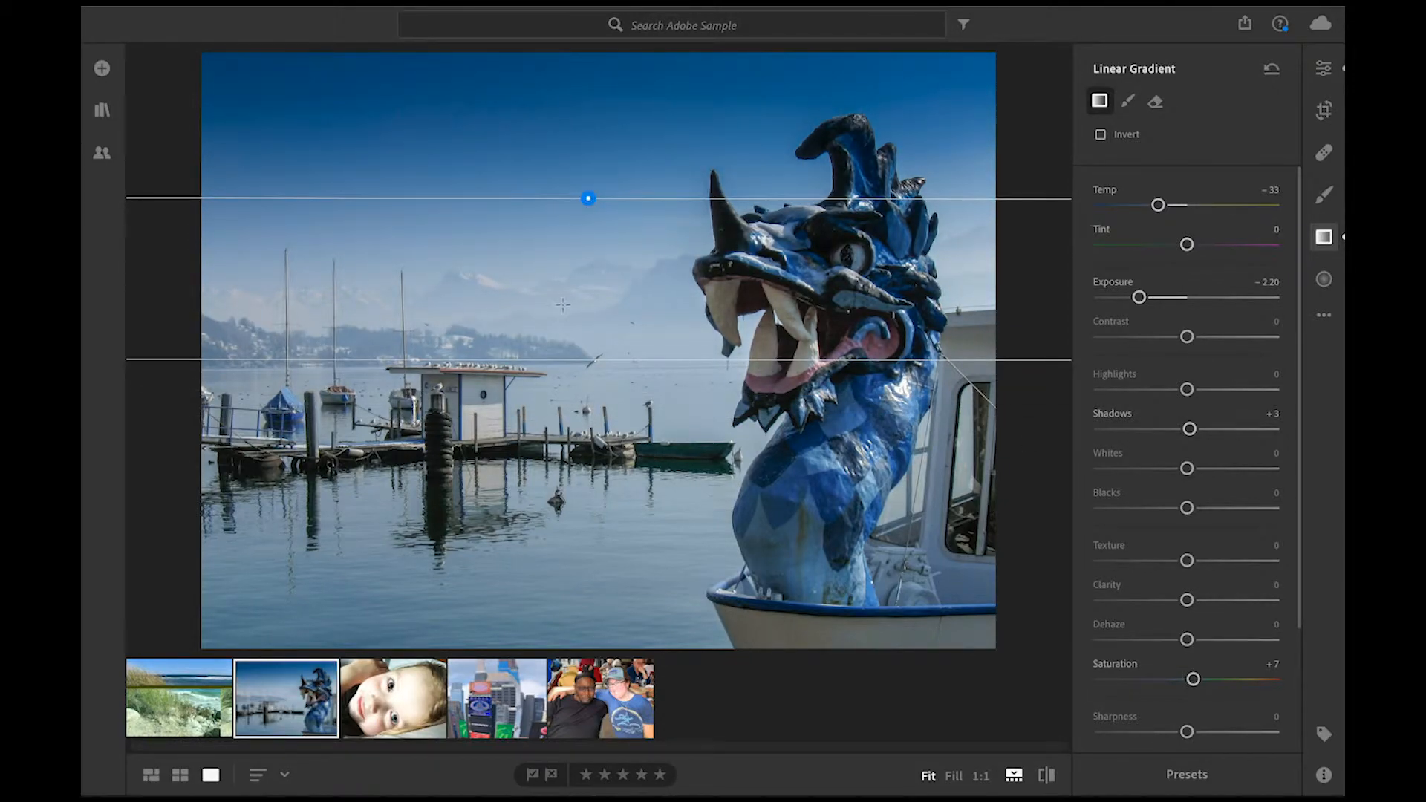
mouse_move(602, 347)
mouse_down()
mouse_move(602, 303)
mouse_move(598, 410)
mouse_up()
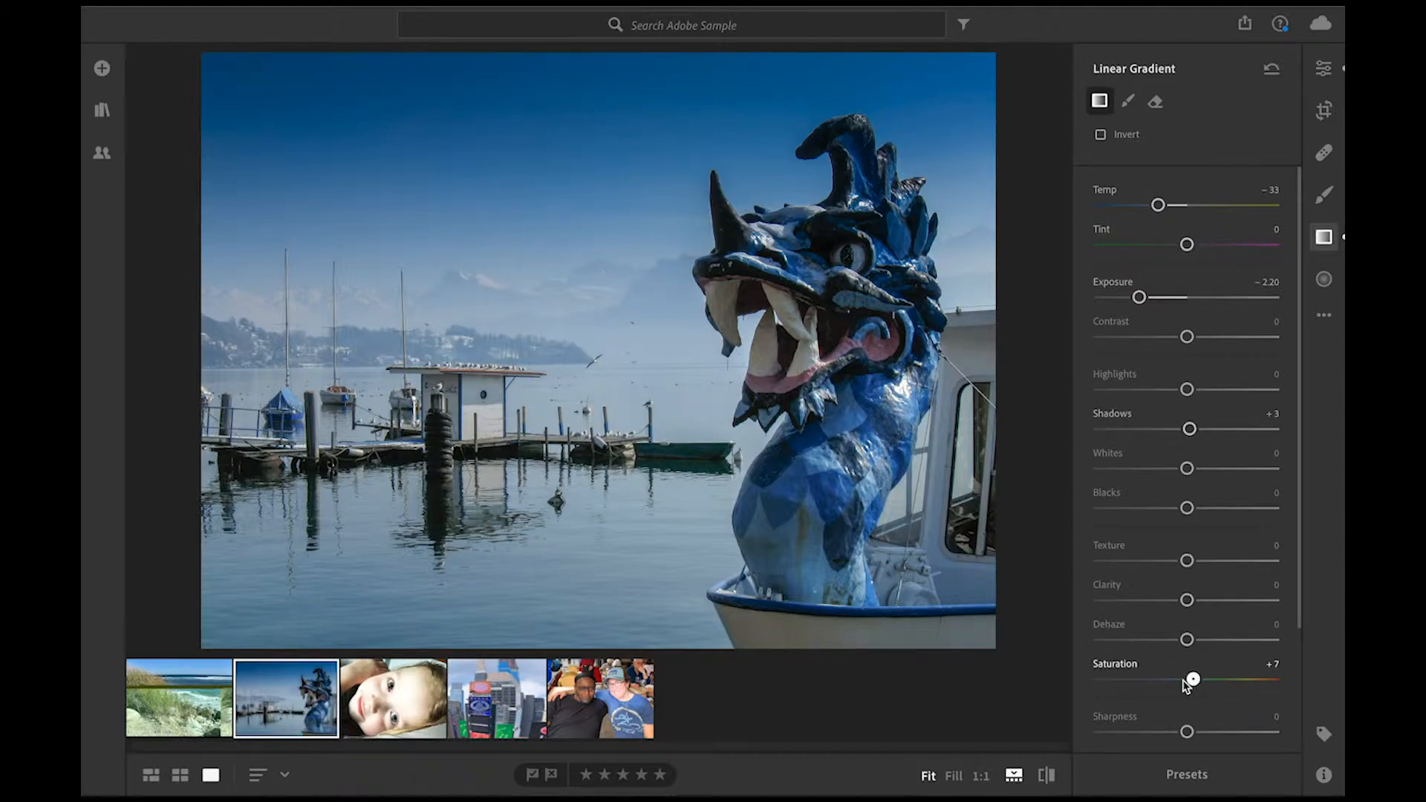
mouse_move(1193, 679)
mouse_down()
mouse_move(1105, 681)
mouse_move(1287, 691)
mouse_move(1188, 679)
mouse_up()
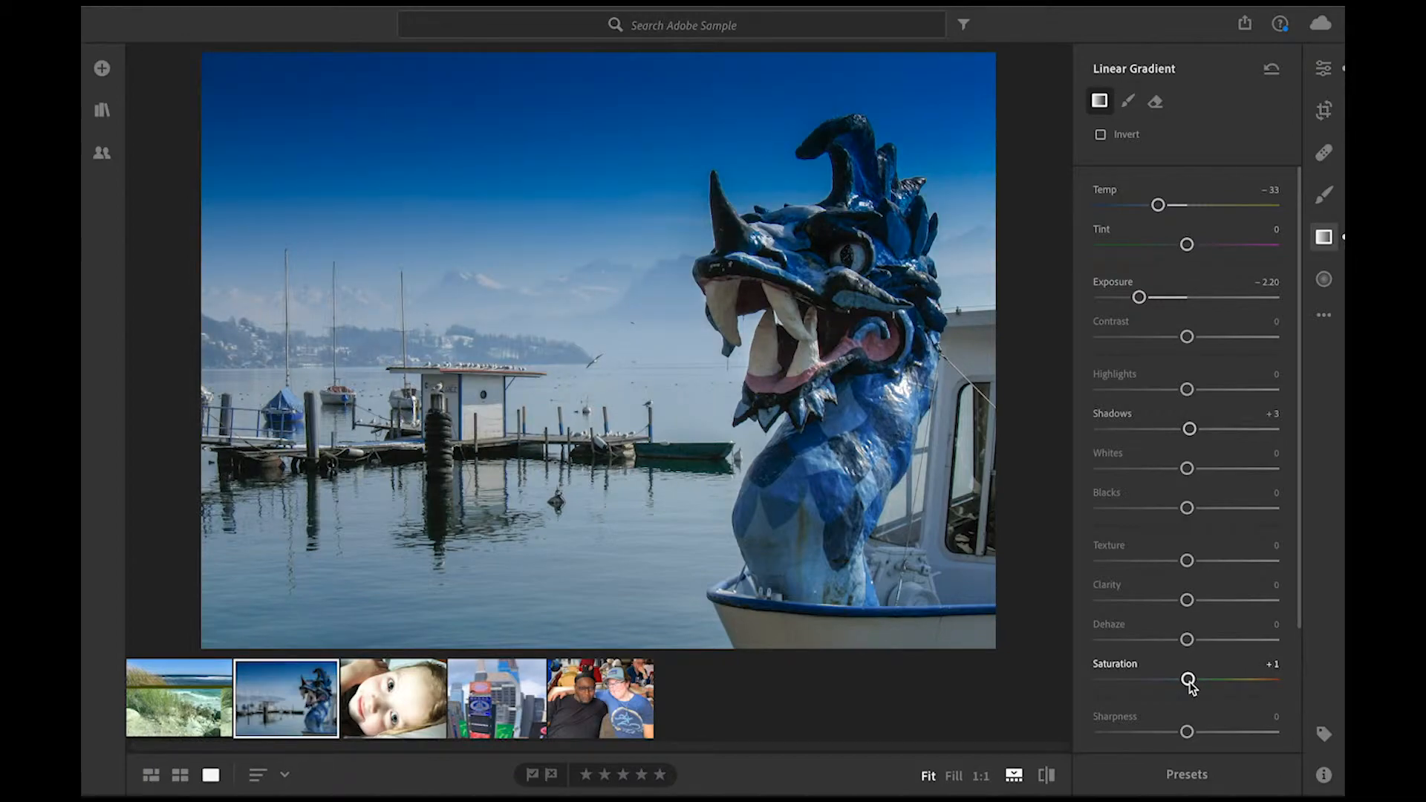
Draw a large radial gradient centred on the face in the child's close-up photo and set its Exposure to +1.24
click(393, 687)
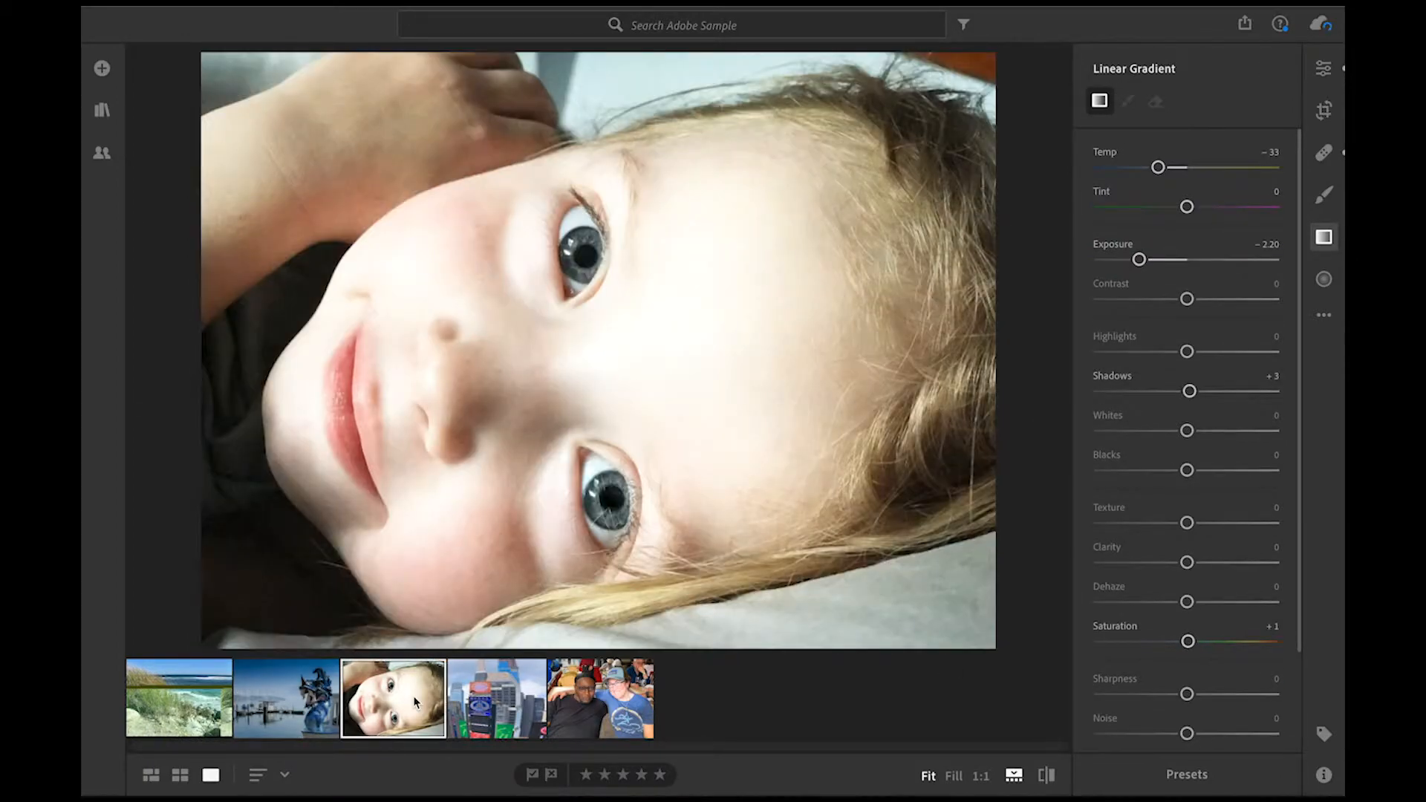
click(1324, 279)
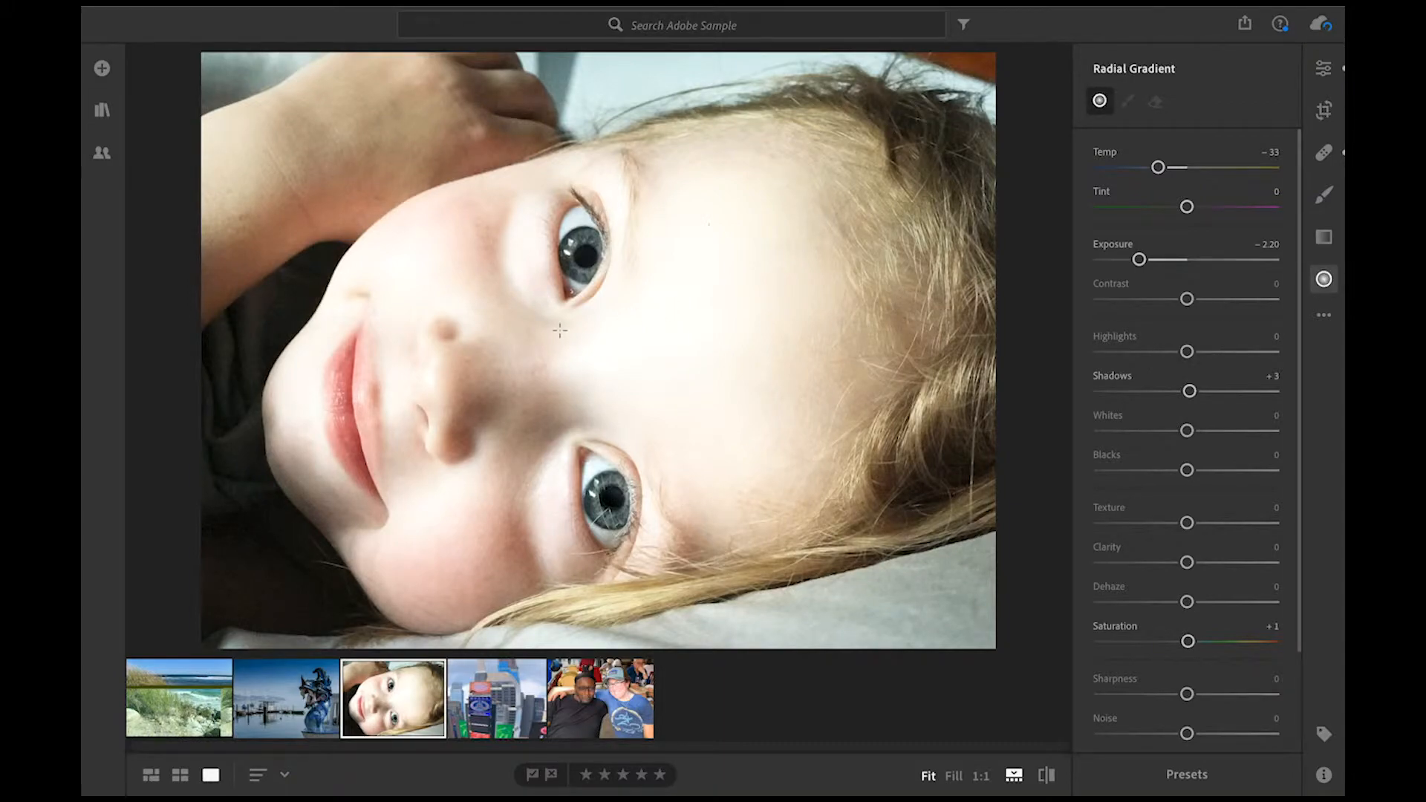
drag(560, 330, 1027, 725)
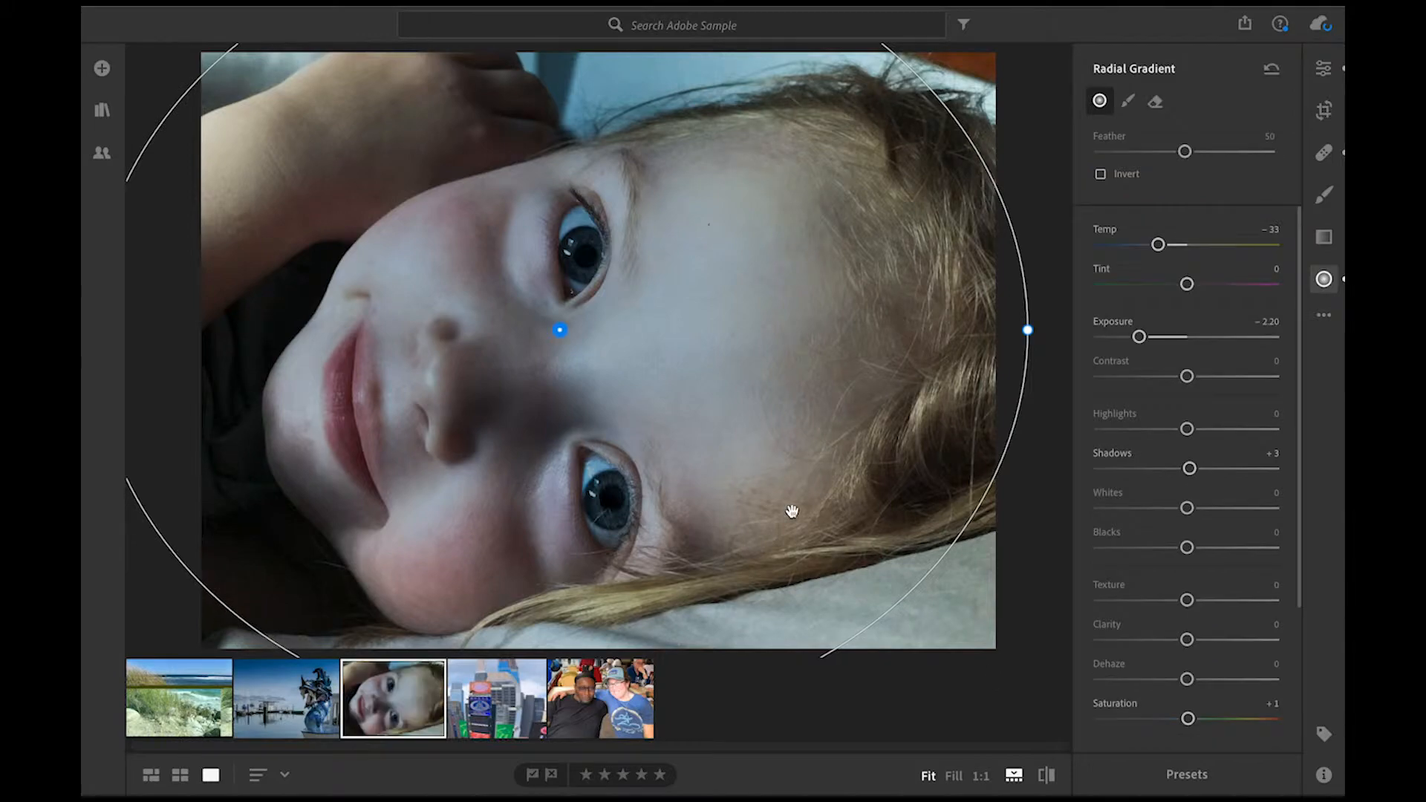
drag(713, 413, 793, 432)
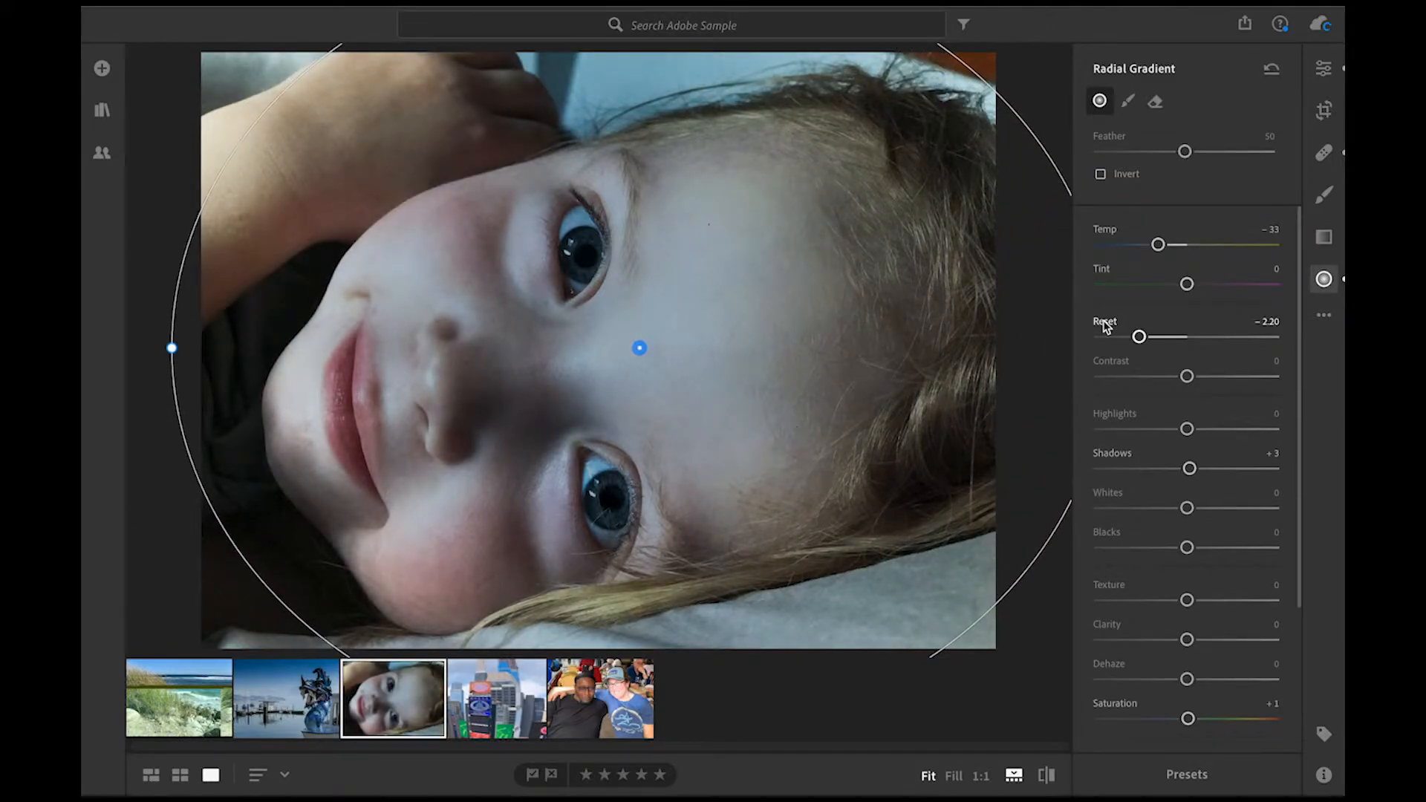
drag(1140, 336, 1226, 344)
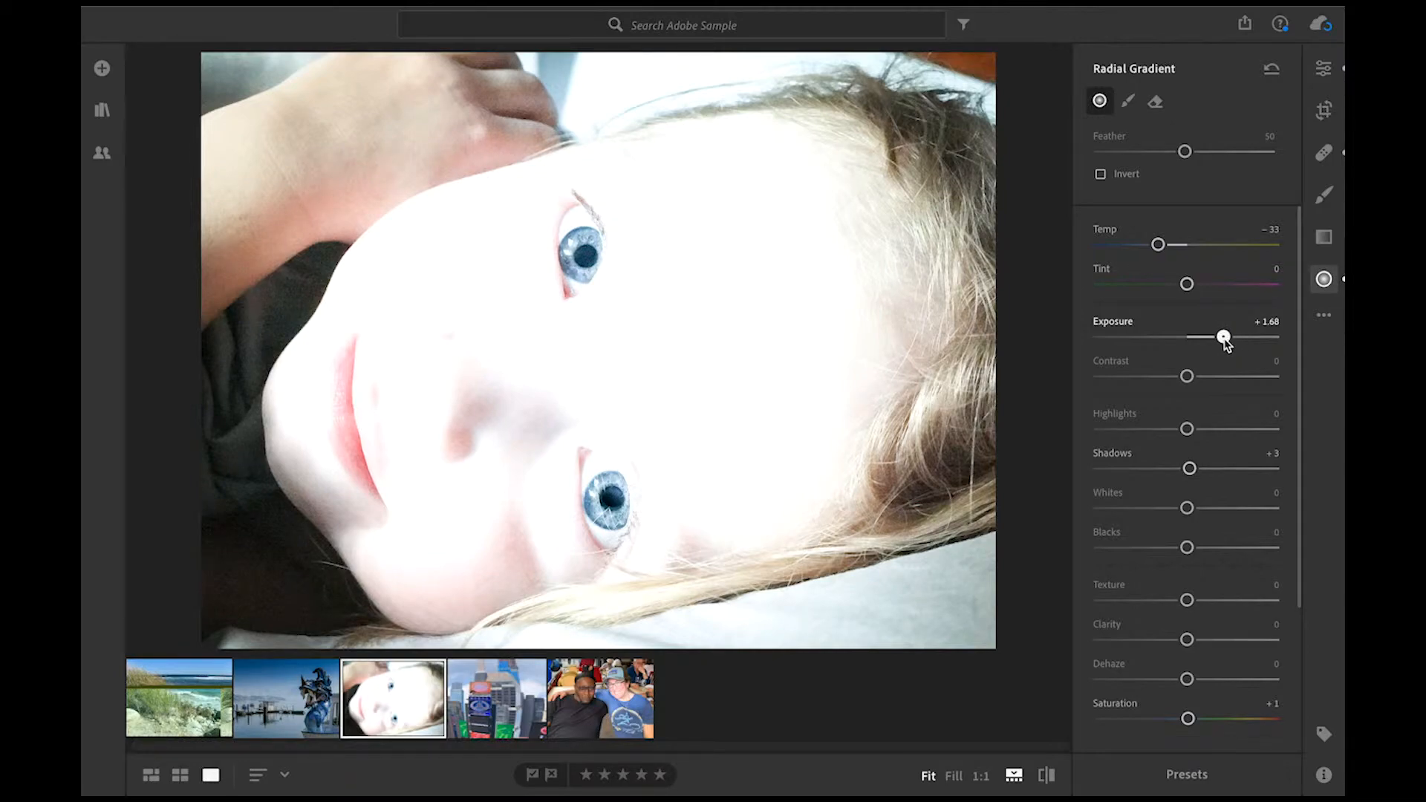
drag(1225, 343, 1216, 342)
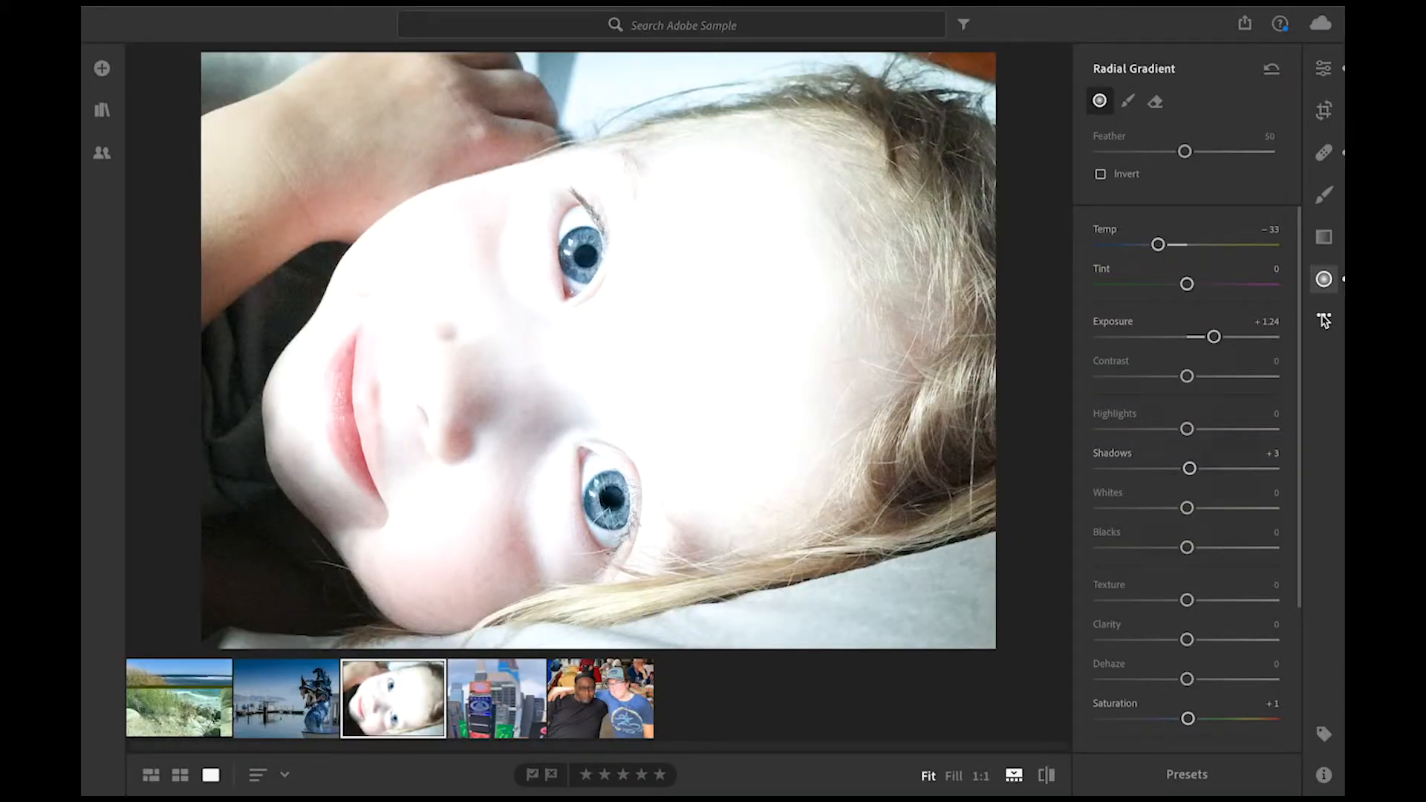
Reset the child's close-up and the dragon harbor photo to their originals
click(1323, 319)
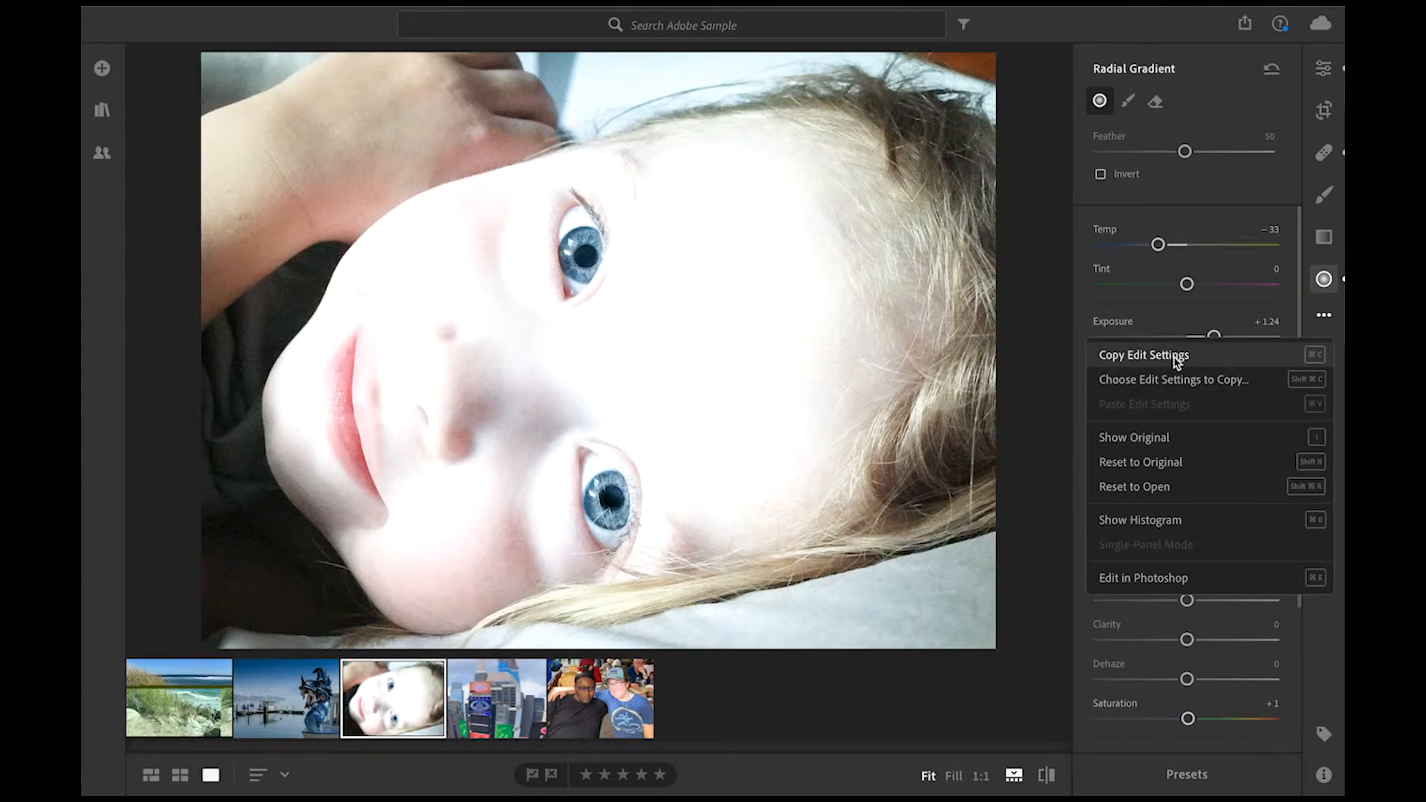
click(1172, 470)
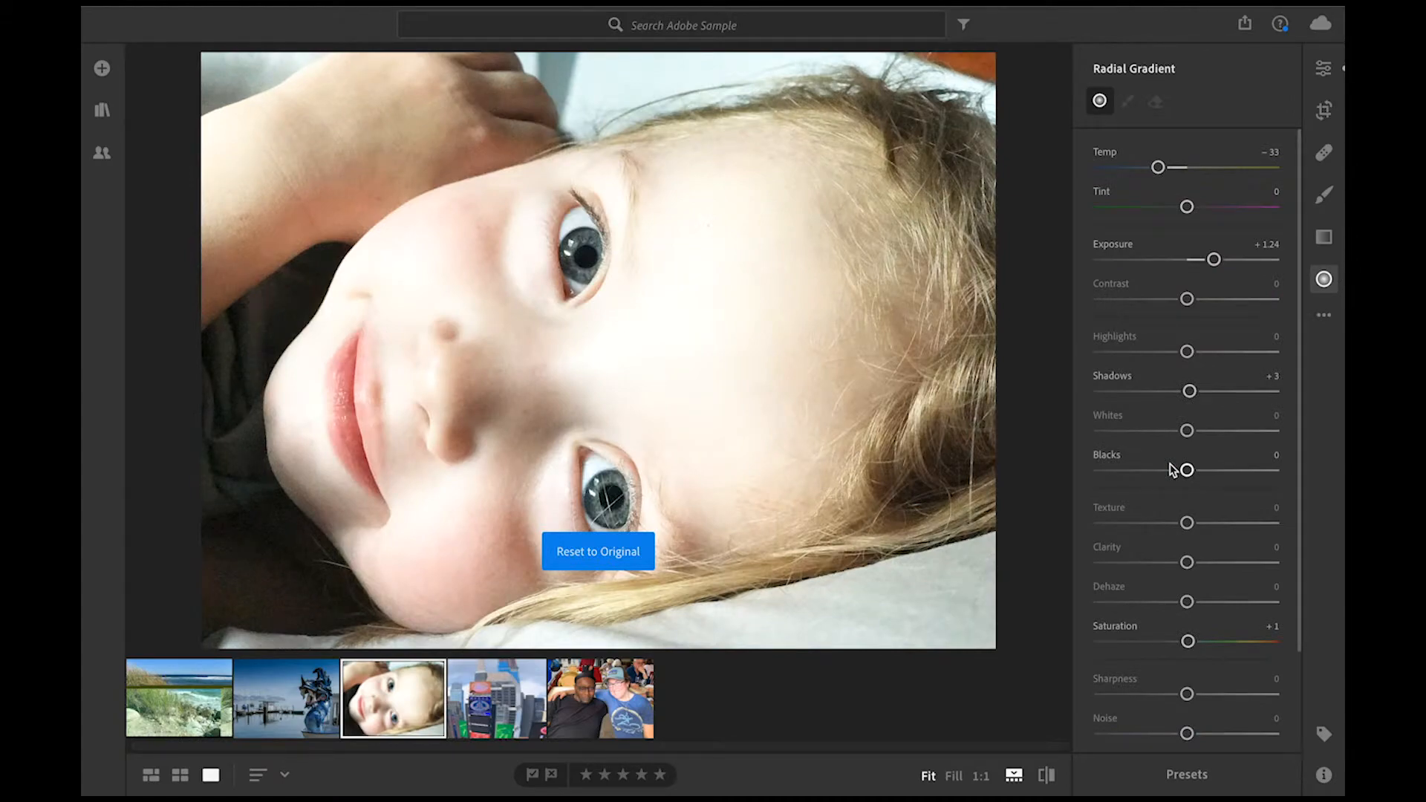
click(292, 724)
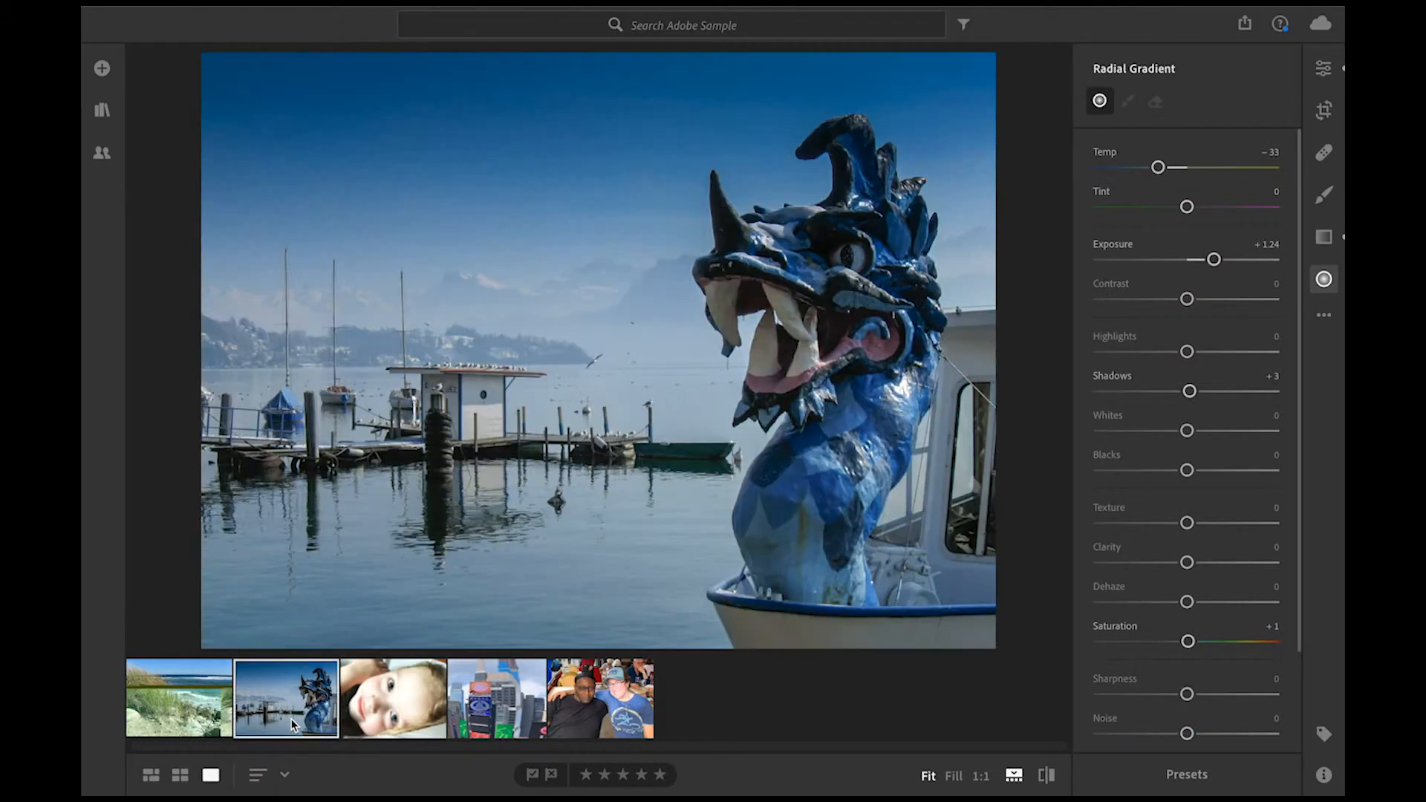
click(1324, 315)
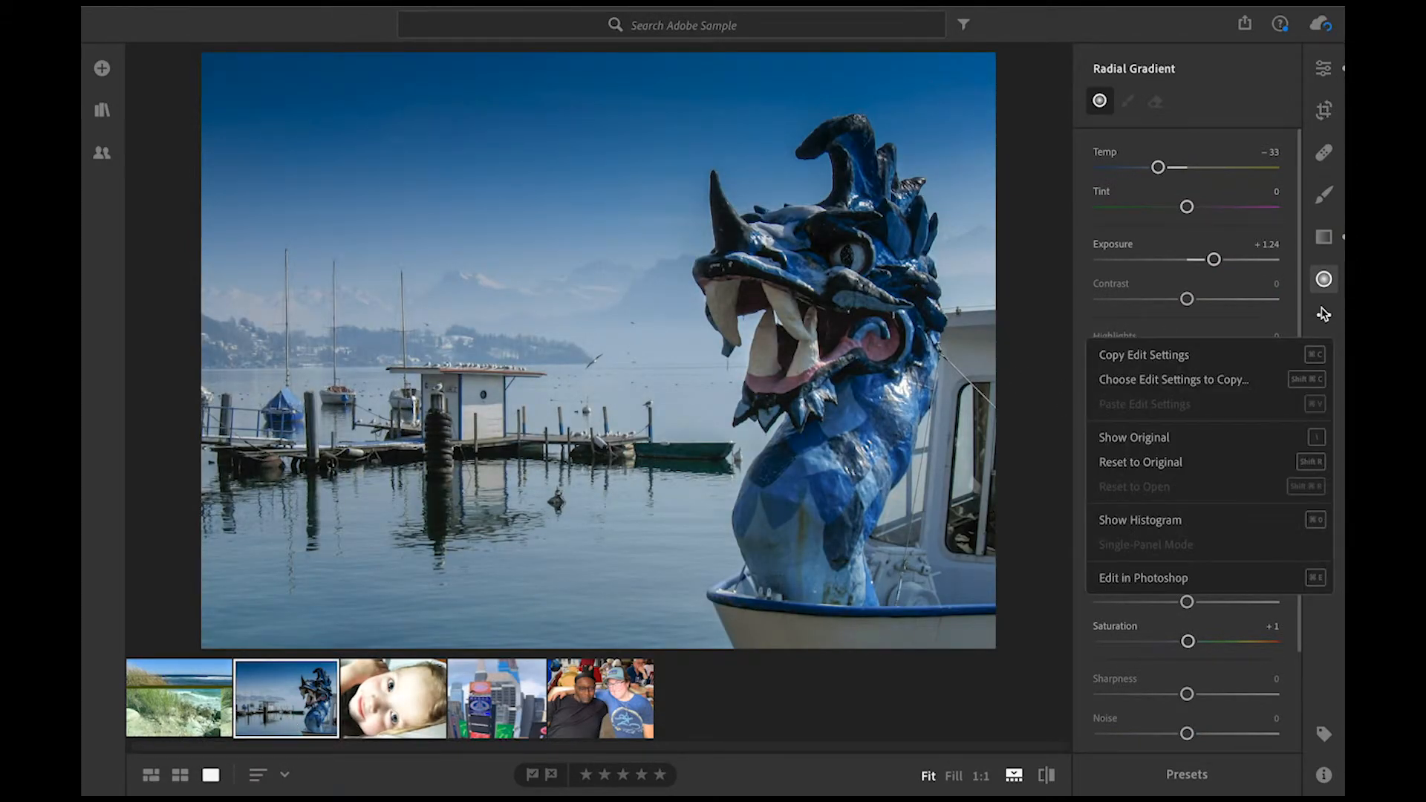
click(1226, 465)
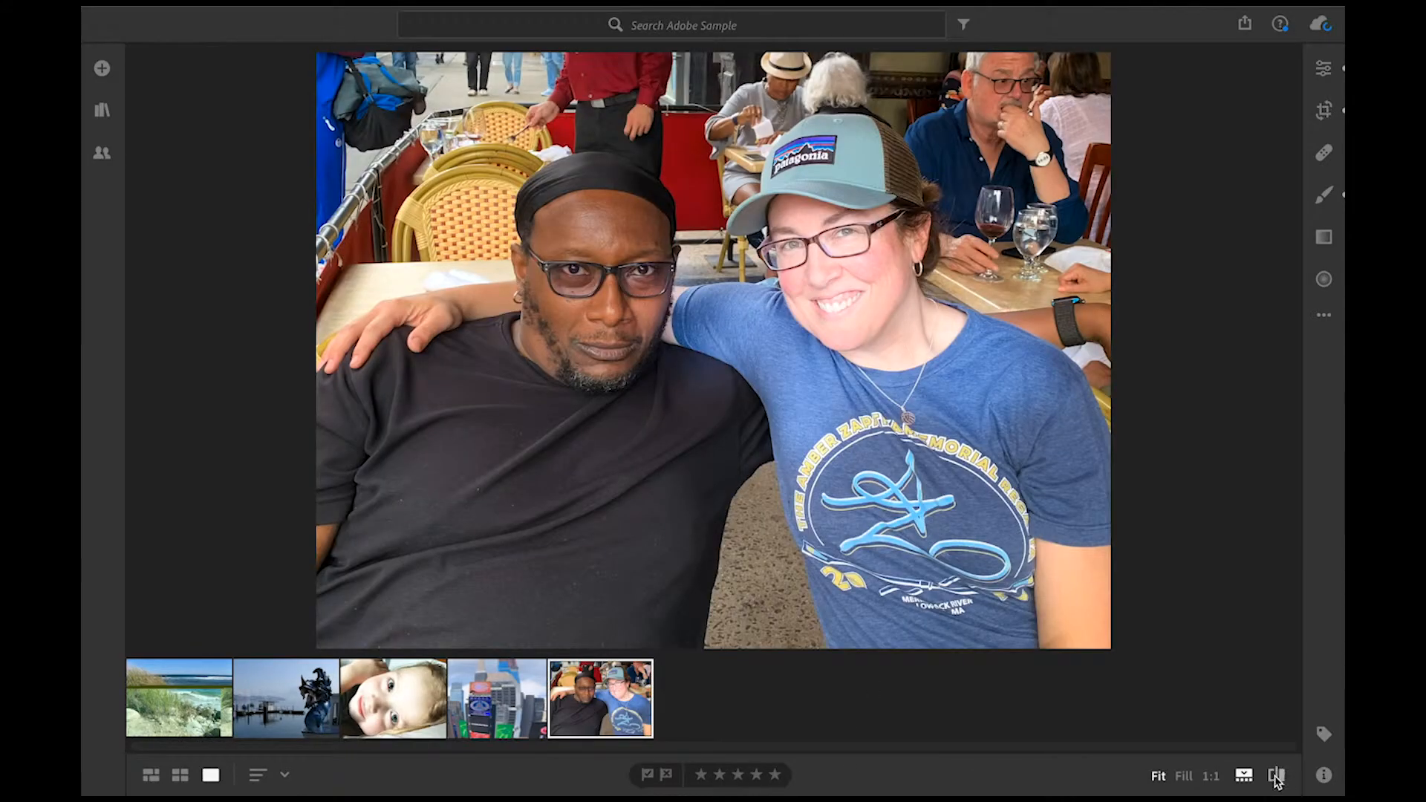
Compare the edited restaurant photo with its original by switching the original view on and off
click(1276, 776)
click(1276, 777)
click(1275, 780)
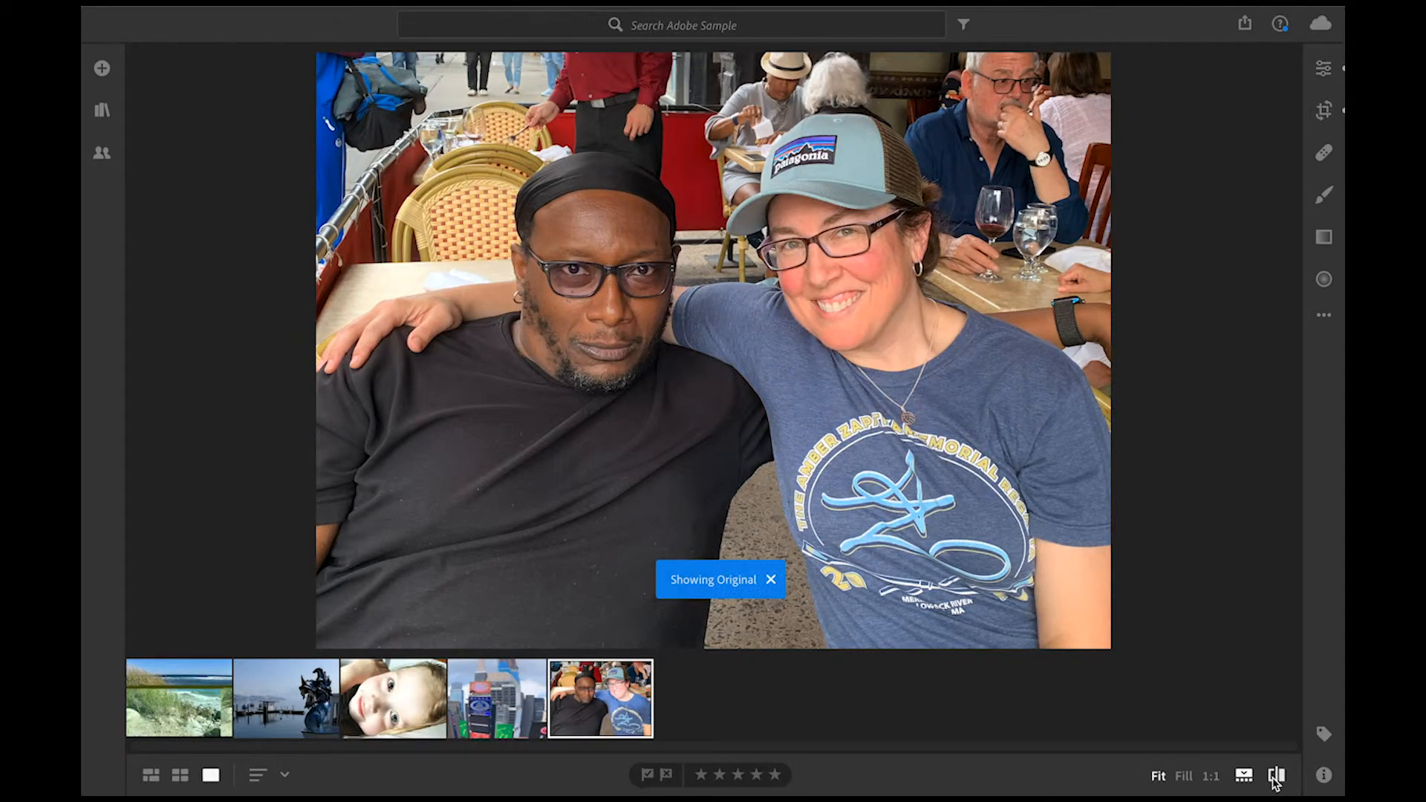
click(1276, 780)
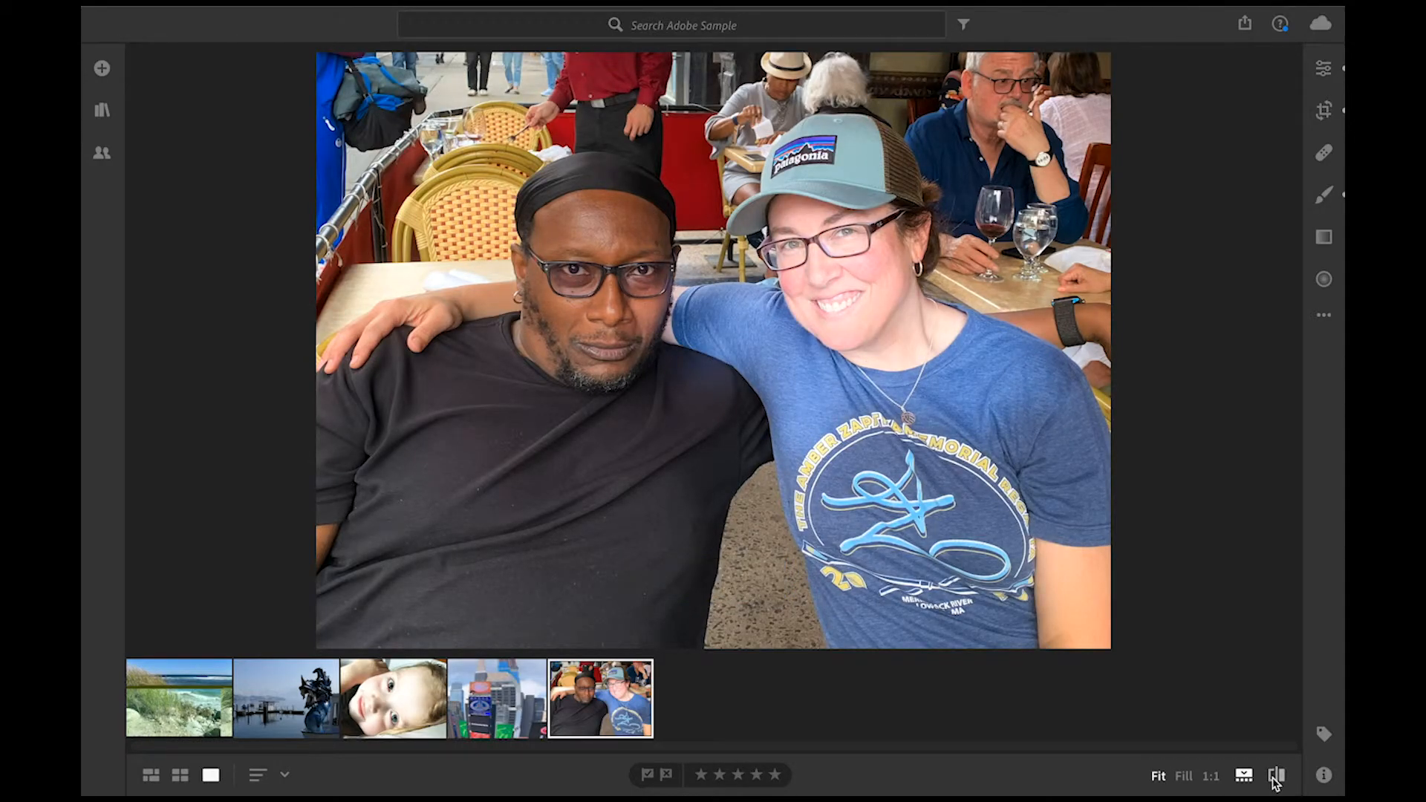
click(1276, 780)
click(1276, 780)
Check the cloud storage usage, device connections and sync status, and close the overview
click(1320, 26)
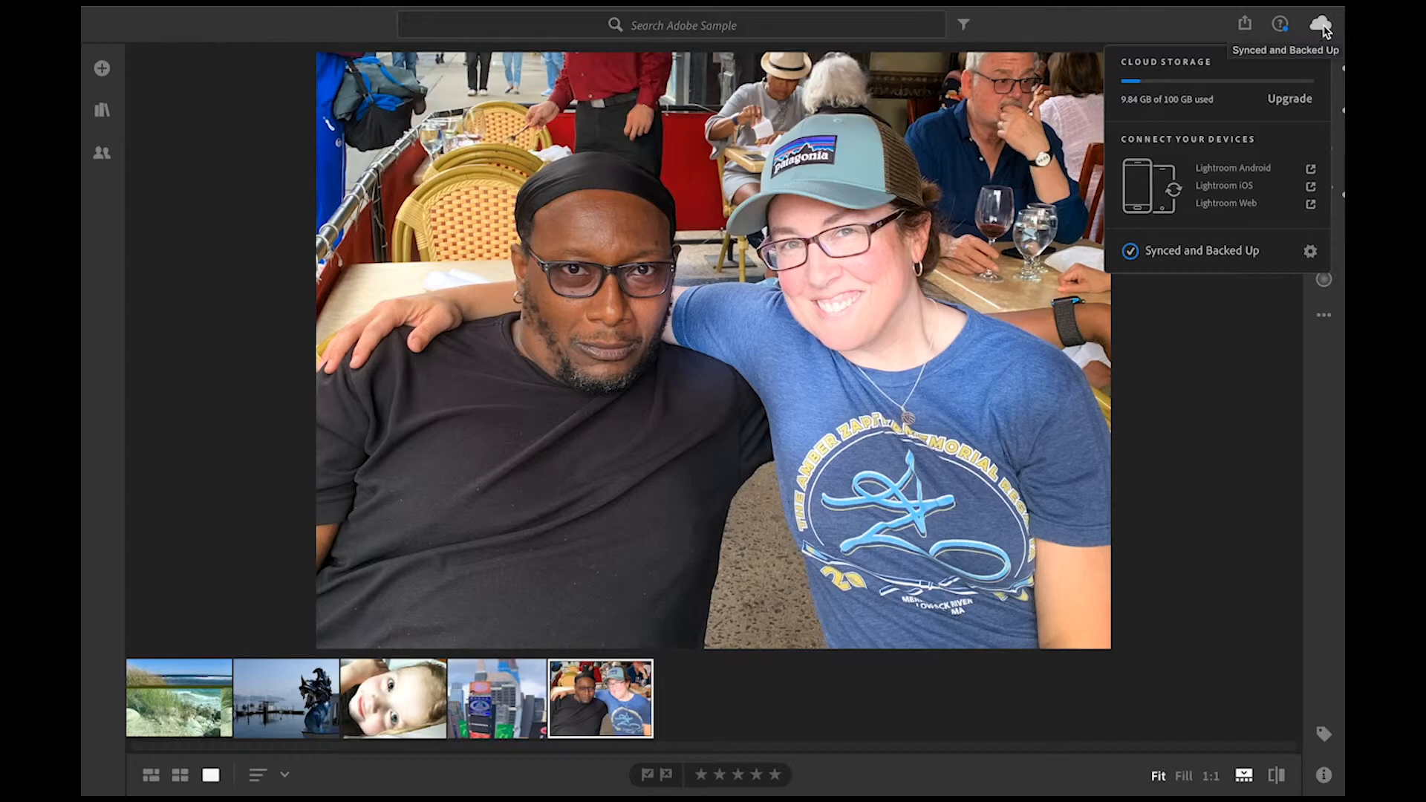
mouse_move(1214, 253)
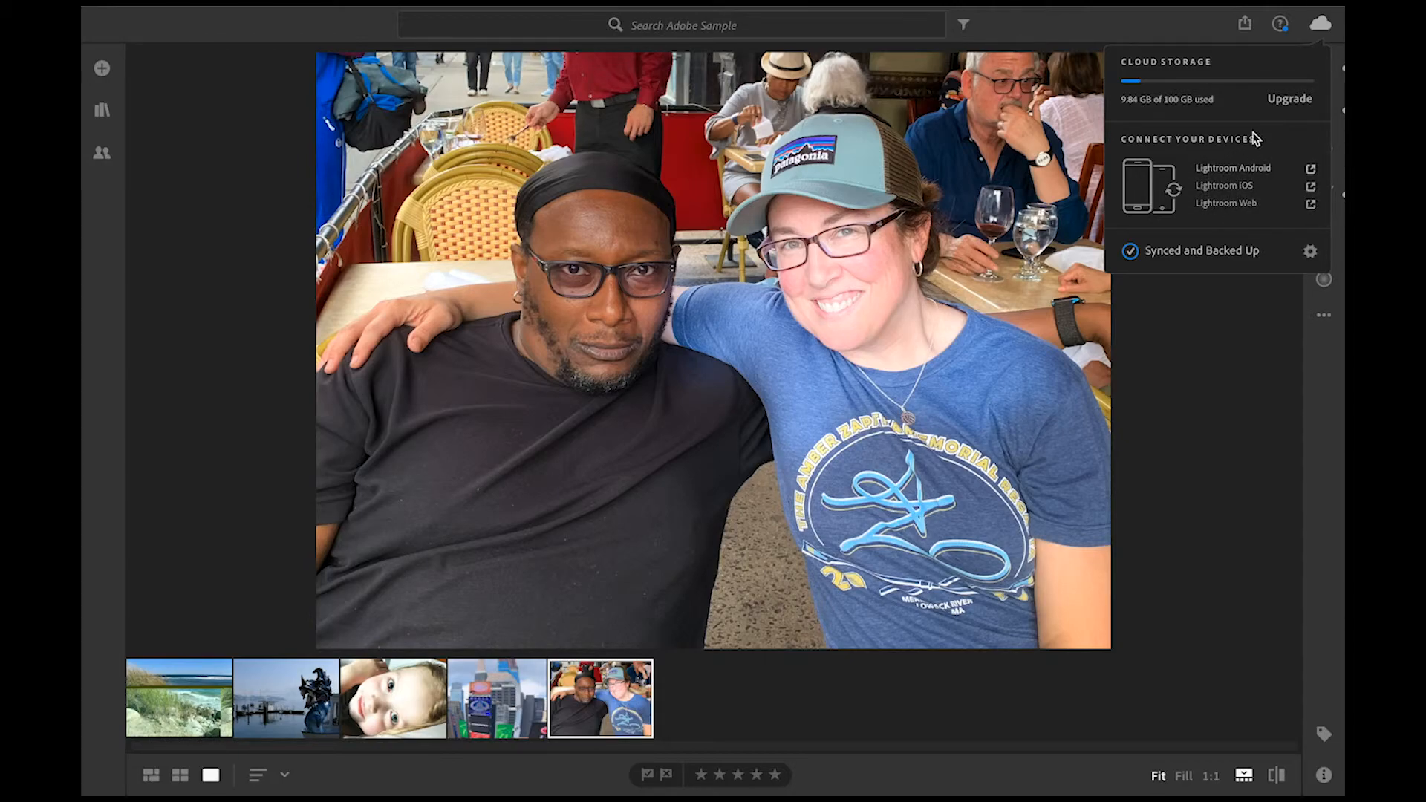
click(1241, 286)
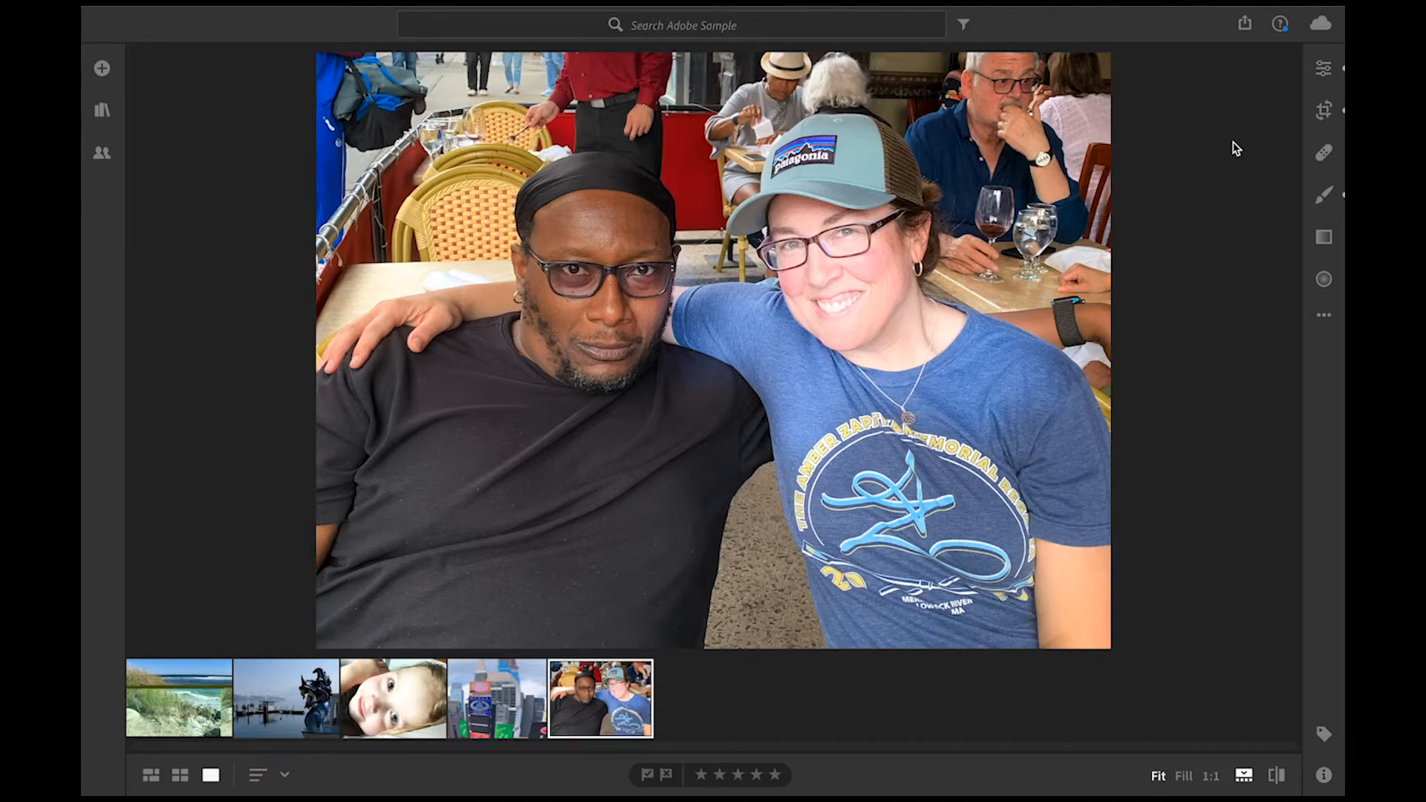
Save the restaurant photo as a JPEG in Lightroom Saved Photos at Custom size with a 2,048 px long side
click(1245, 26)
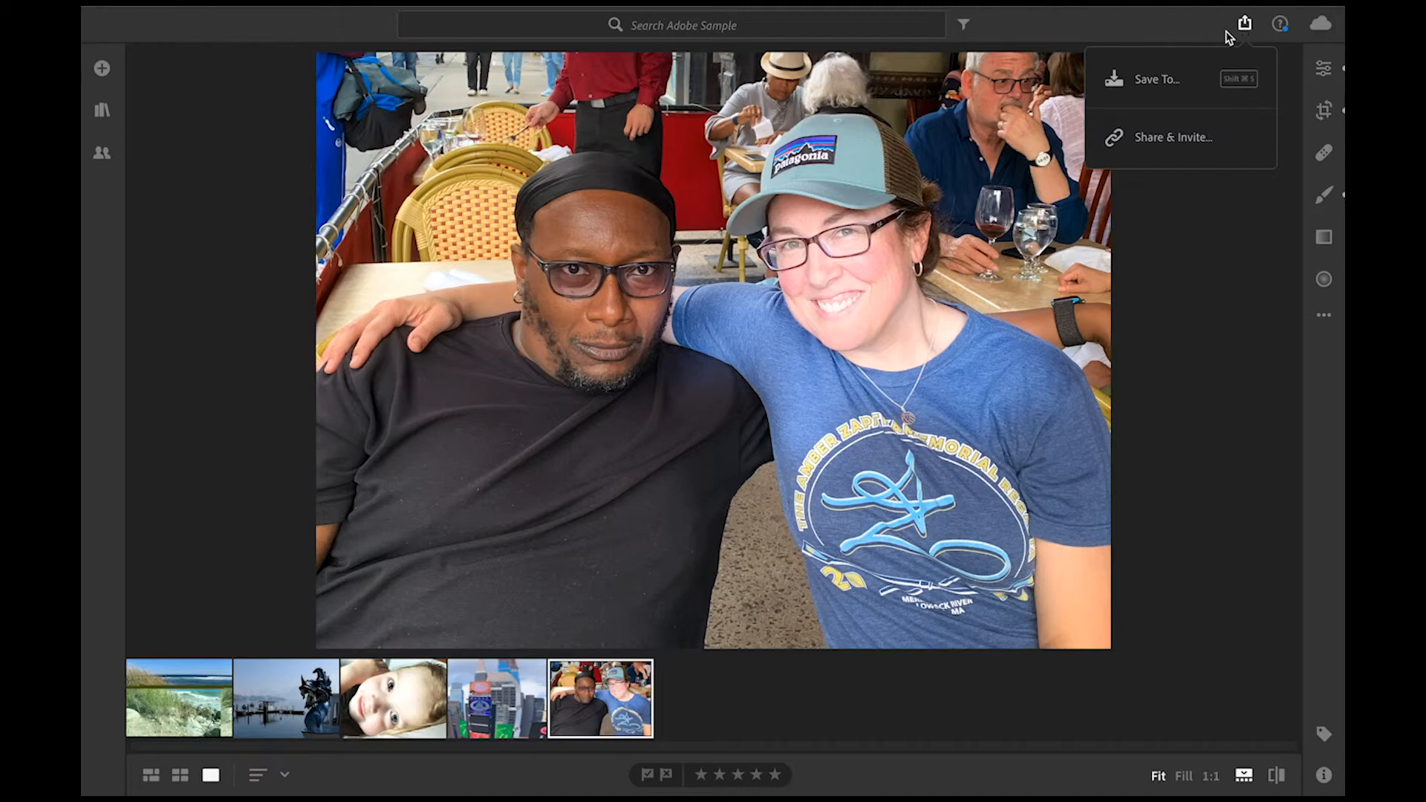
click(1169, 81)
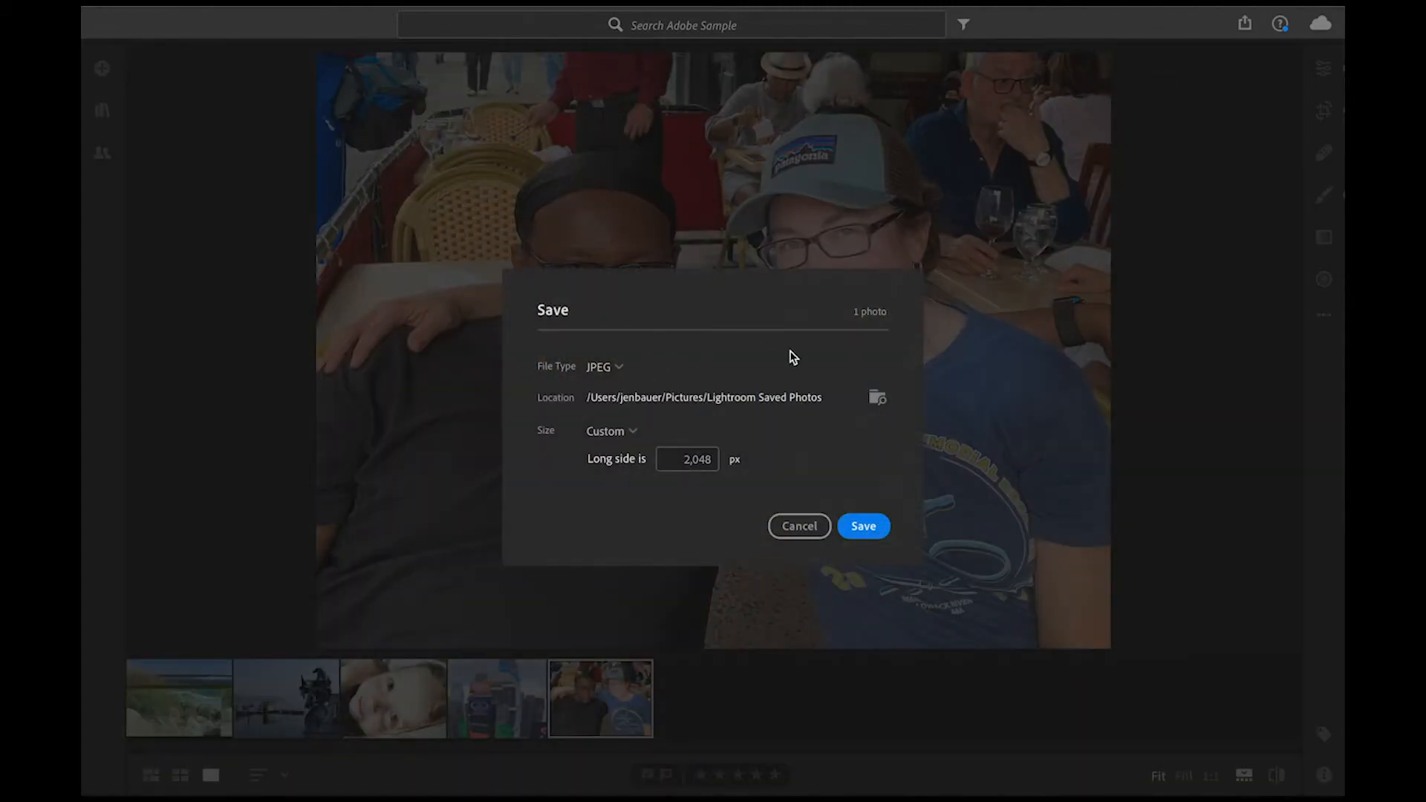
click(613, 369)
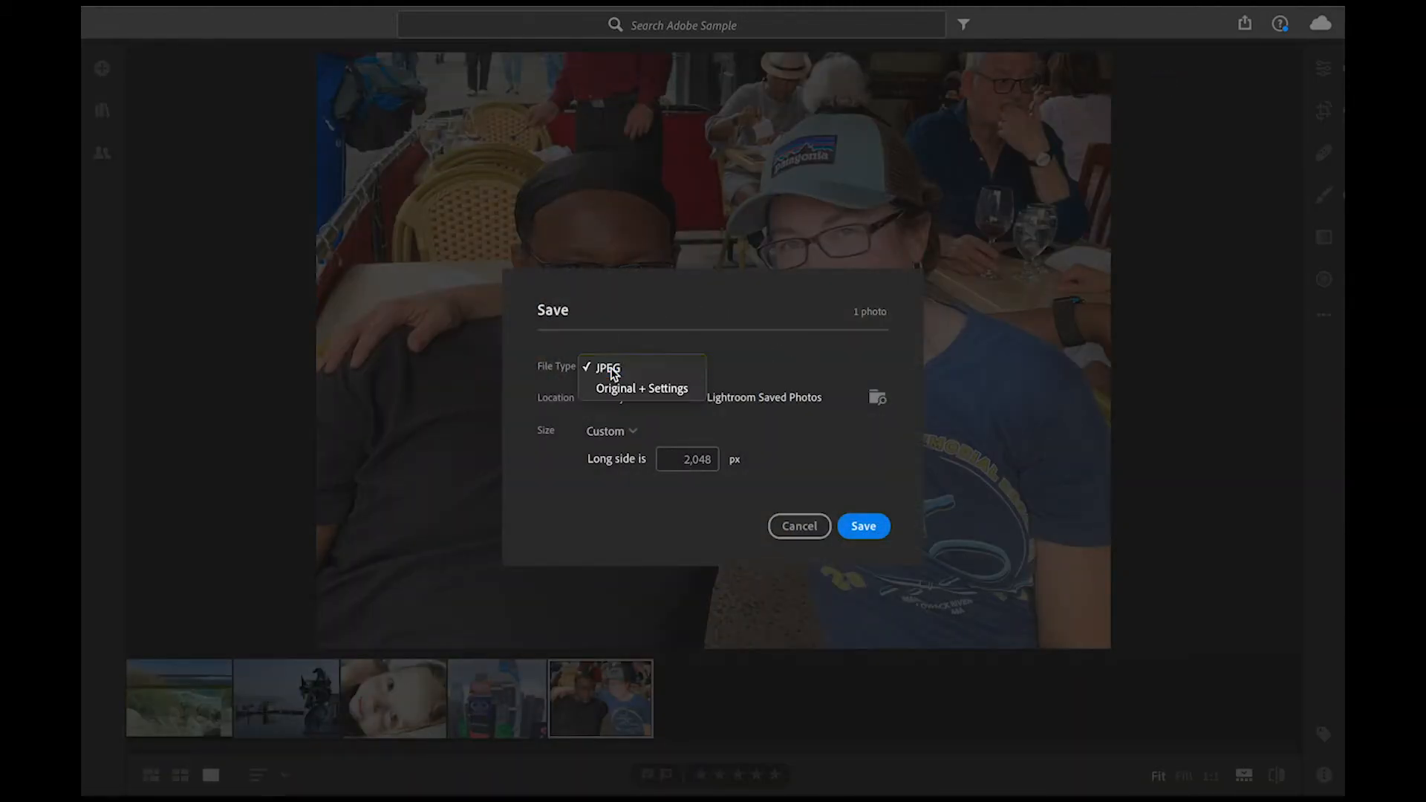
click(613, 370)
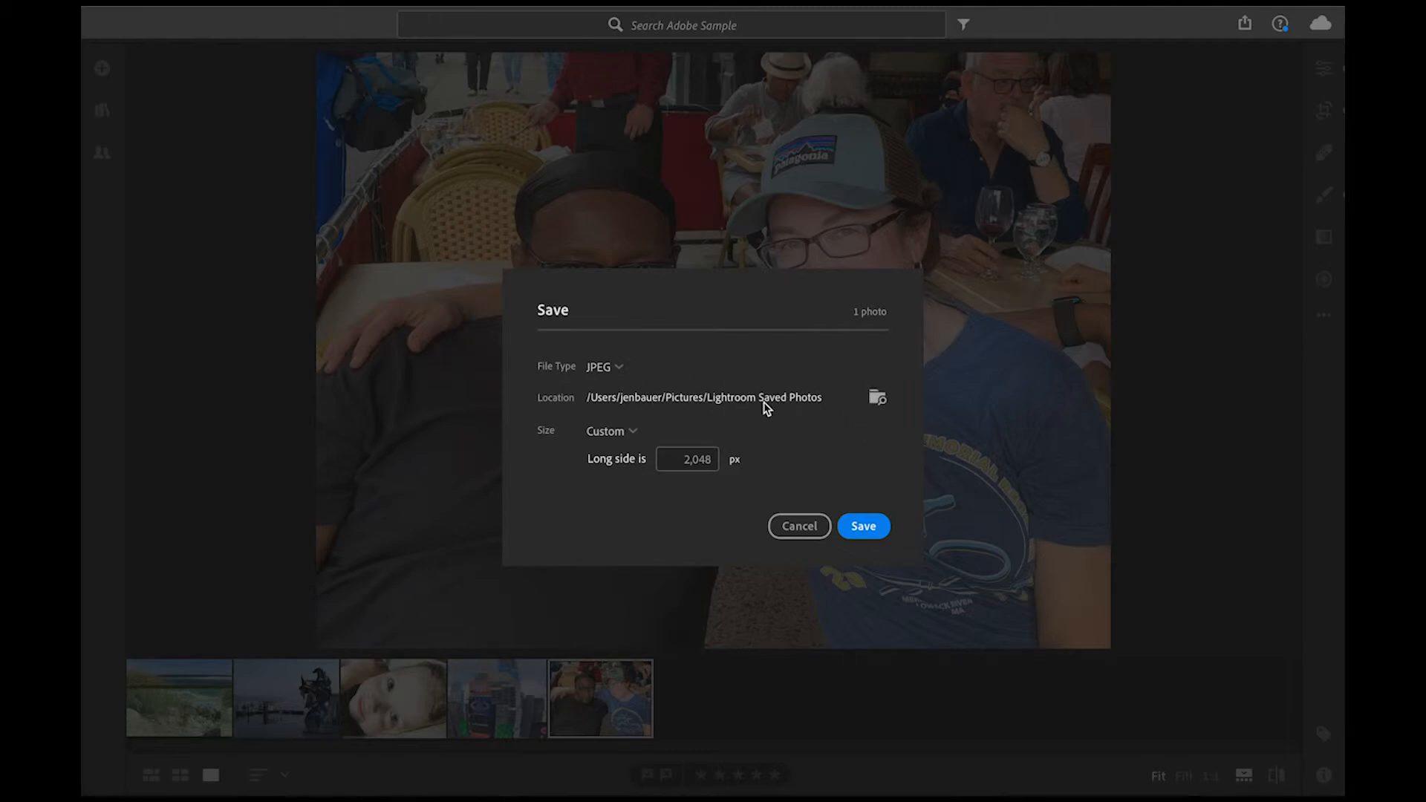
click(623, 435)
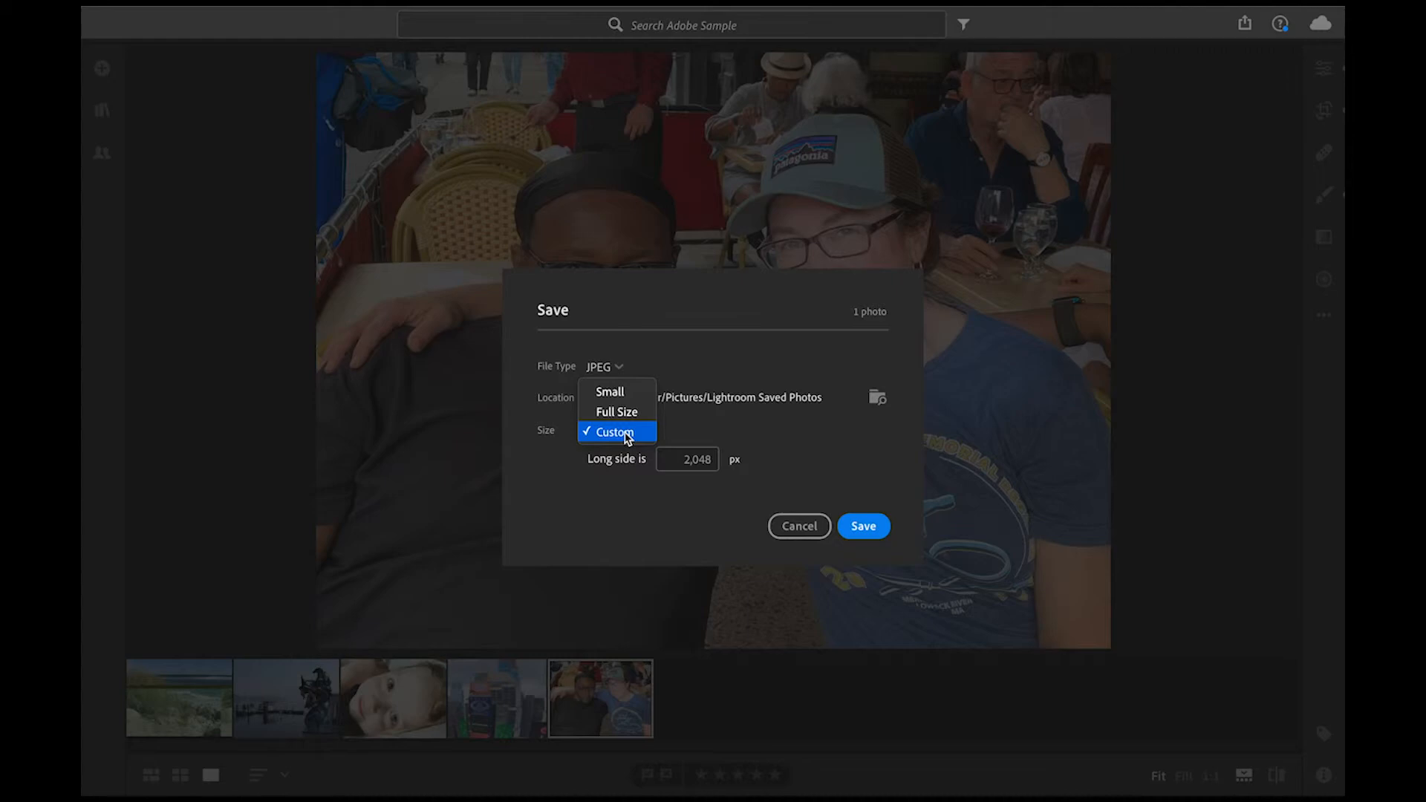
click(627, 434)
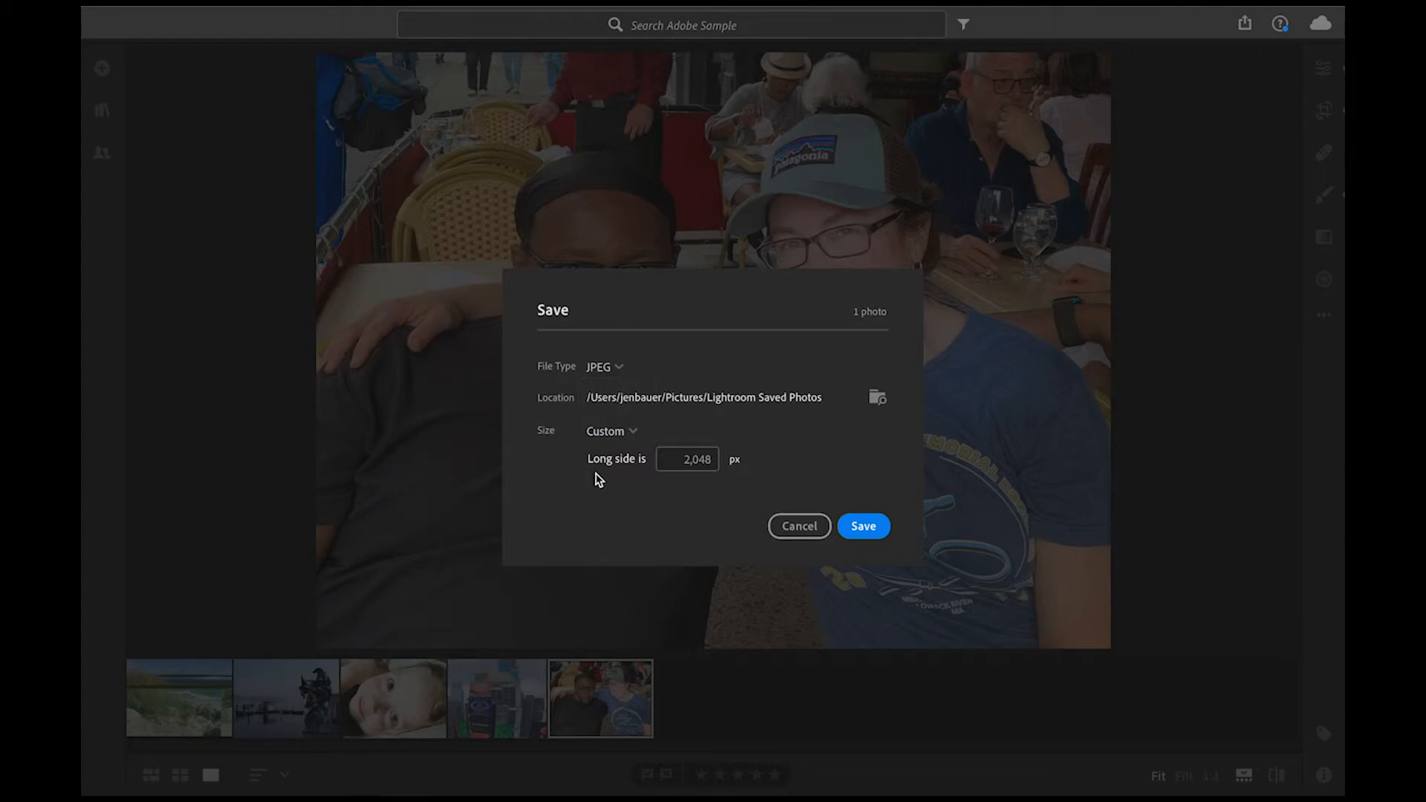
click(708, 520)
click(864, 526)
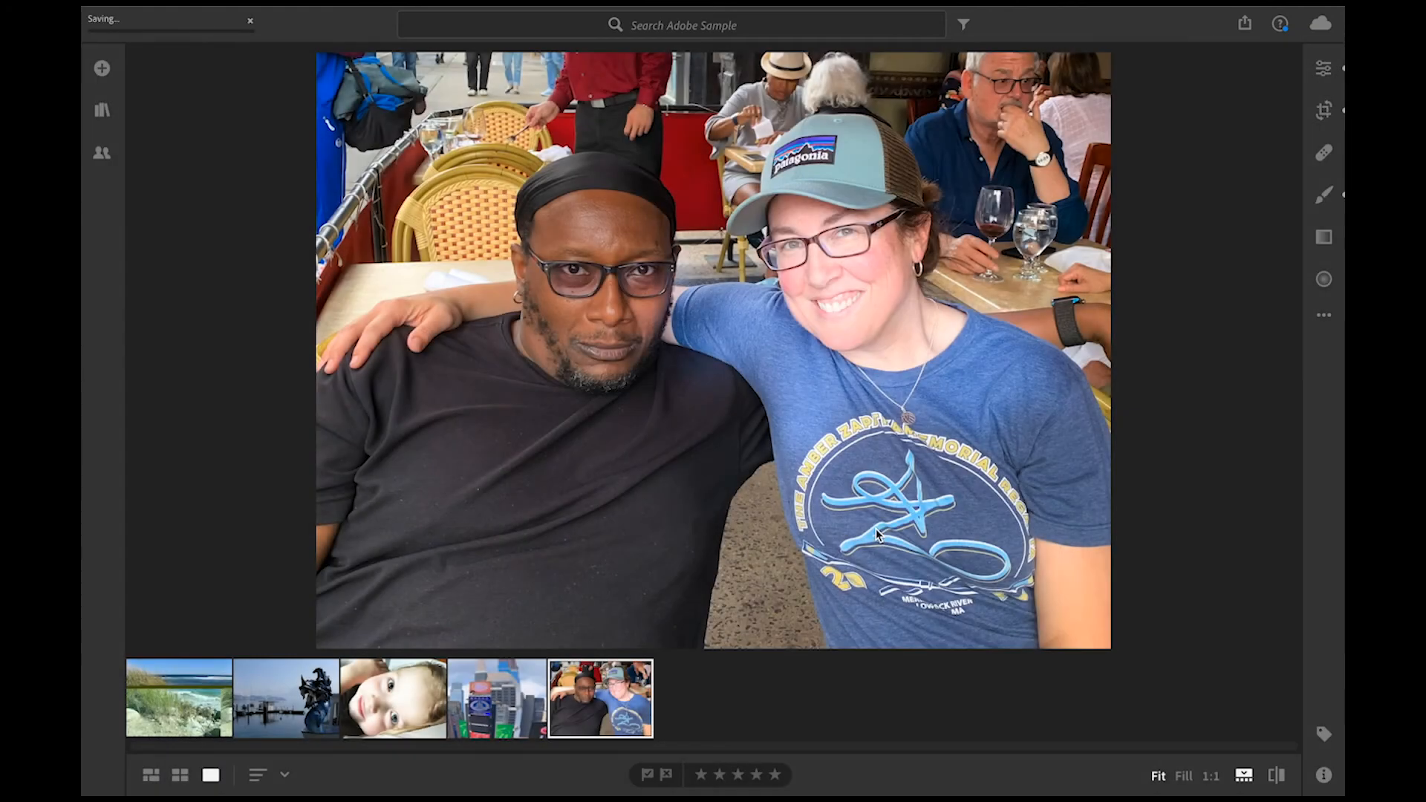